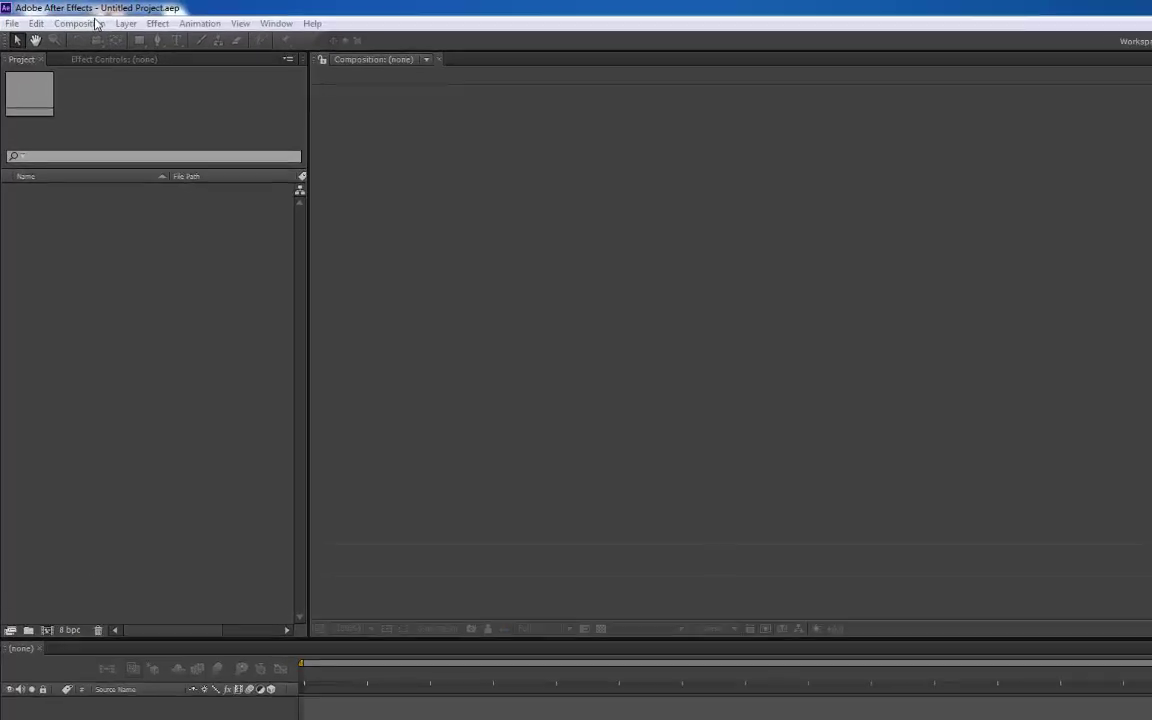
Create a composition with the HDTV 1080 25 preset, 1920 x 1080 px at 25 fps, lasting 15 seconds with a black background.
click(189, 6)
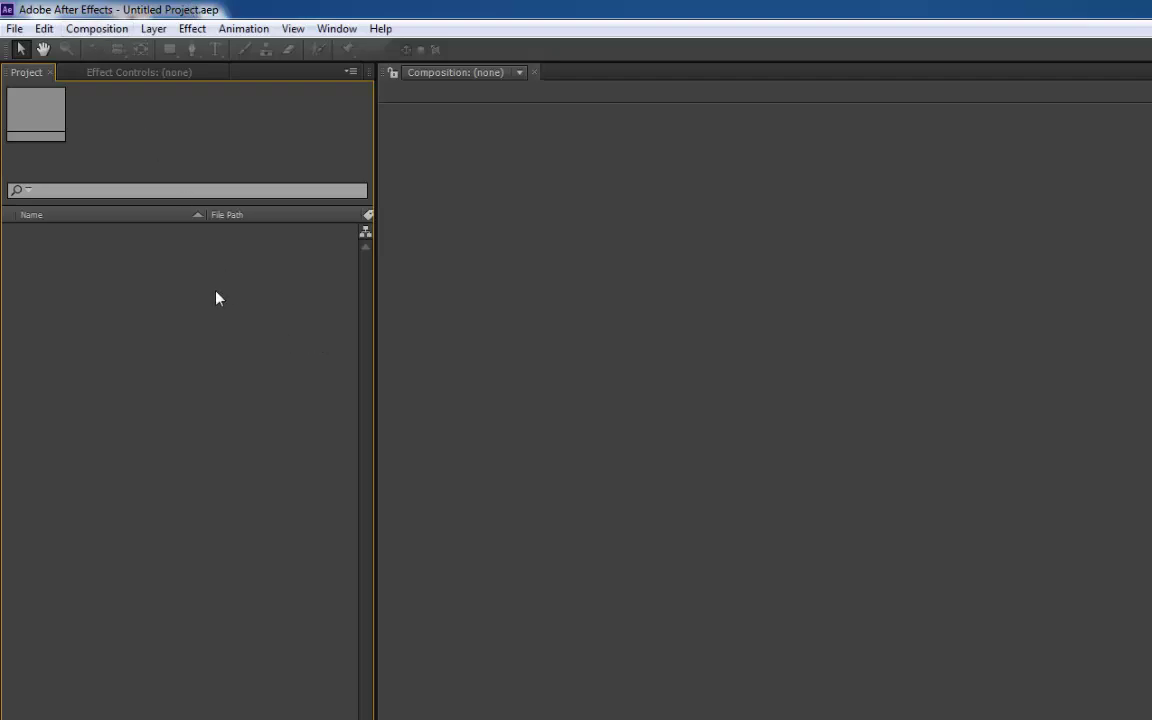
click(95, 38)
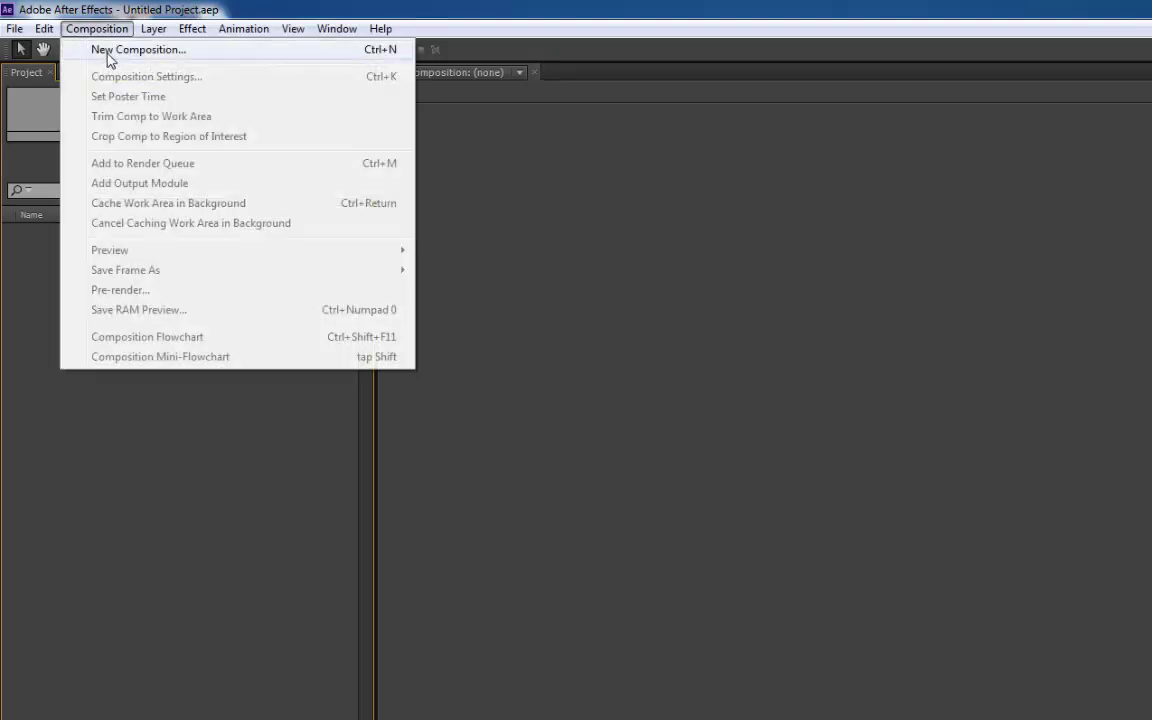
click(108, 57)
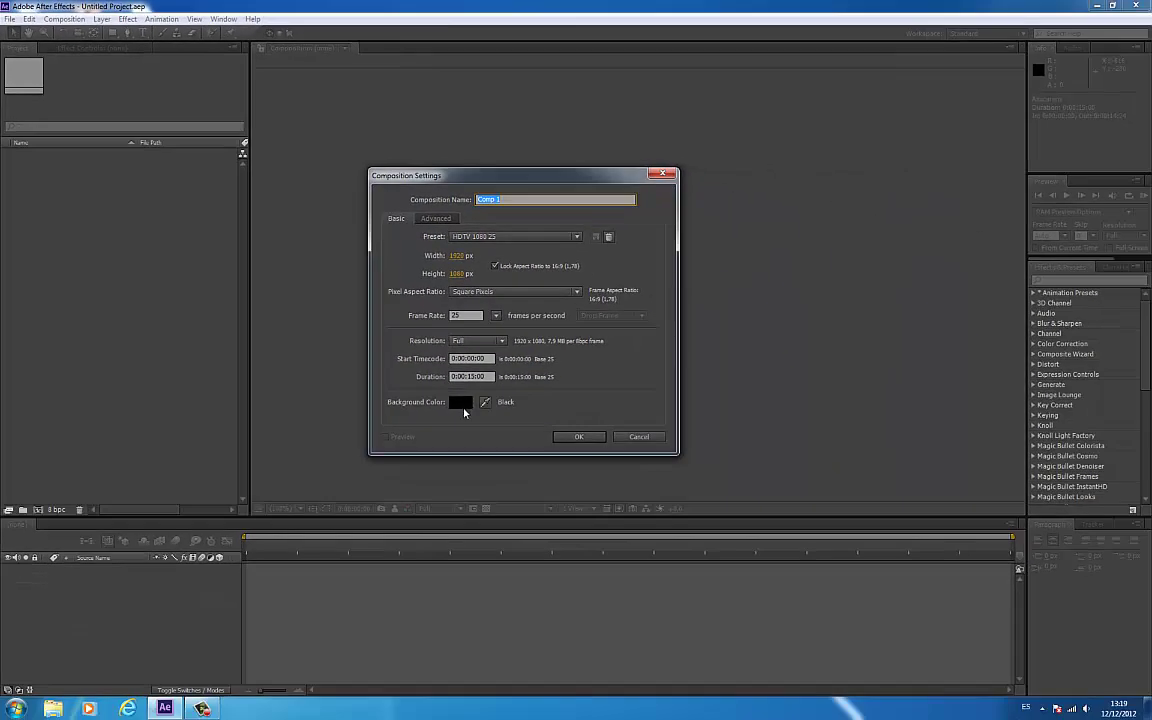
click(584, 437)
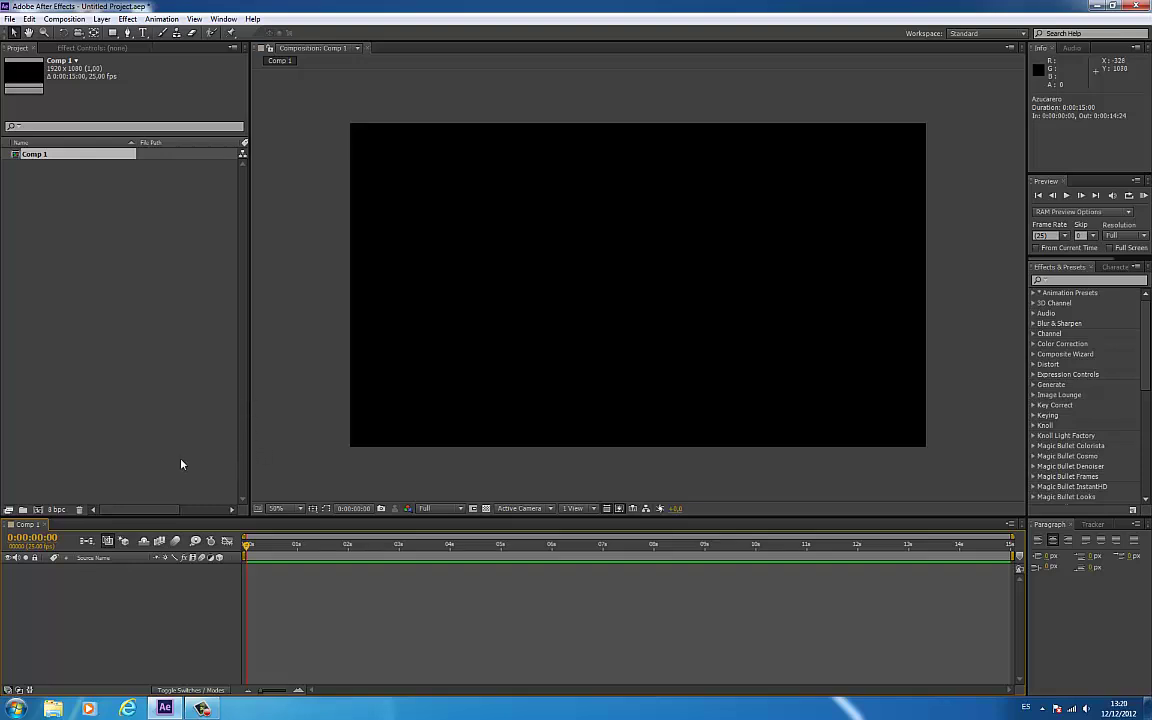
Add a text layer to the composition reading "Azucarero".
click(101, 19)
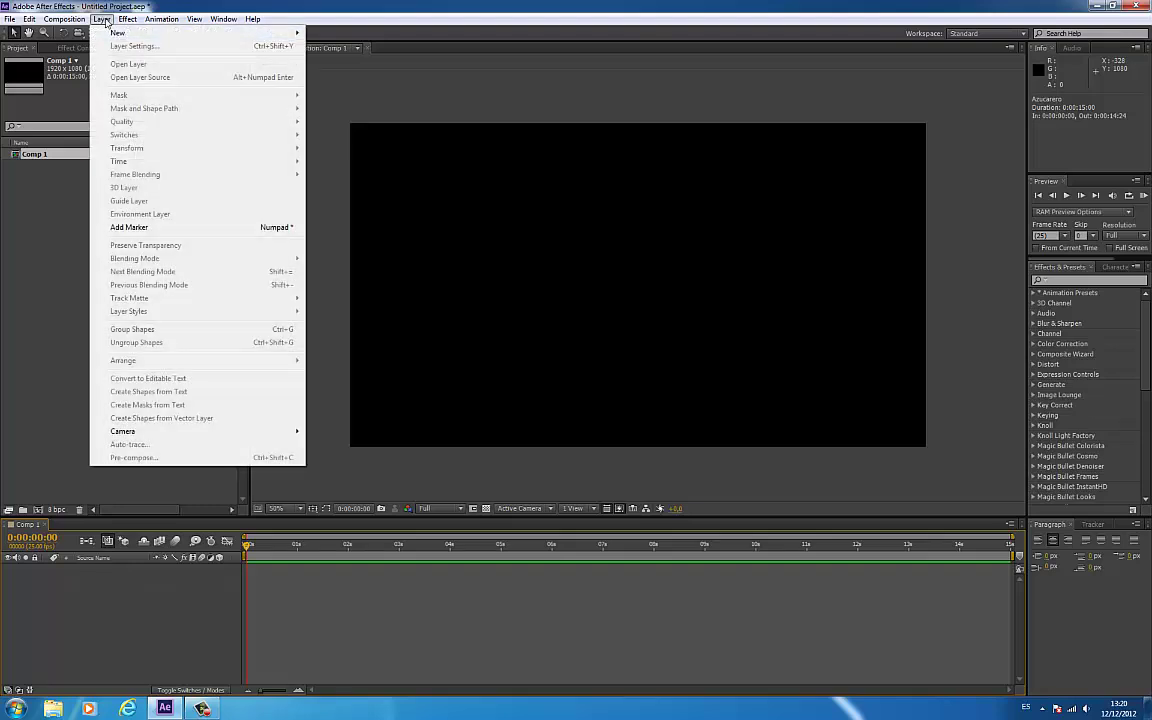
mouse_move(108, 33)
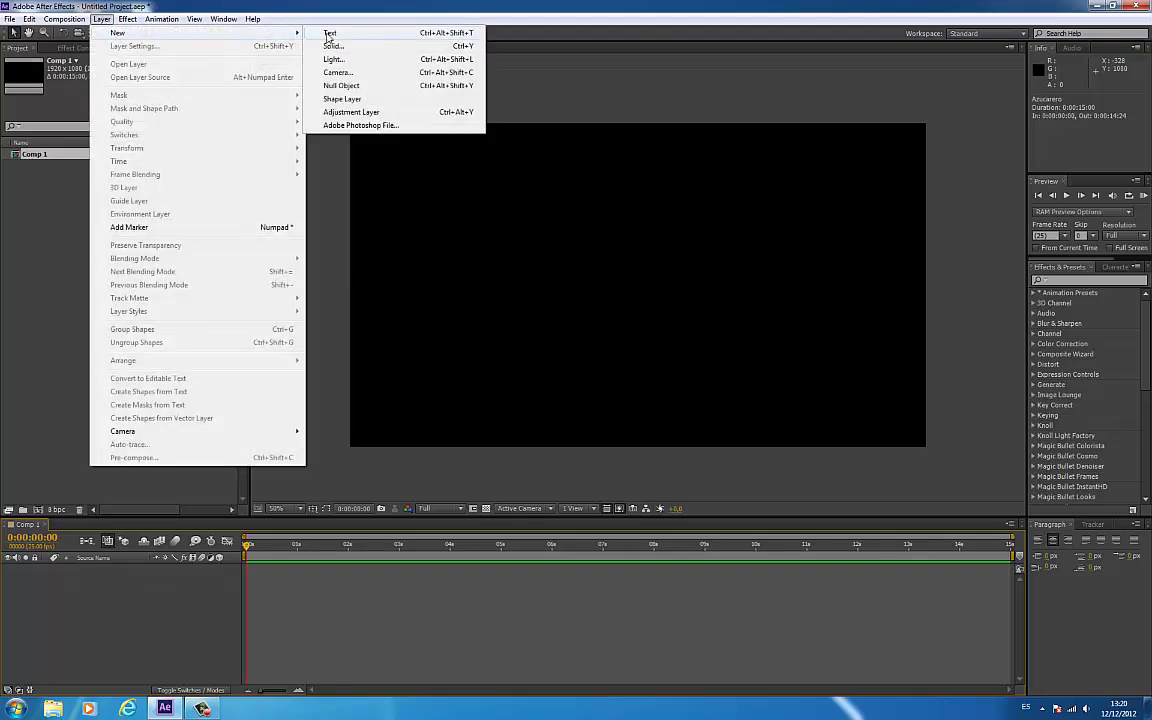
click(329, 36)
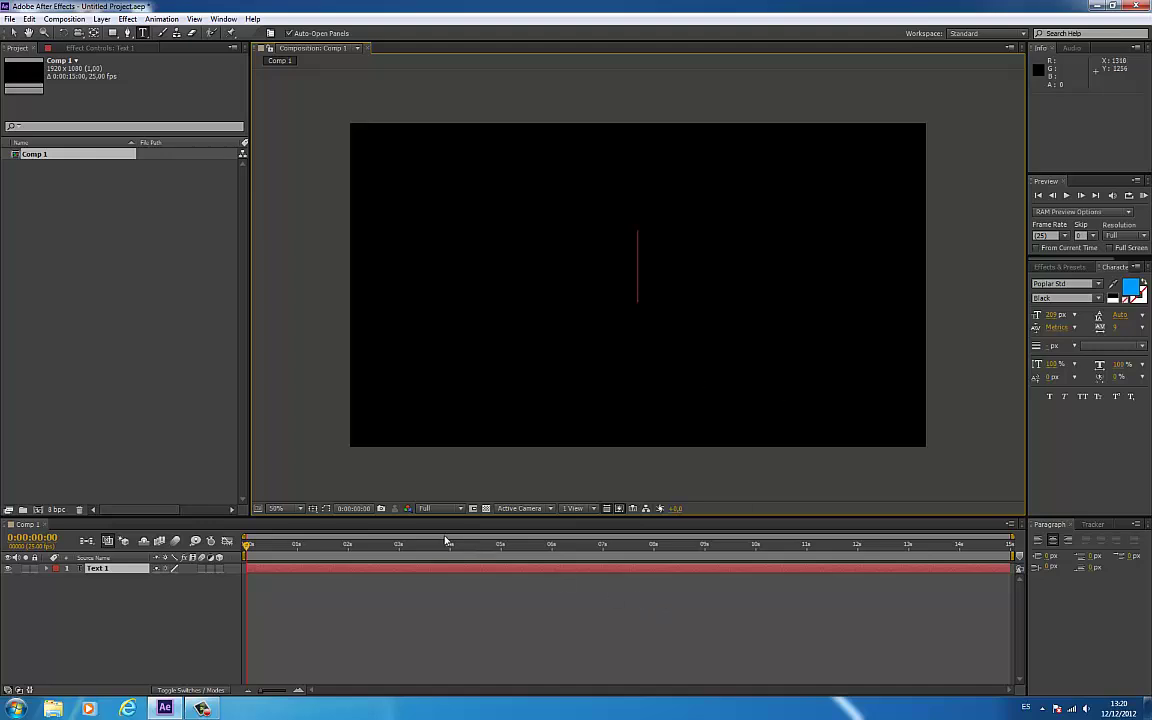
text(Ac)
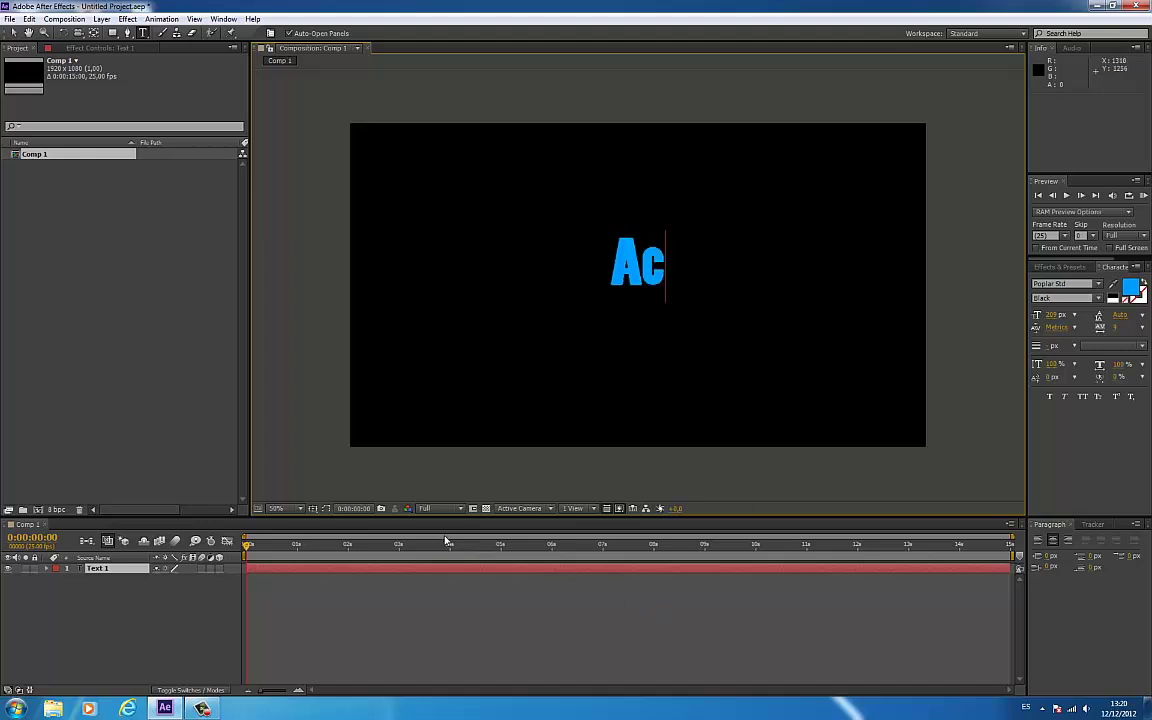
key(BackSpace)
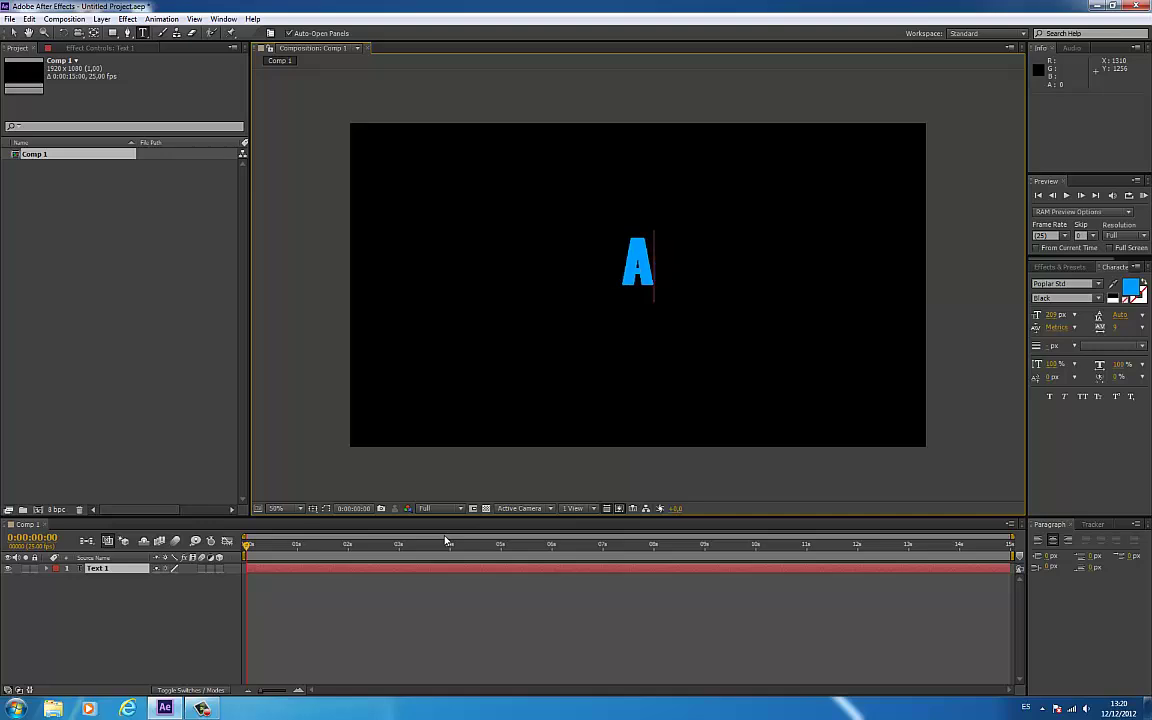
text(zucarero)
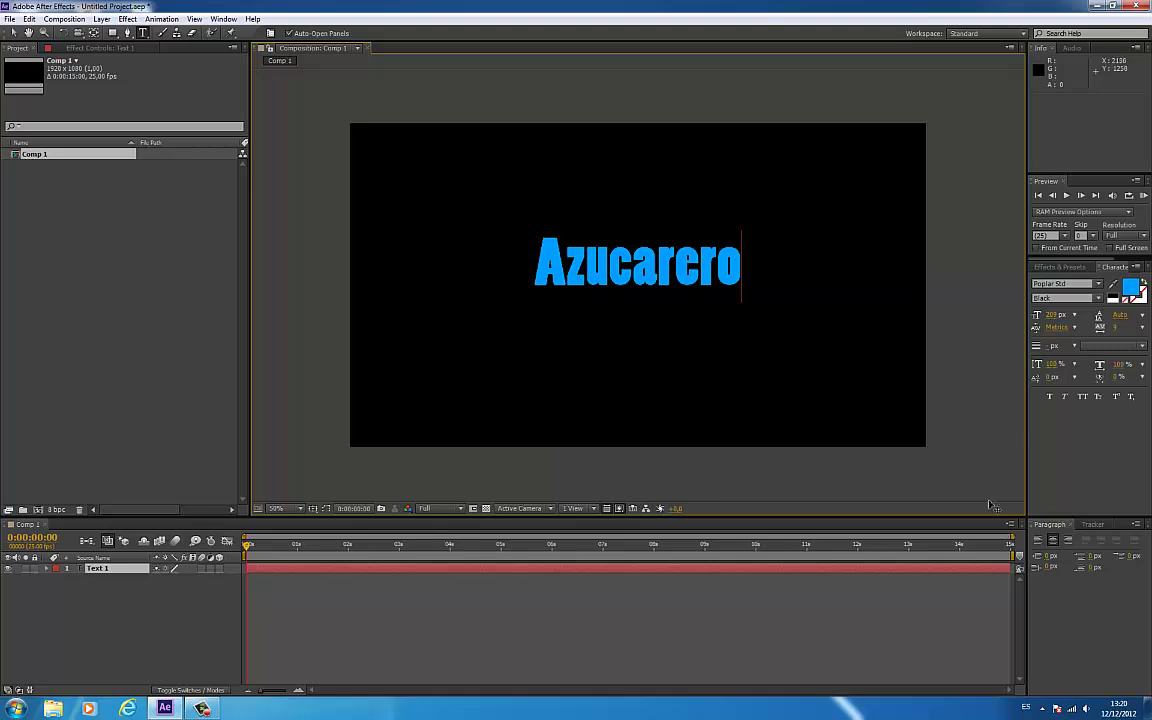
Apply the Shatter simulation effect to the Azucarero text layer.
click(1078, 267)
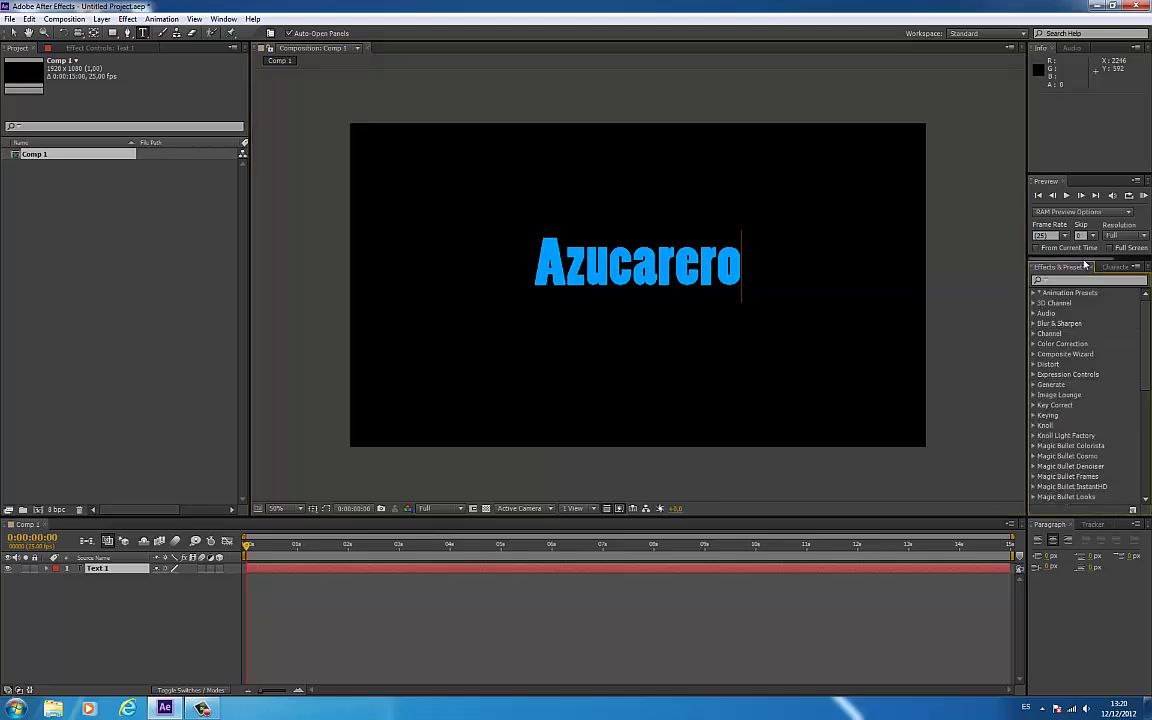
click(1089, 280)
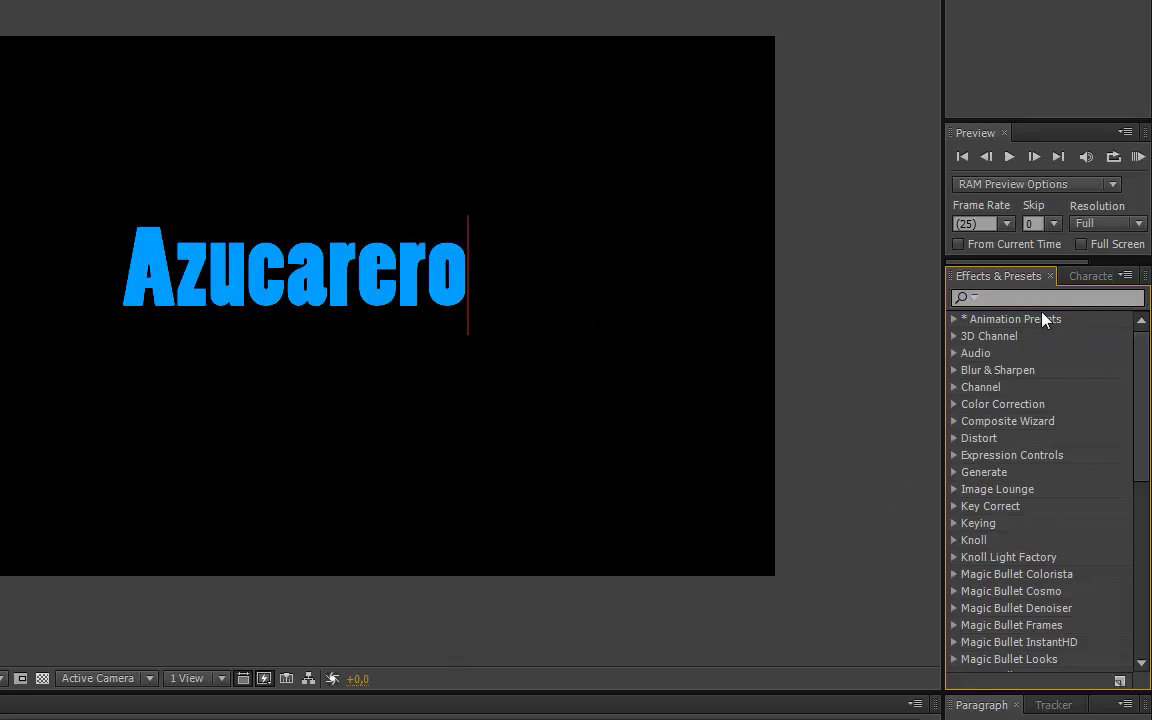
scroll(1134, 363, down, 8)
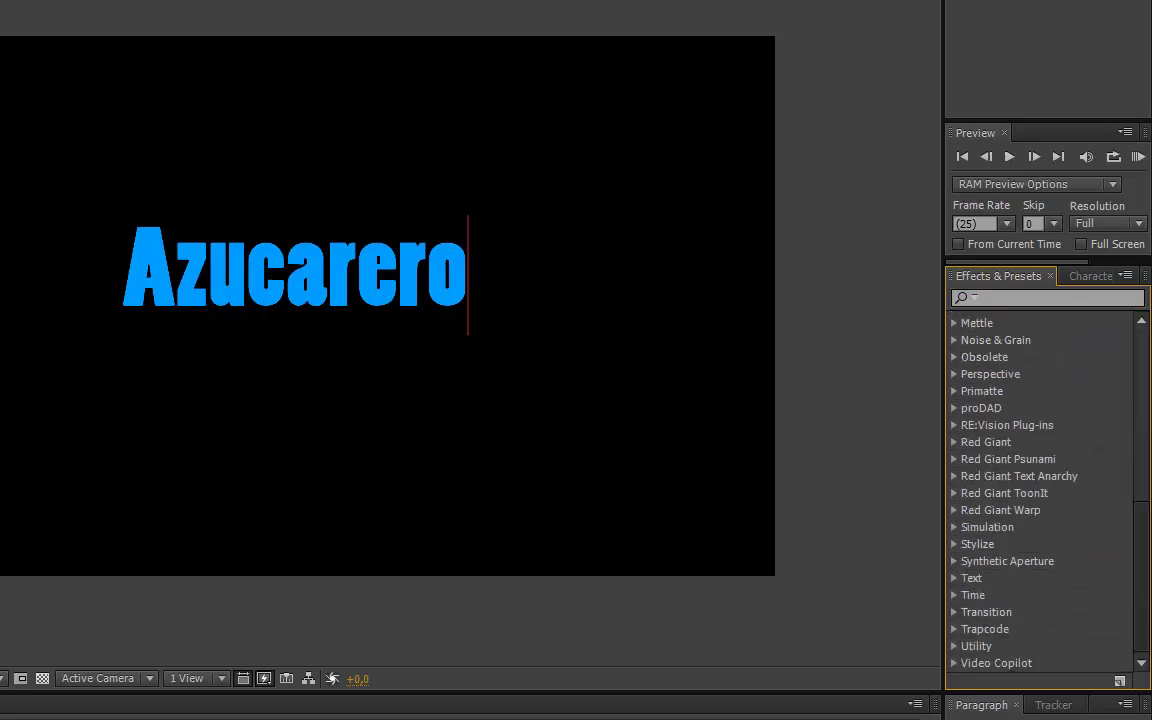
click(955, 528)
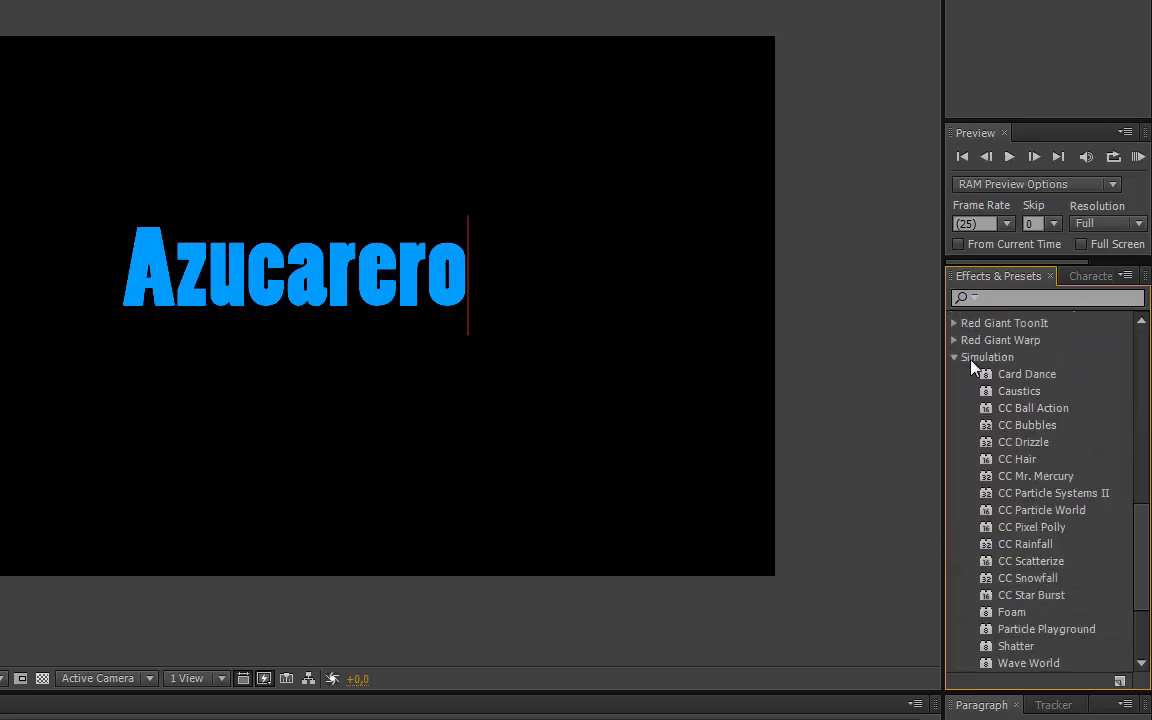
click(1013, 648)
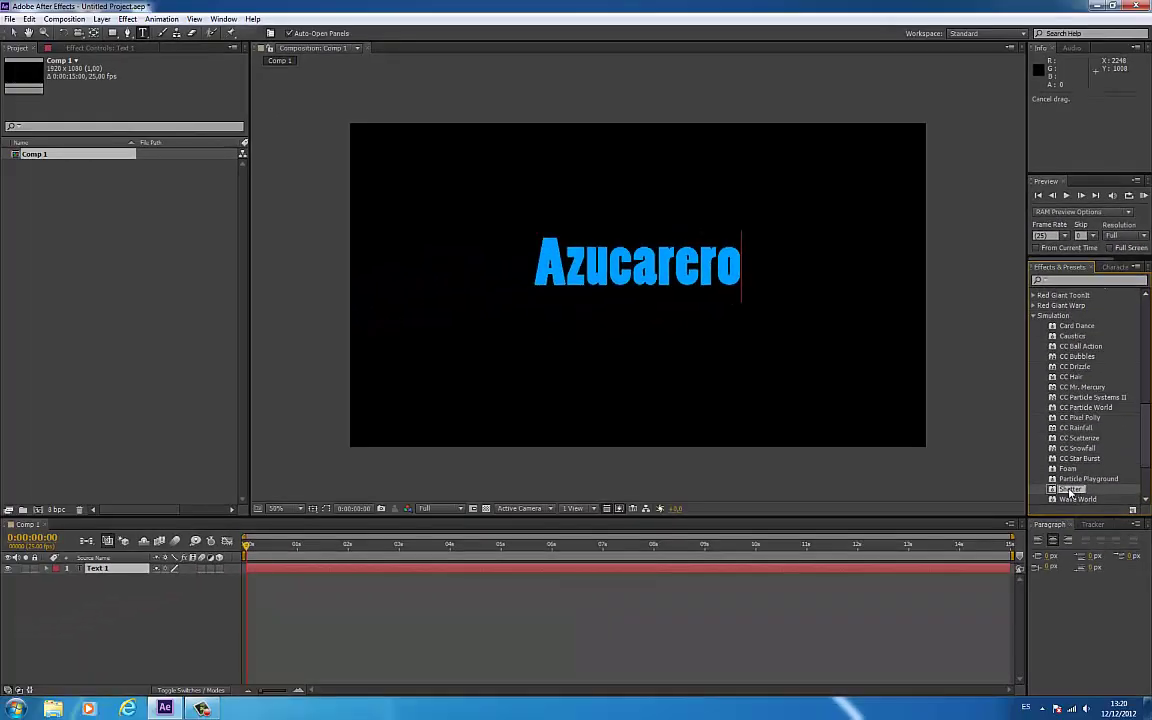
drag(1070, 492, 121, 572)
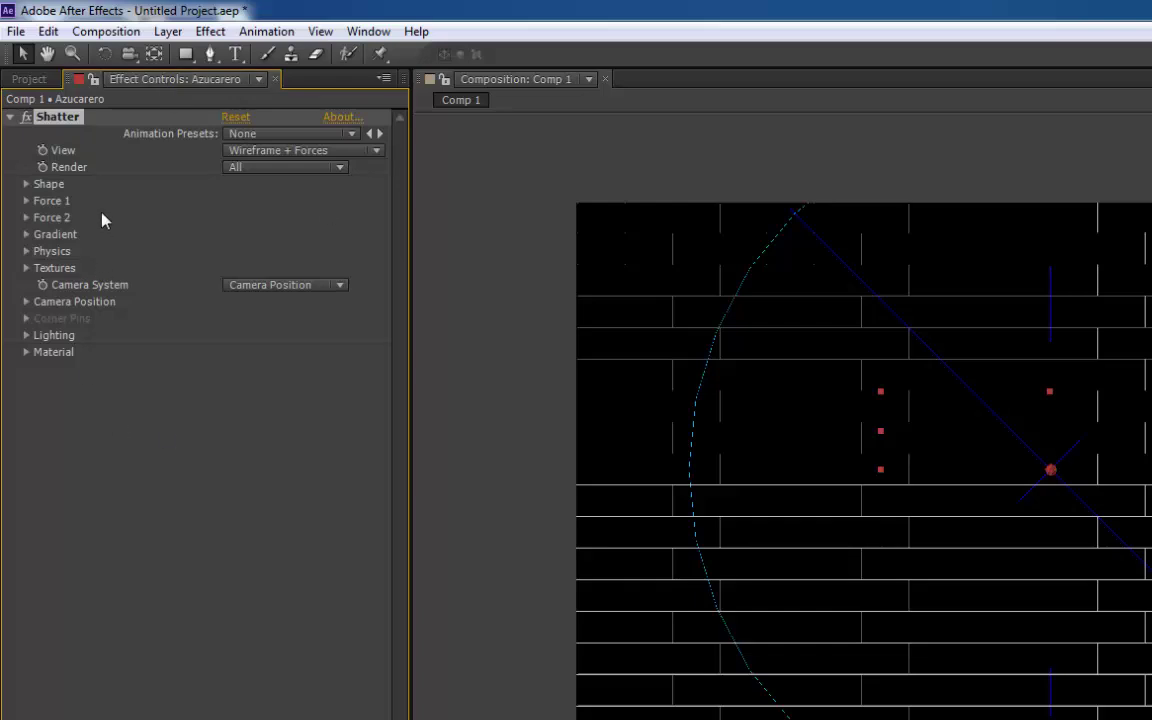
Set the Shatter effect's View to Rendered.
click(57, 117)
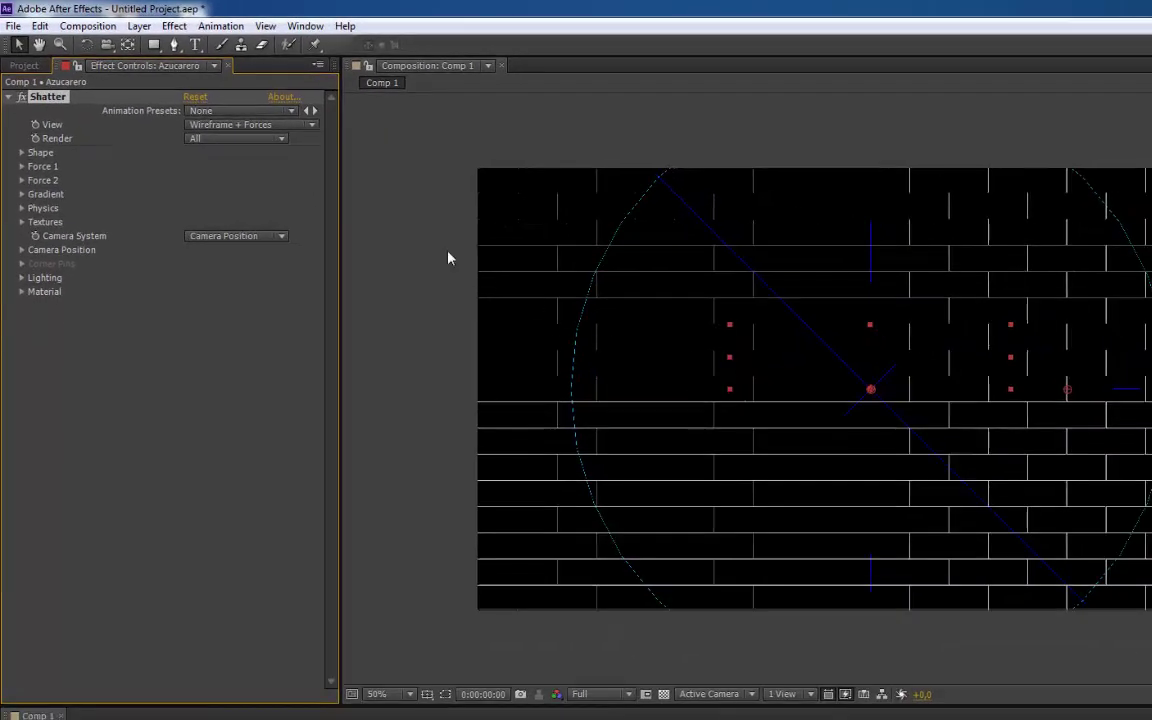
click(310, 127)
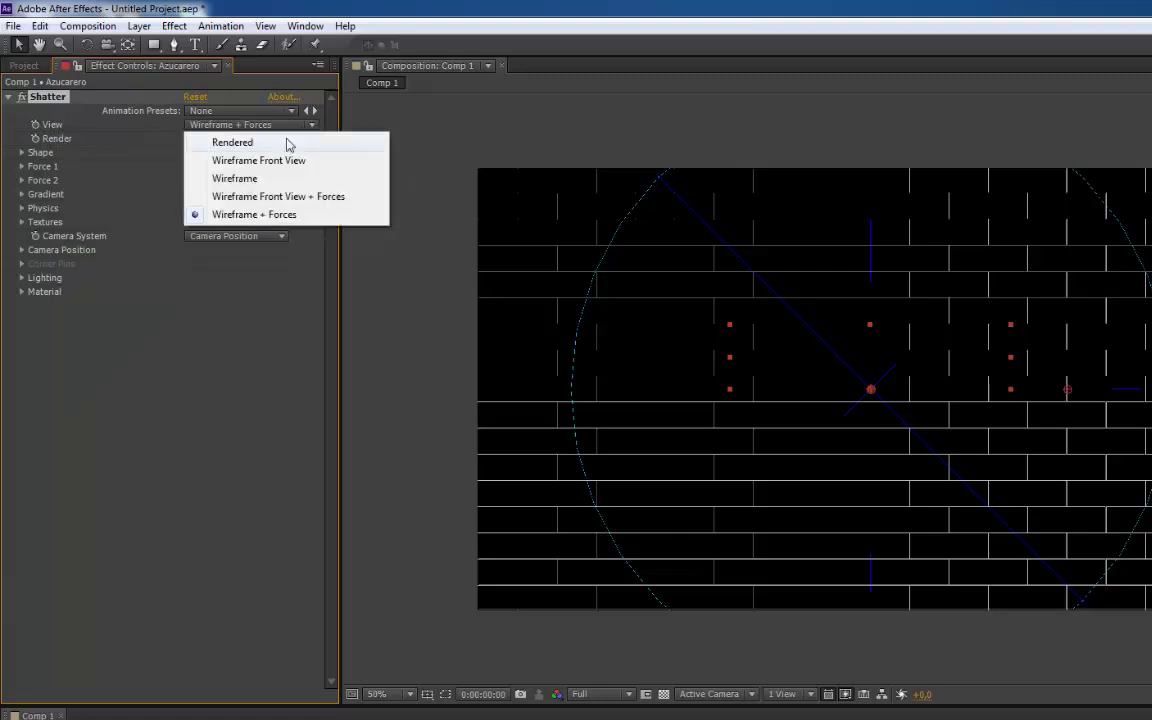
click(234, 143)
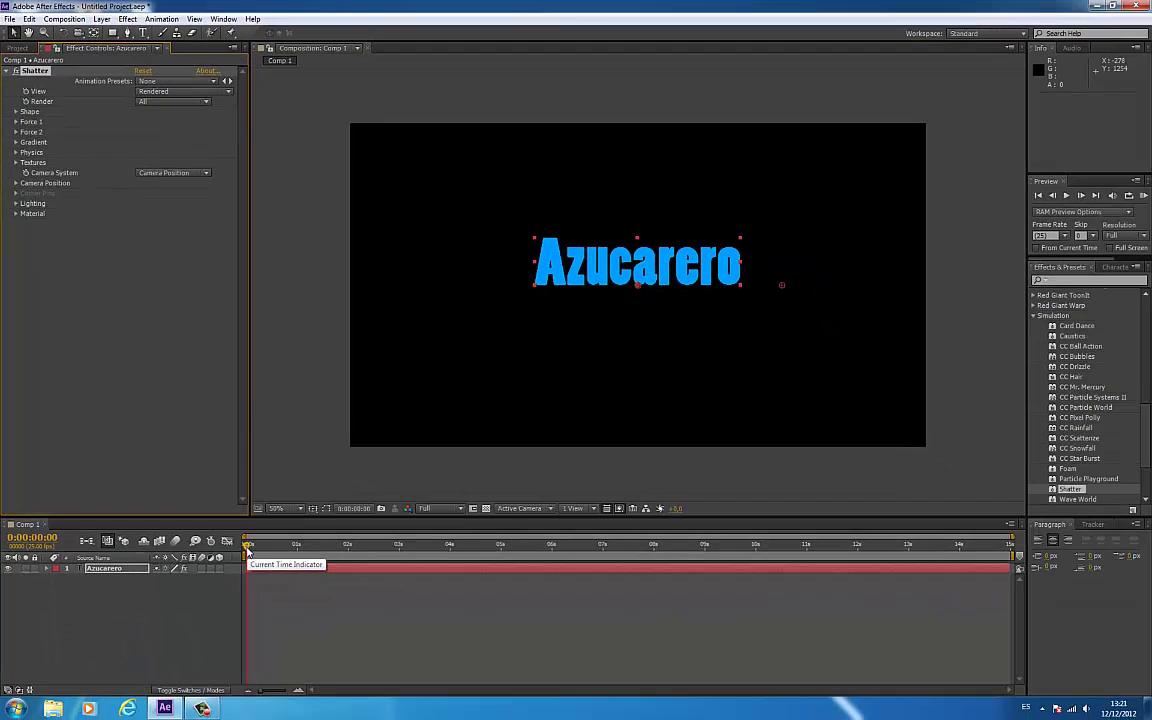
Preview the text shattering over the first frames and return to the start of the composition.
mouse_move(248, 552)
mouse_down()
mouse_move(316, 544)
mouse_move(249, 544)
mouse_up()
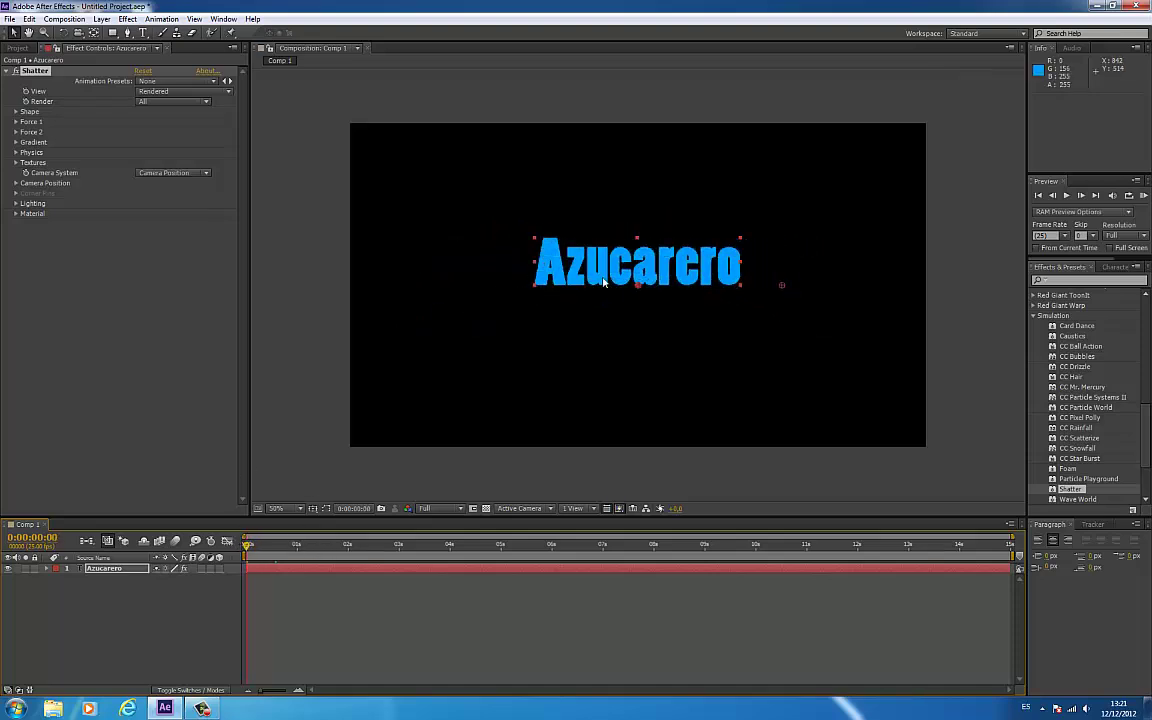
mouse_move(248, 550)
mouse_down()
mouse_move(327, 549)
mouse_move(240, 545)
mouse_up()
key(space)
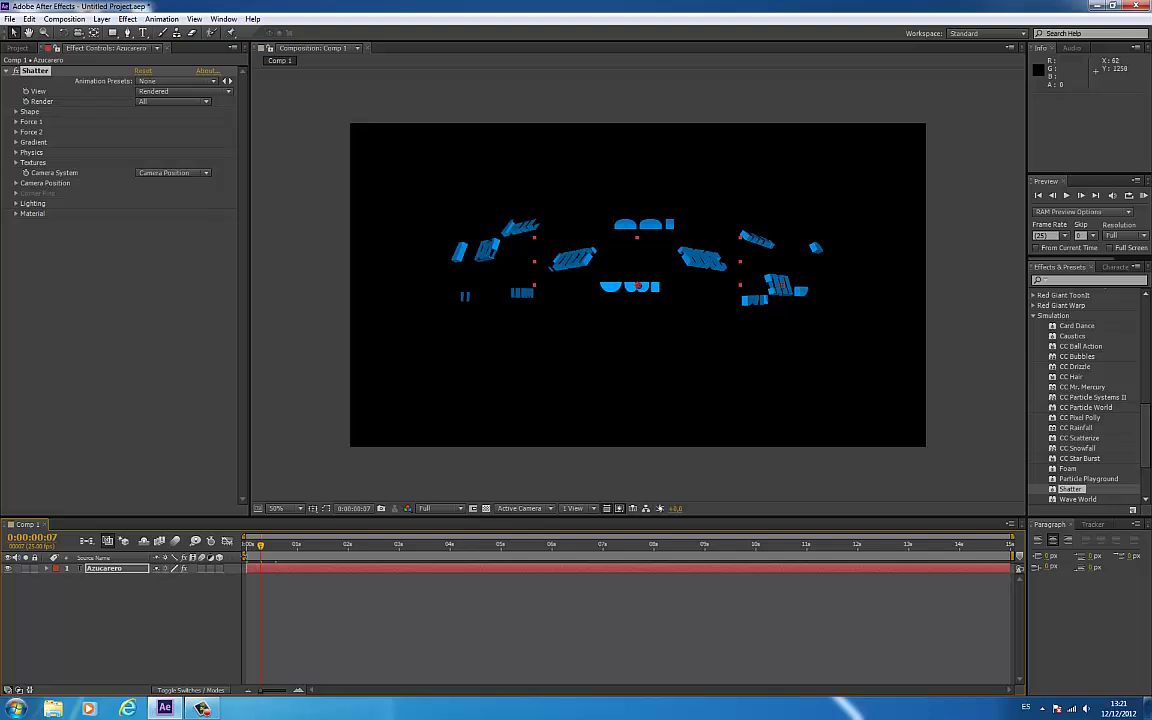
drag(266, 548, 248, 548)
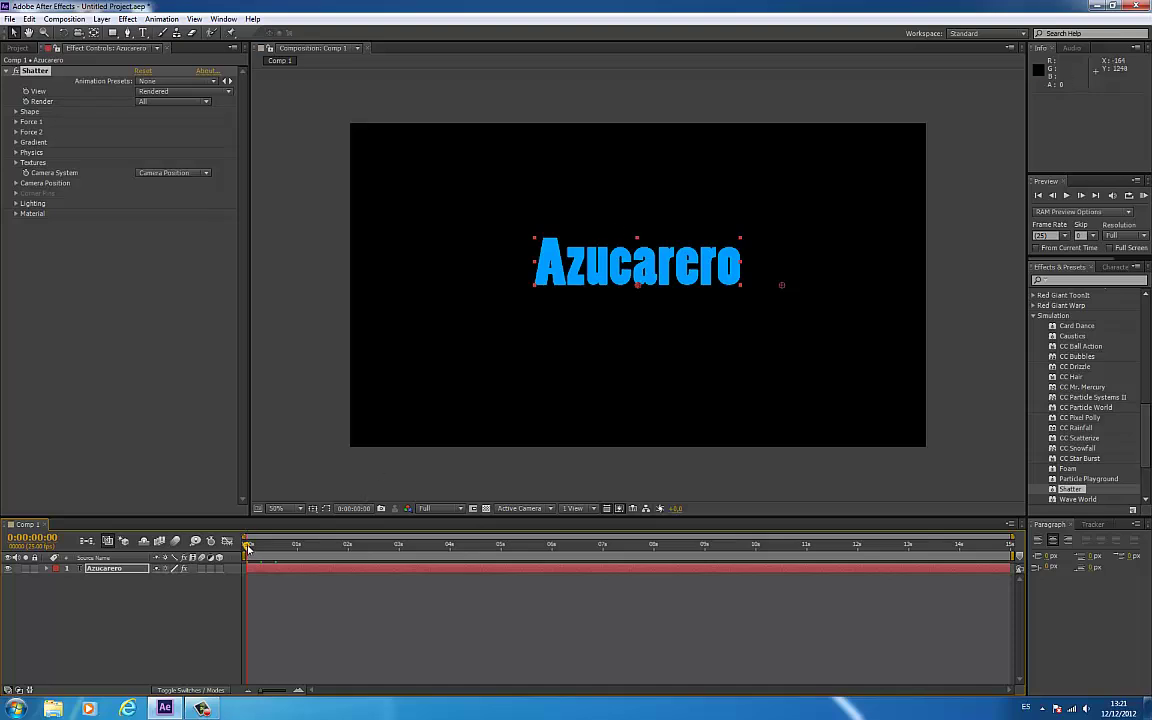
mouse_move(249, 547)
mouse_down()
mouse_move(316, 548)
mouse_move(248, 548)
mouse_up()
click(255, 546)
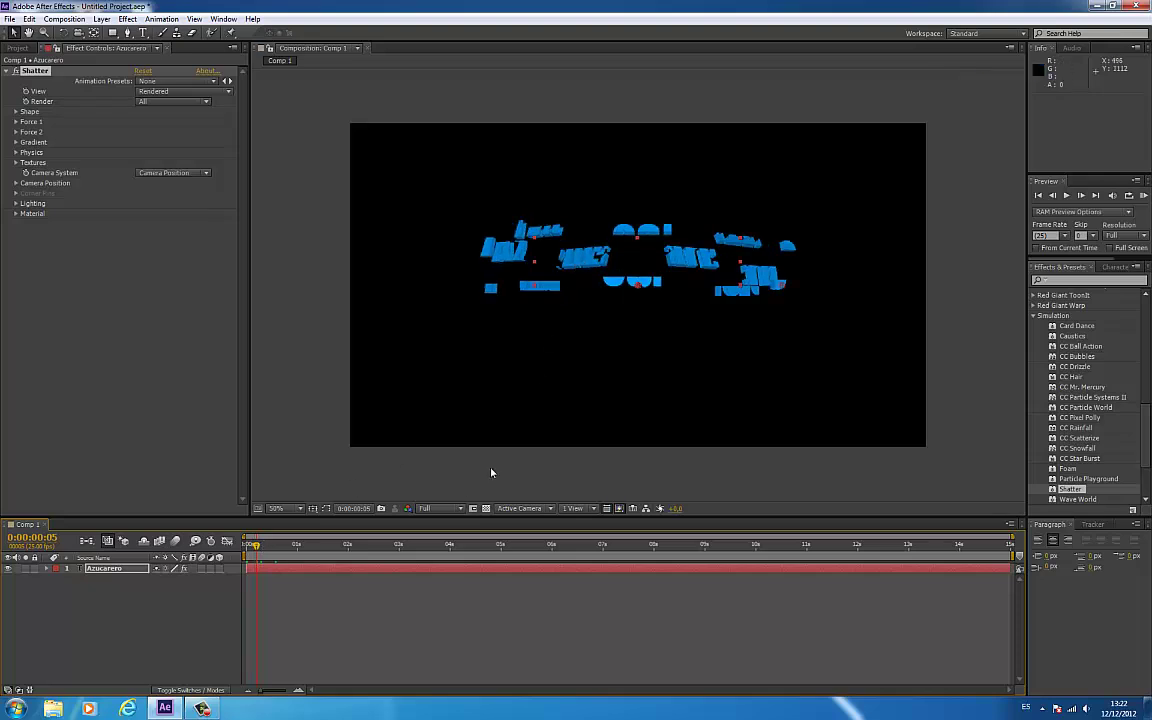
drag(257, 545, 222, 546)
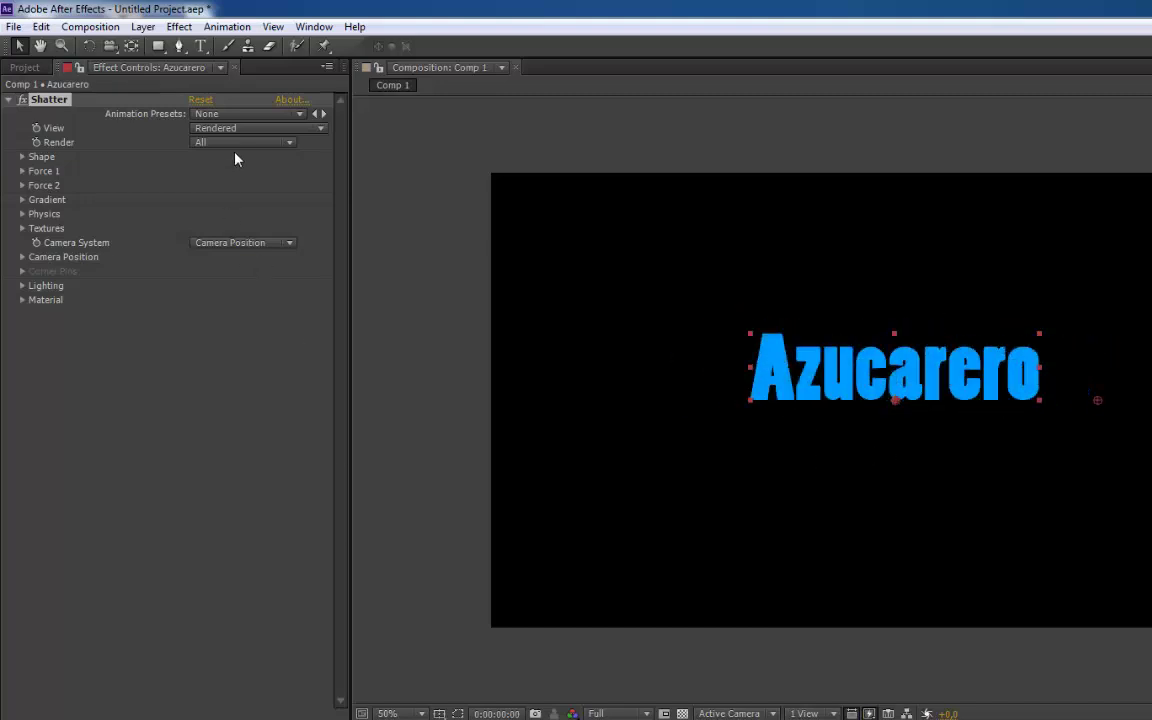
click(294, 143)
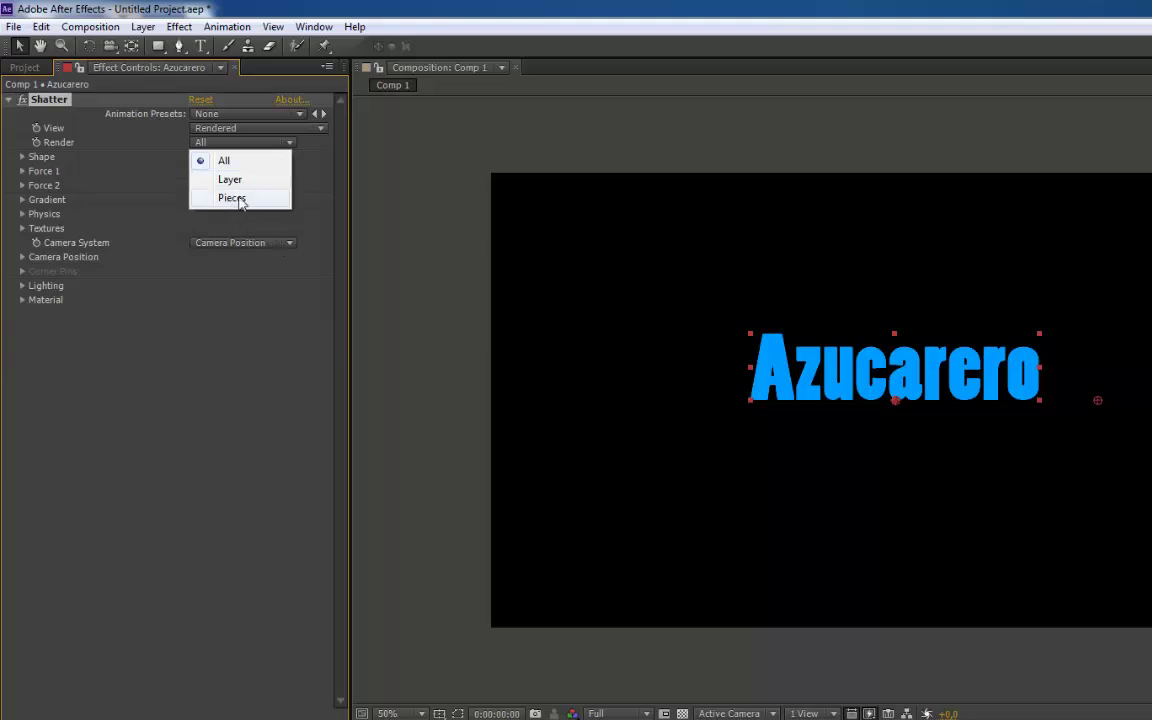
click(240, 323)
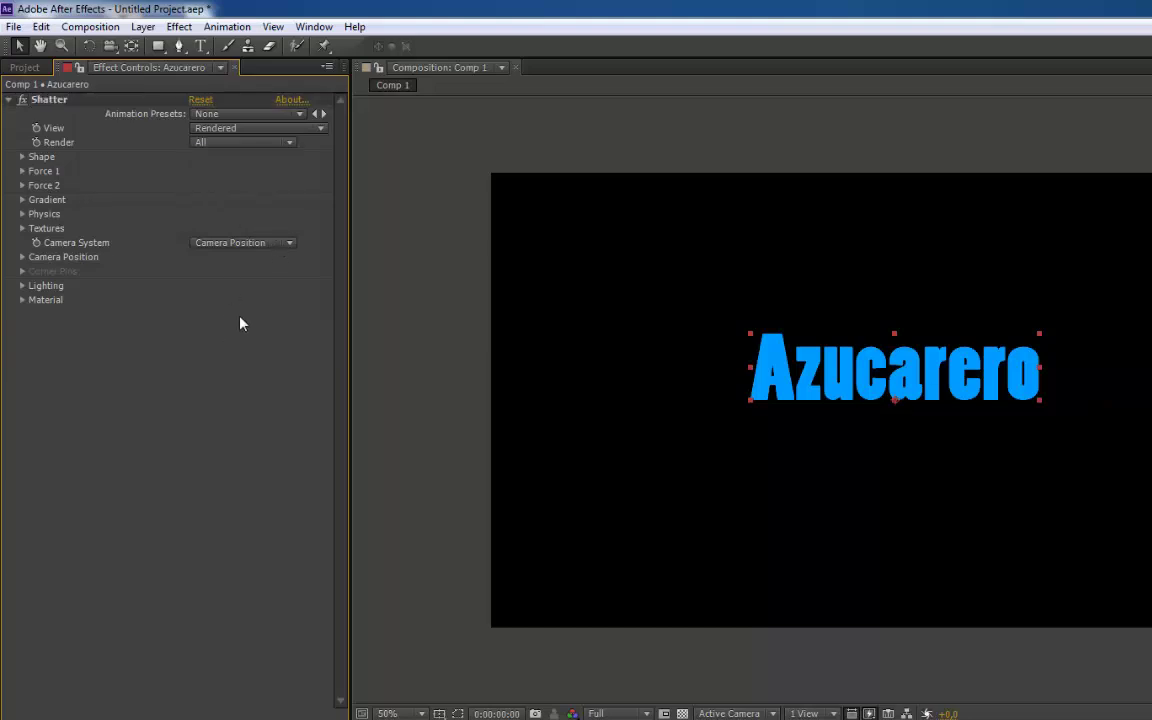
Set the Pattern in the Shatter effect's Shape settings to Carpenter's Wheel.
click(22, 157)
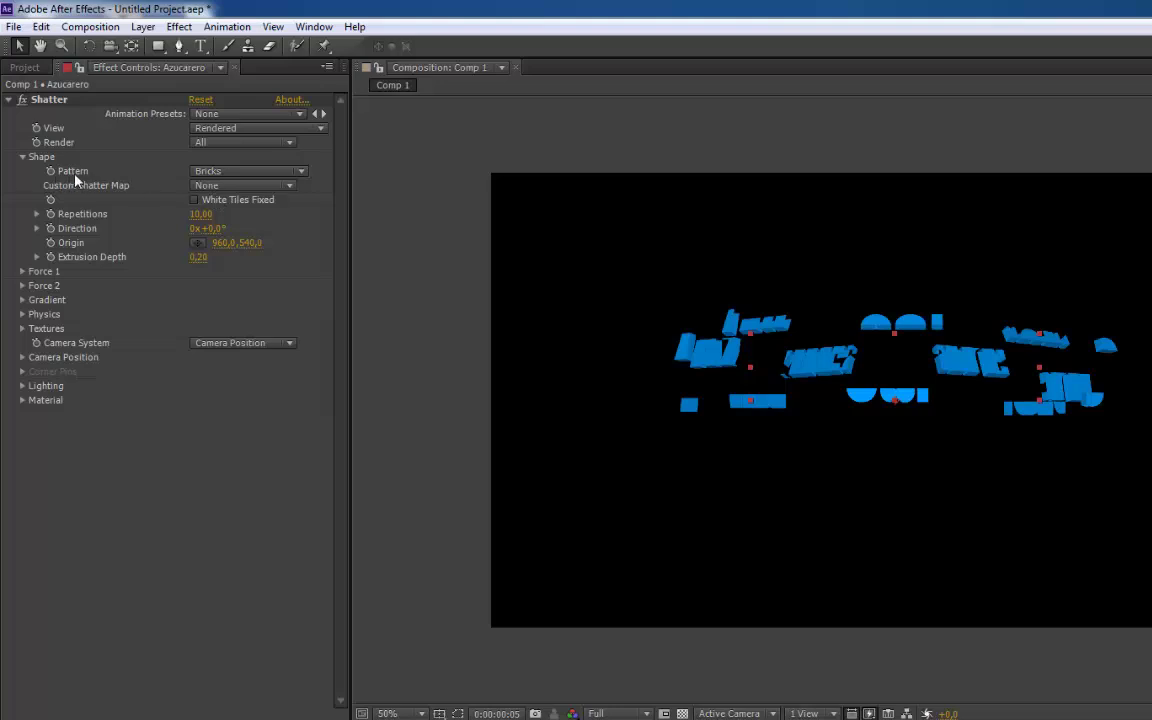
click(298, 172)
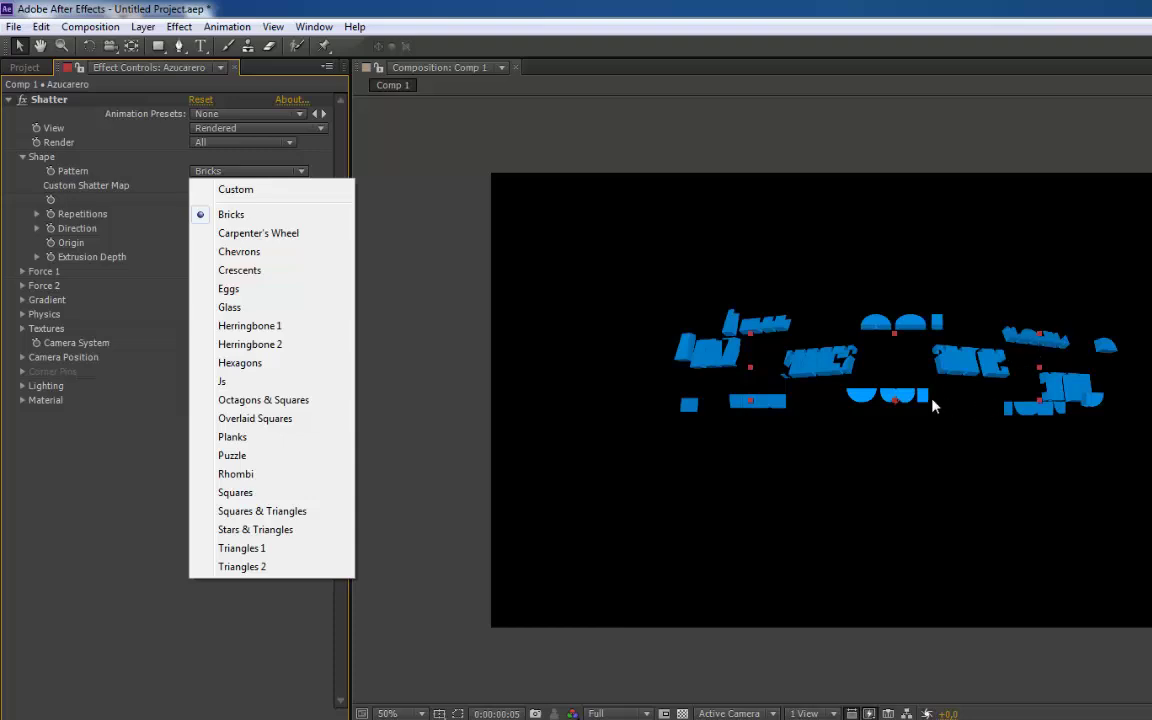
click(395, 642)
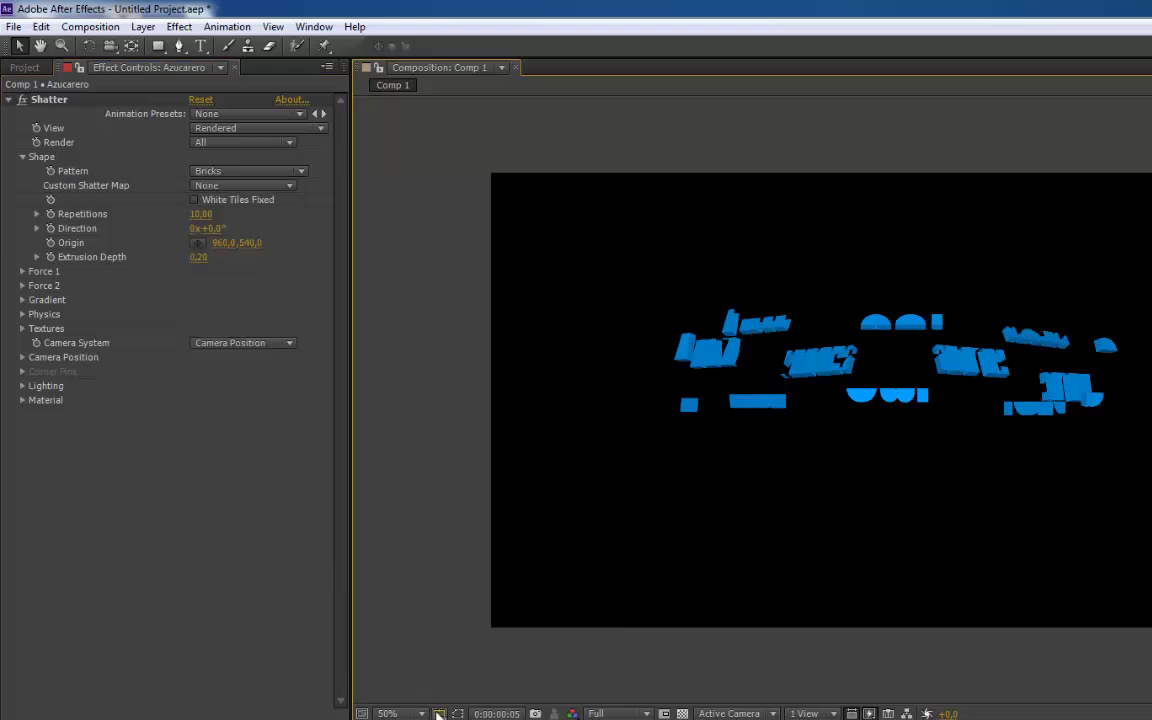
click(390, 713)
click(437, 428)
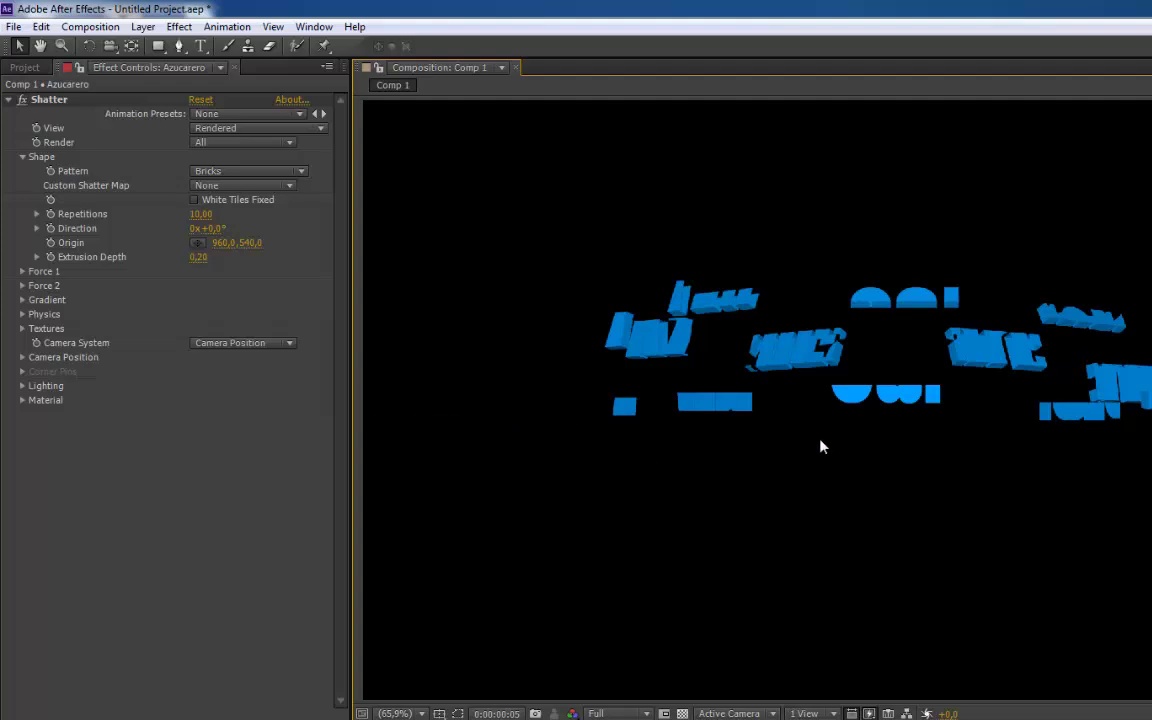
scroll(835, 430, up, 5)
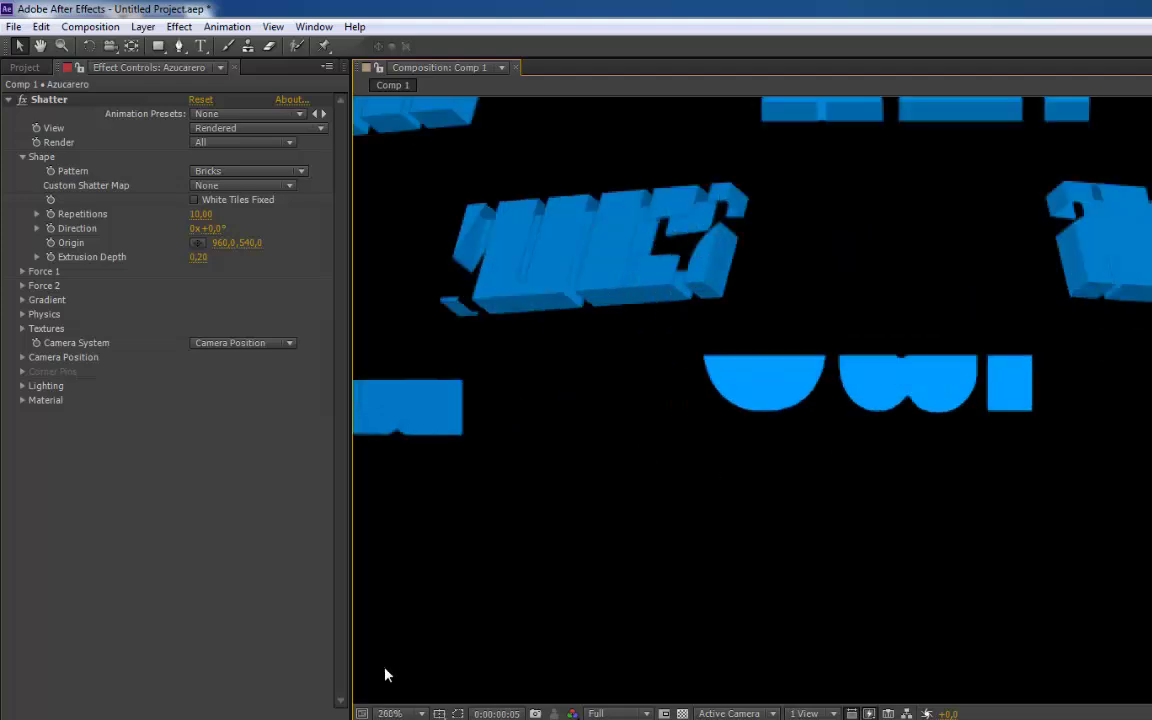
click(390, 713)
click(450, 428)
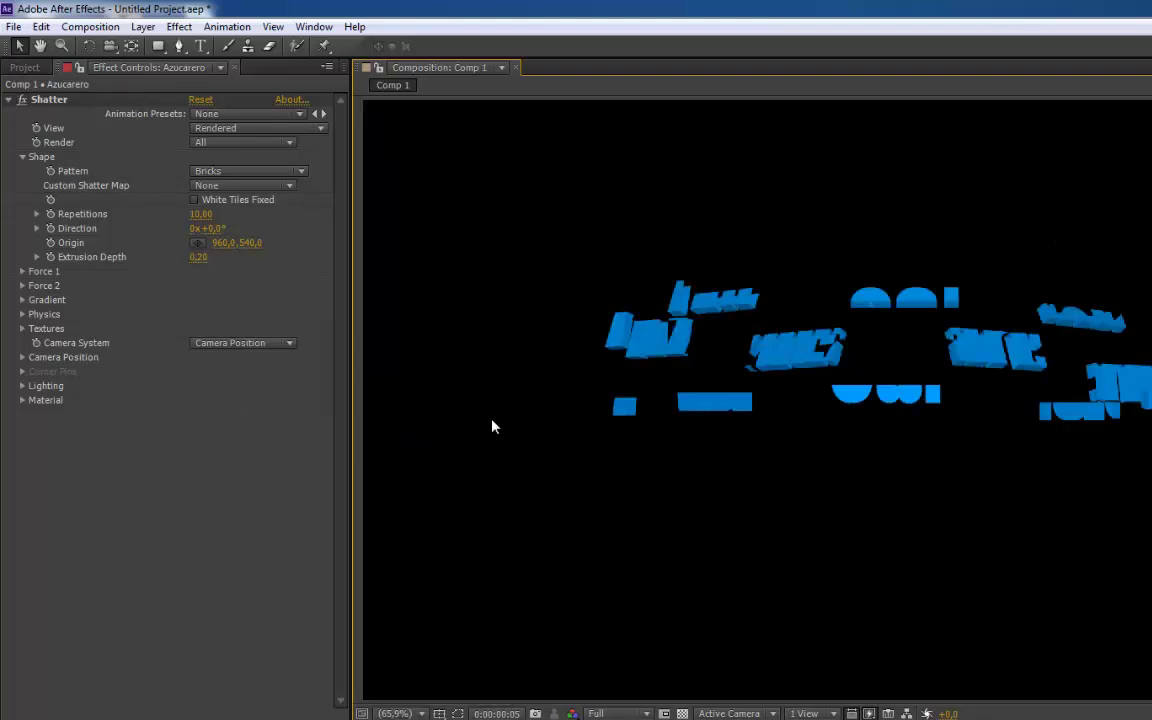
click(268, 170)
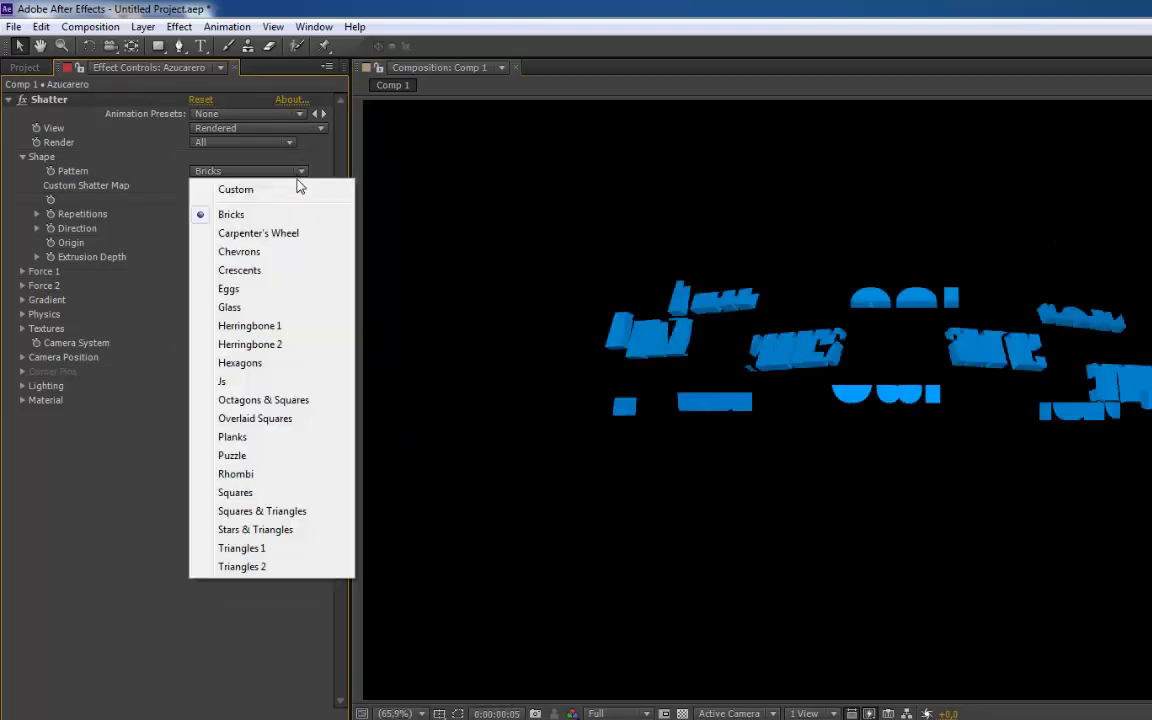
click(268, 233)
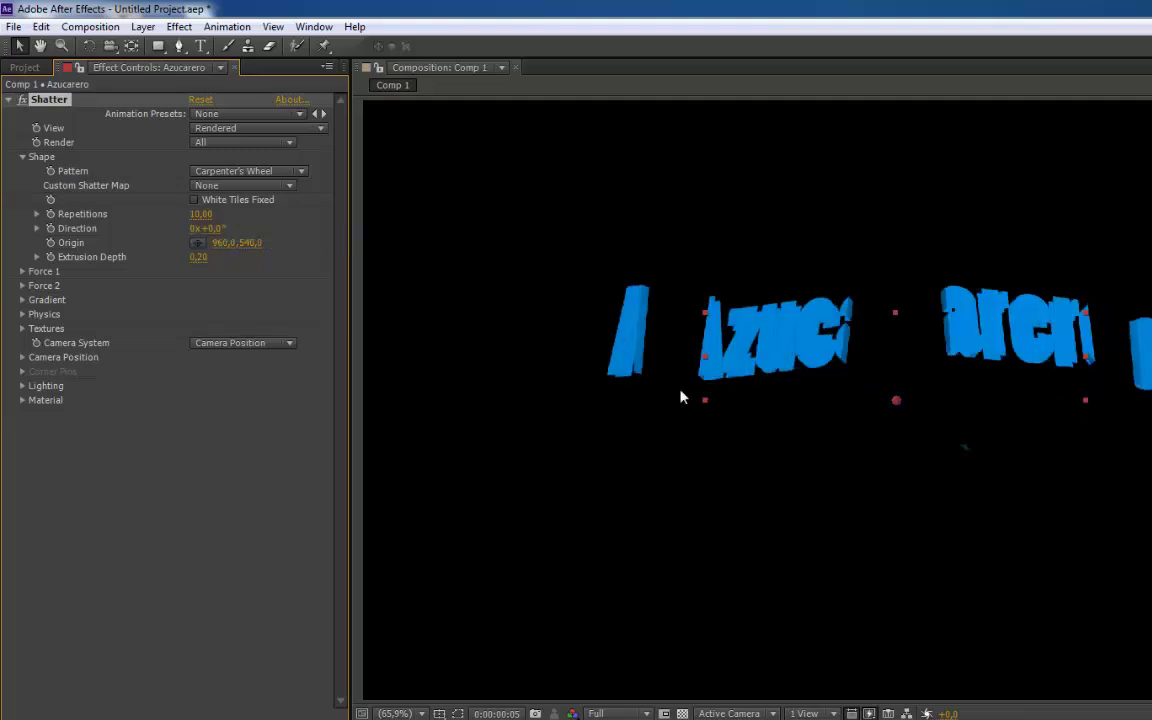
Try the Chevrons, Crescents and Hexagons patterns on the Shatter effect's Shape settings.
click(274, 171)
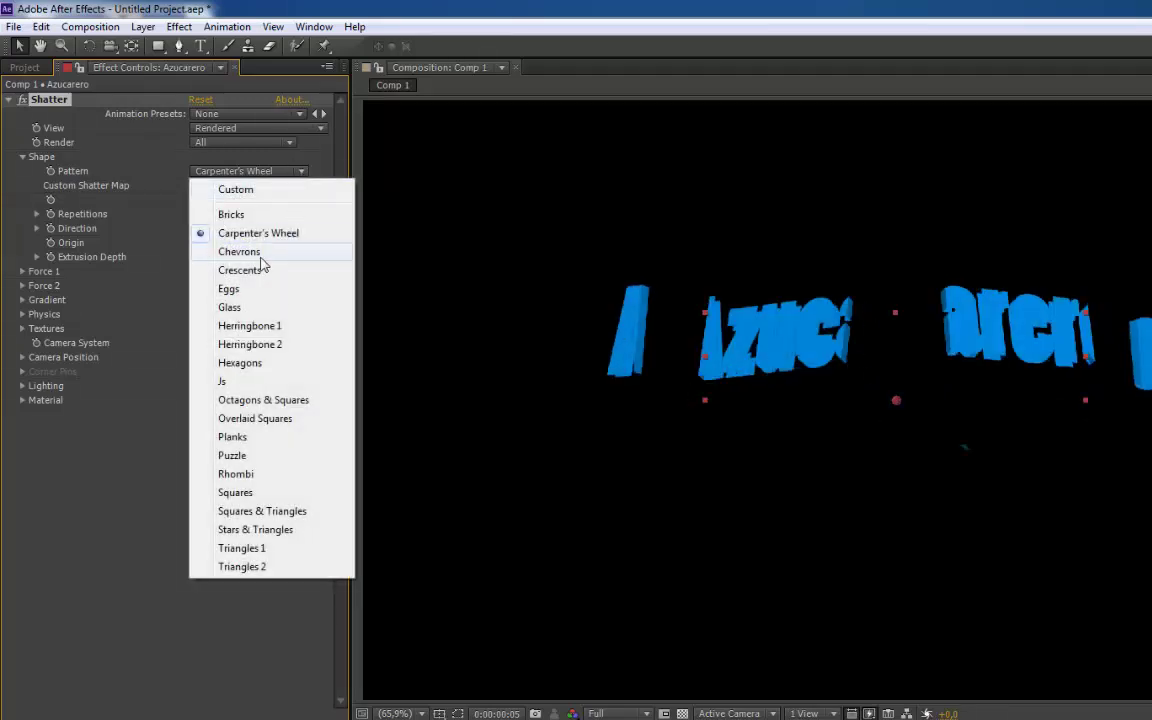
click(257, 252)
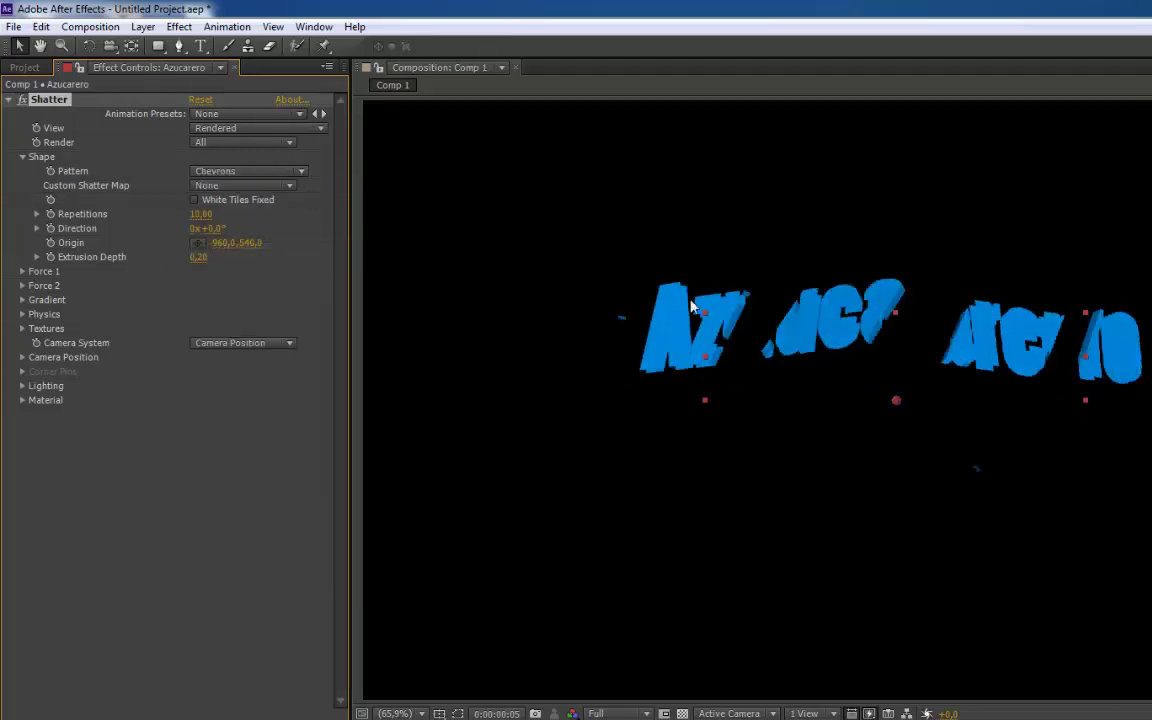
click(300, 171)
click(257, 272)
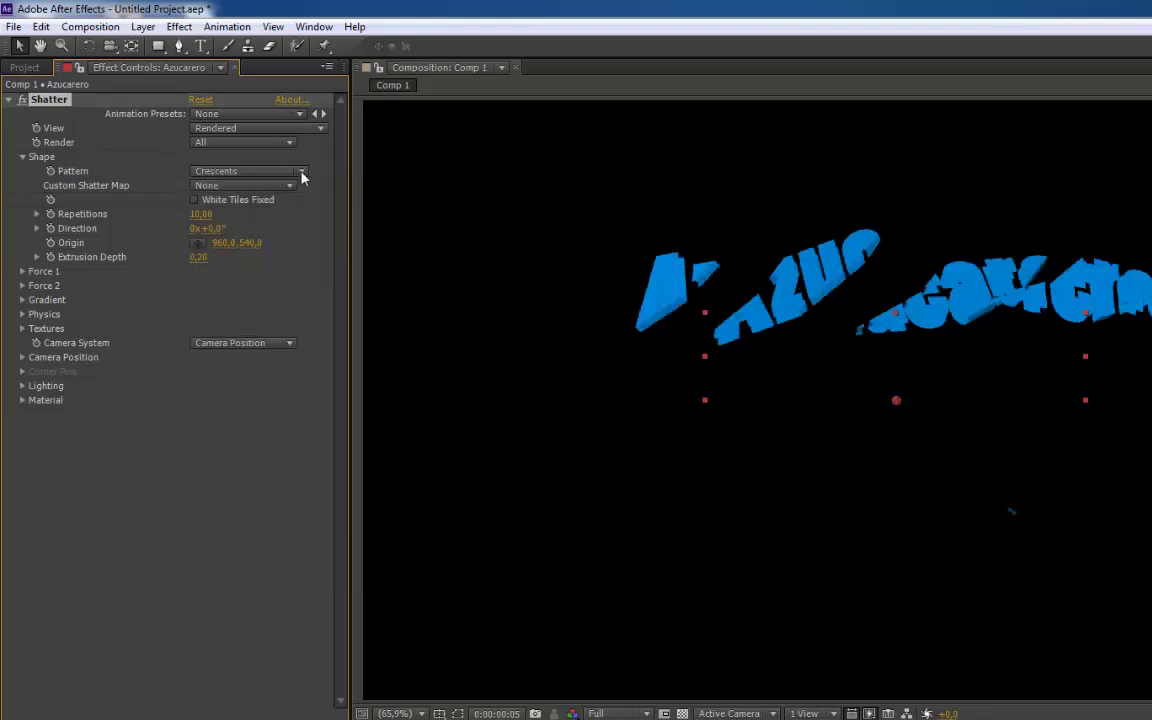
click(296, 172)
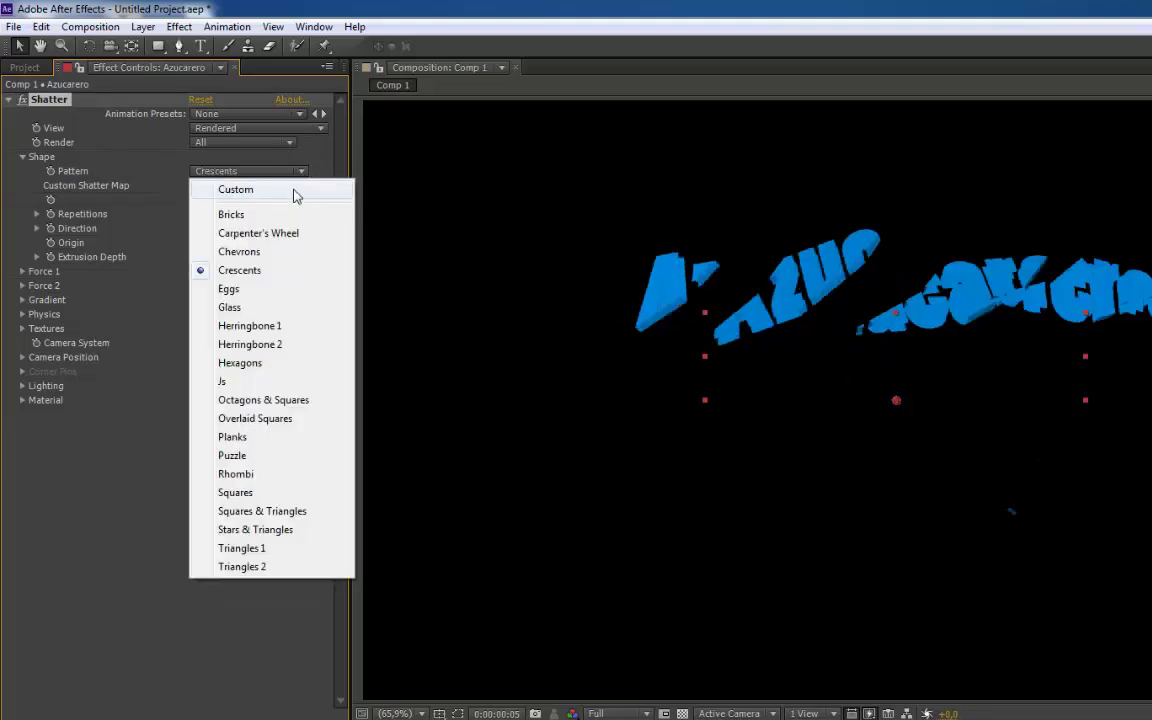
click(268, 364)
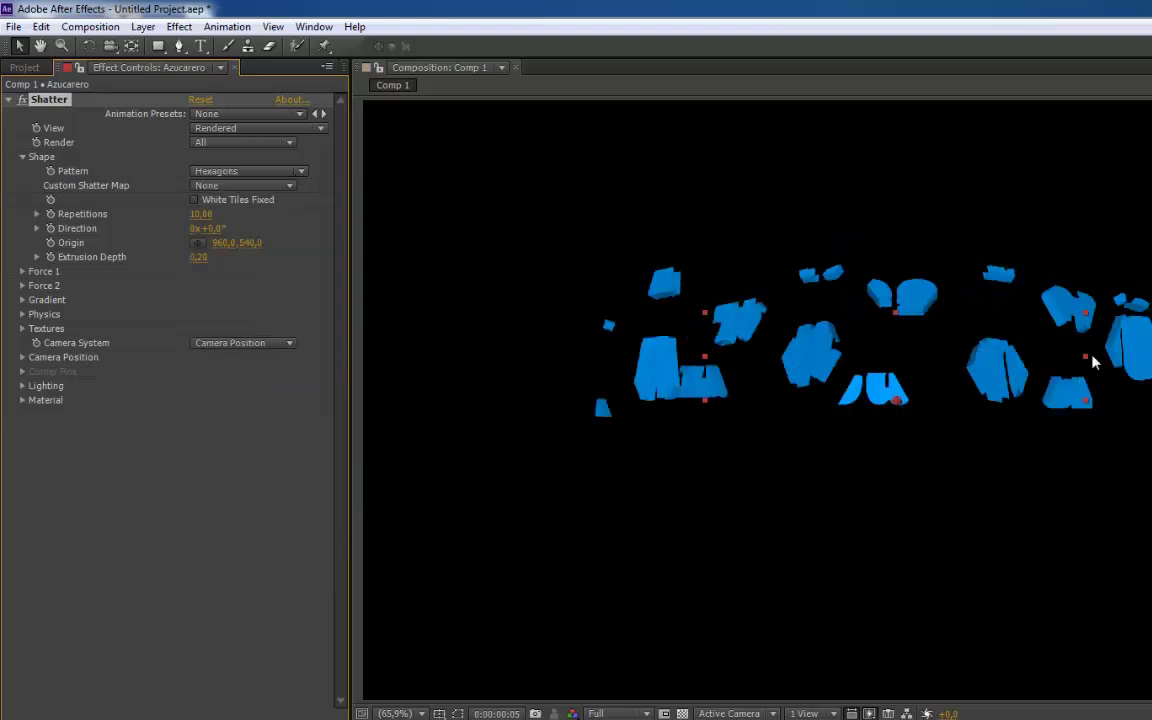
Set the Shatter Pattern to Glass and return to the start of the composition.
click(299, 173)
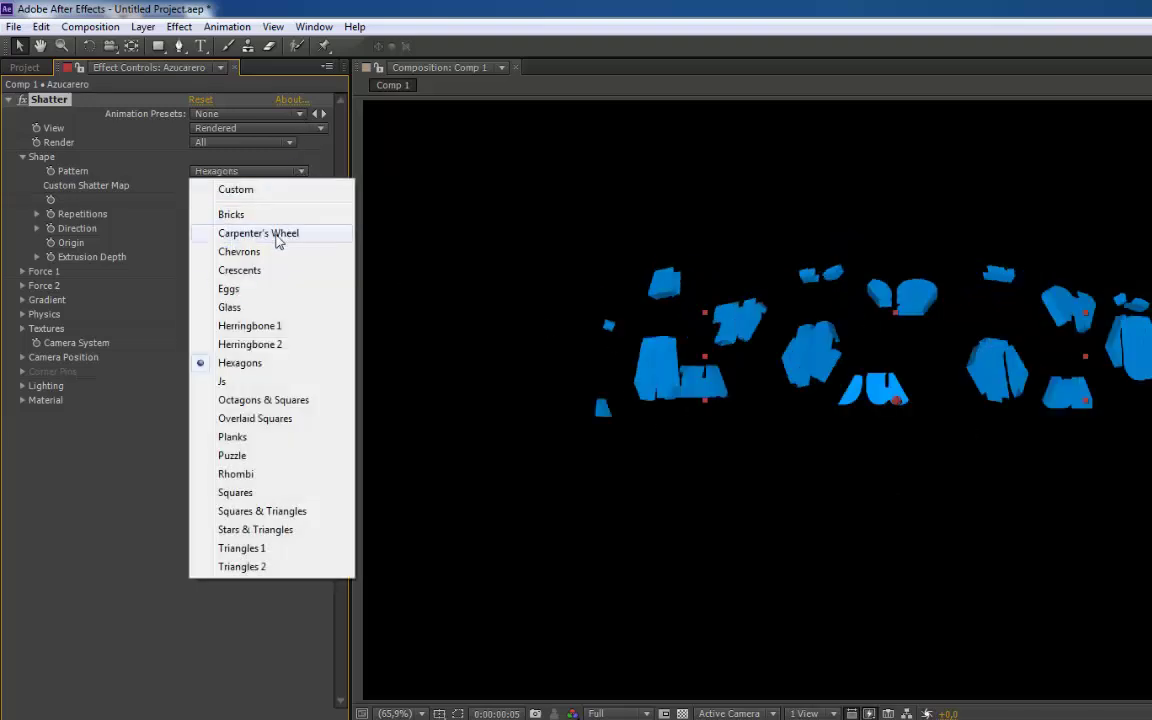
click(230, 308)
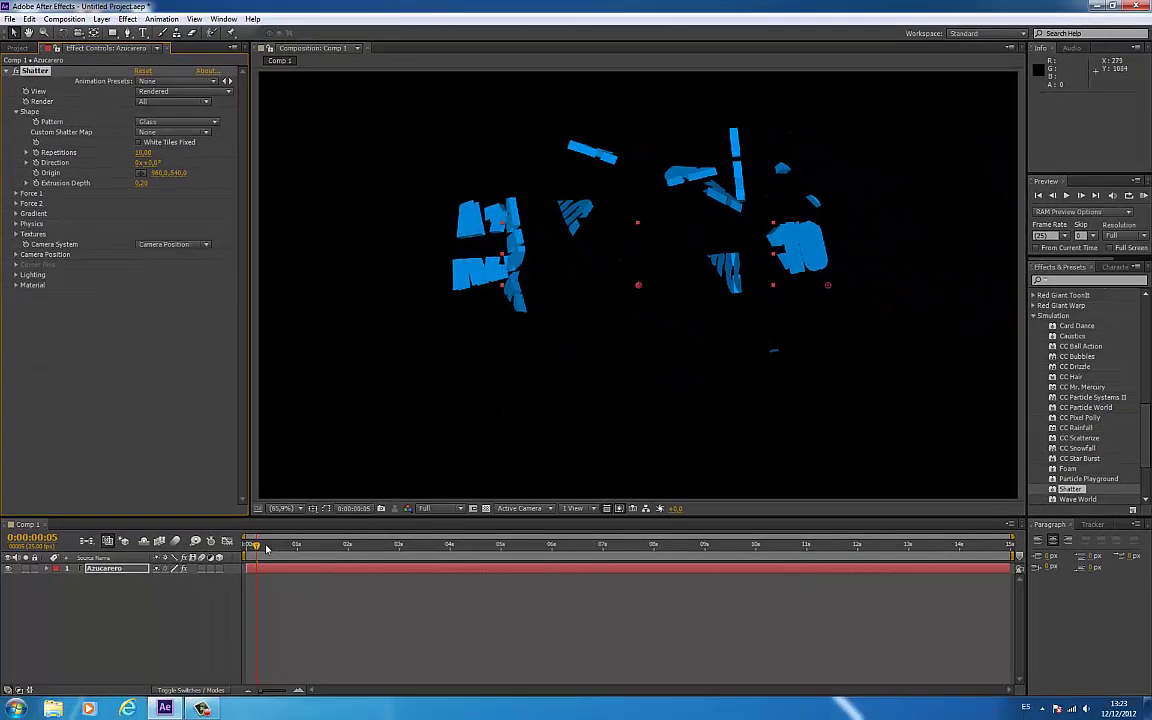
drag(266, 548, 245, 556)
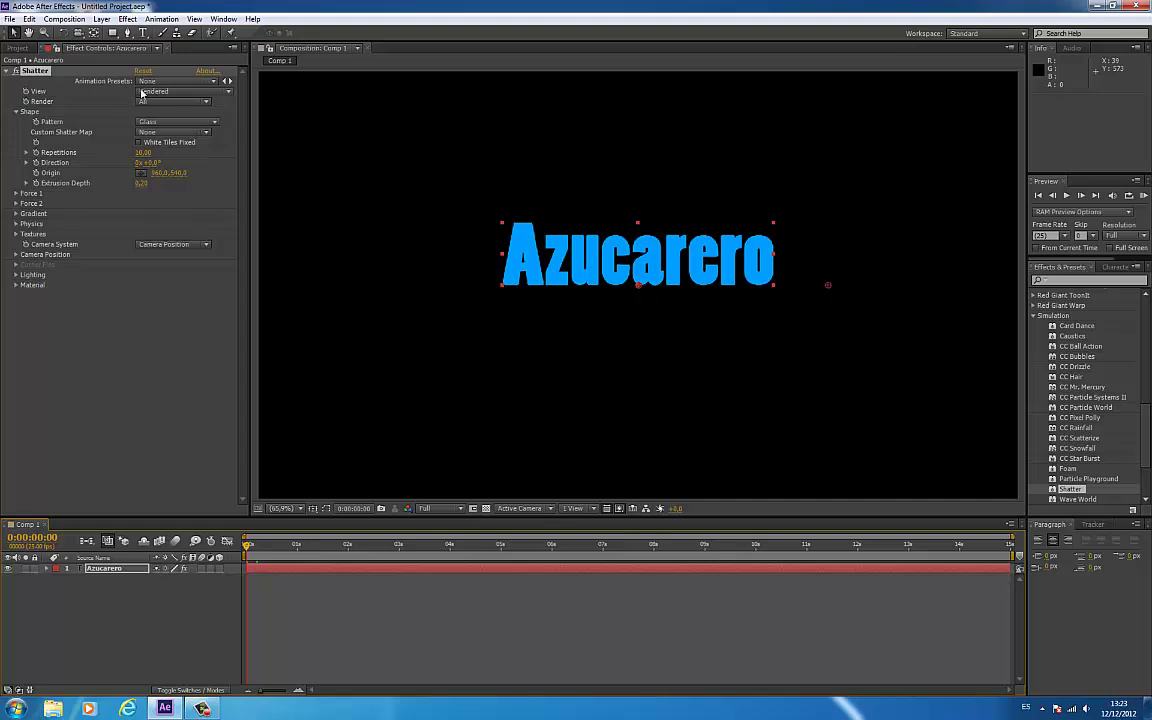
Switch the Shatter View to Wireframe + Forces, preview the breaking pieces over the first frames, and return to the start.
click(210, 90)
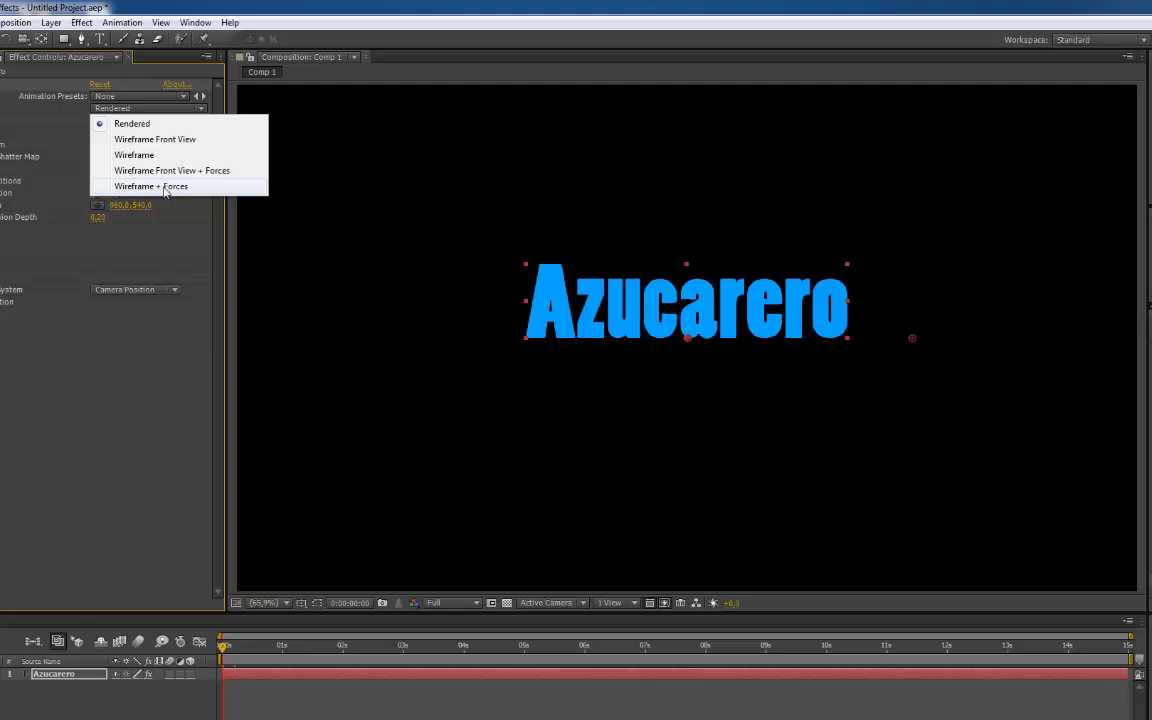
click(150, 187)
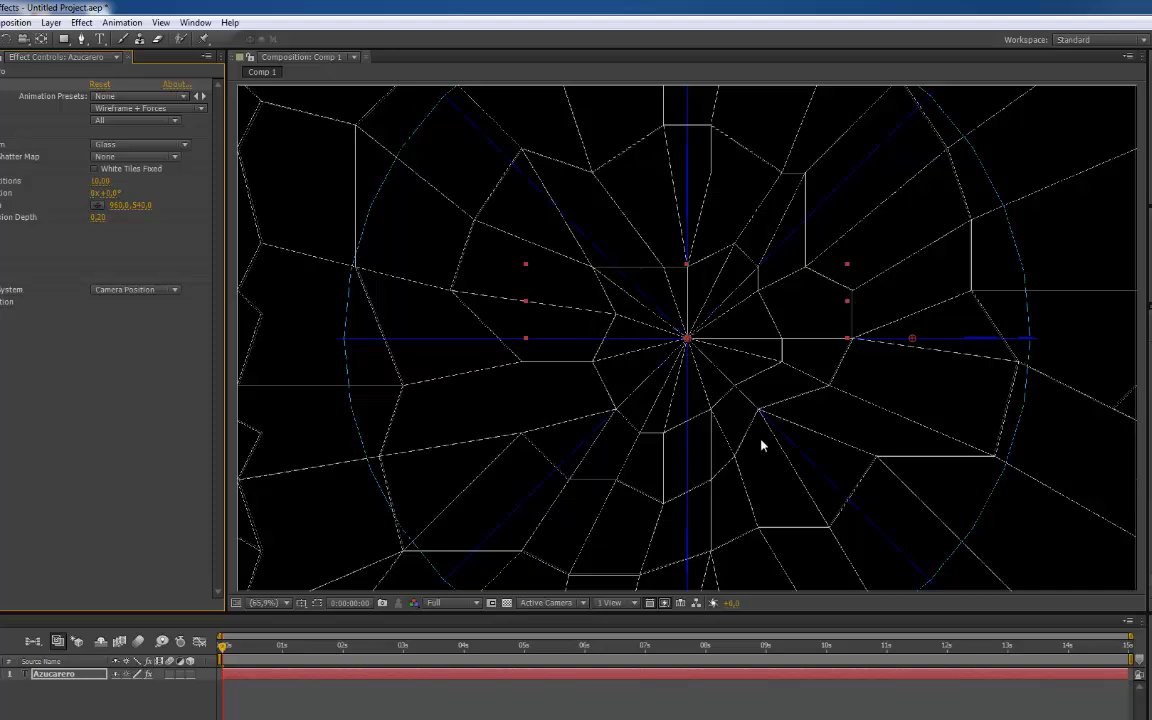
click(225, 648)
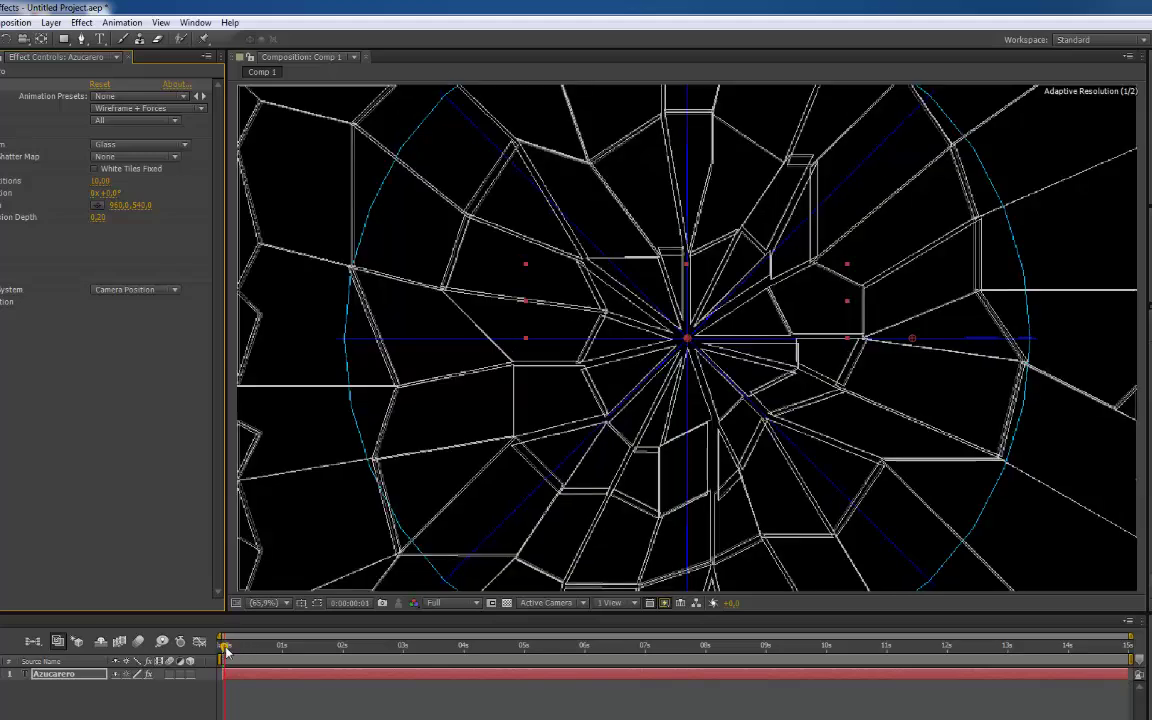
drag(225, 648, 231, 648)
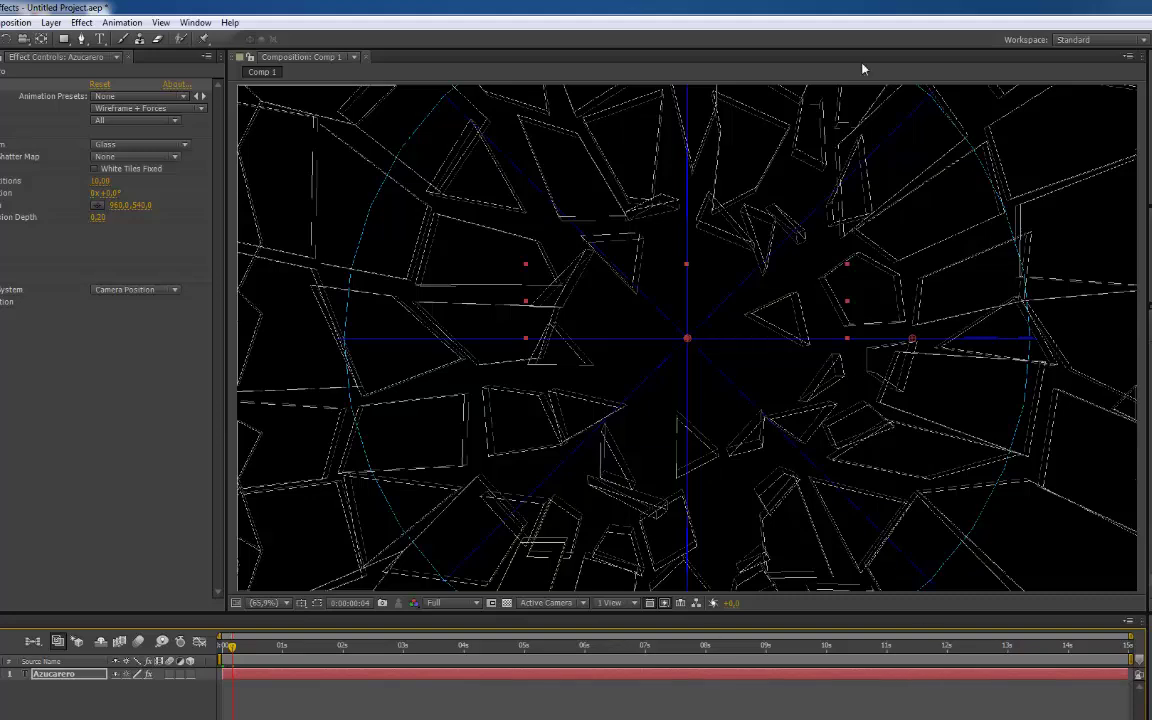
drag(231, 648, 241, 648)
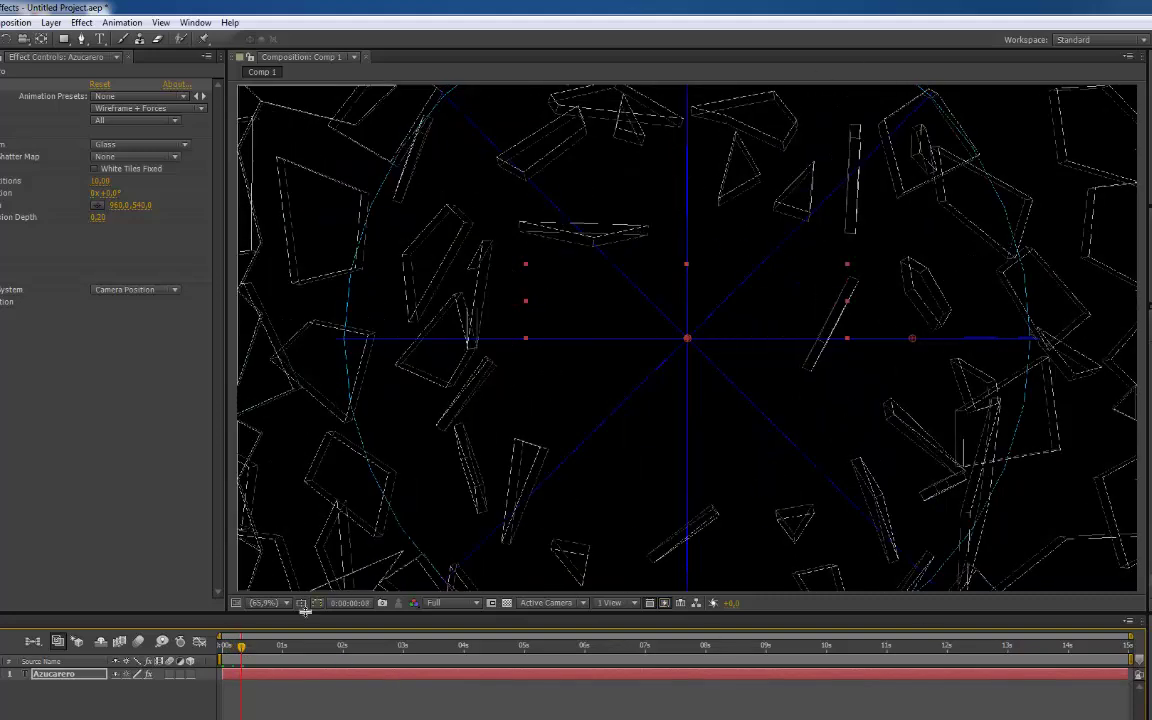
drag(238, 648, 224, 645)
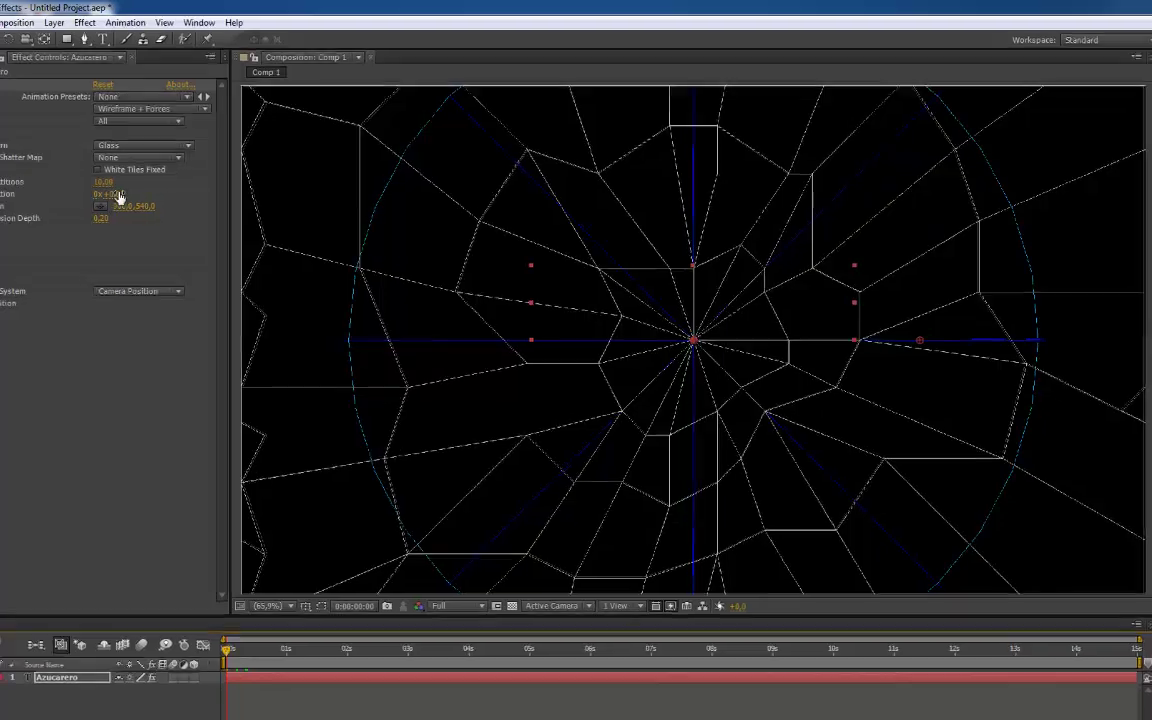
Try the Bricks pattern in the wireframe view and switch the Pattern back to Glass.
click(259, 169)
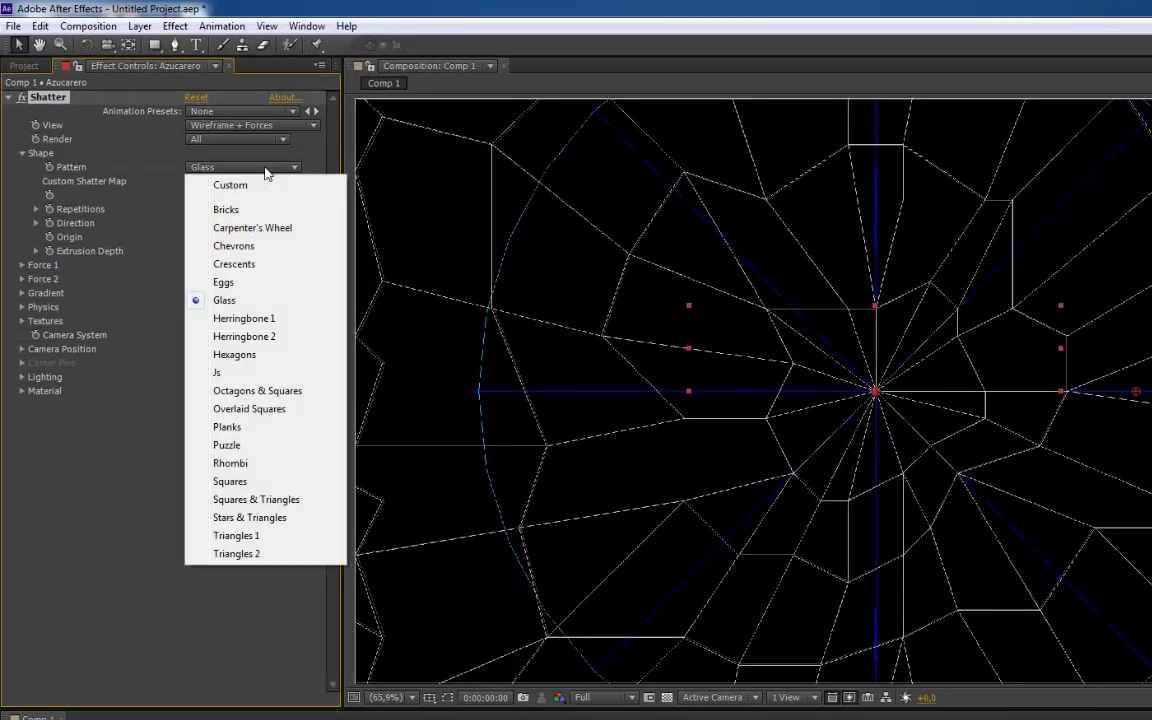
click(248, 212)
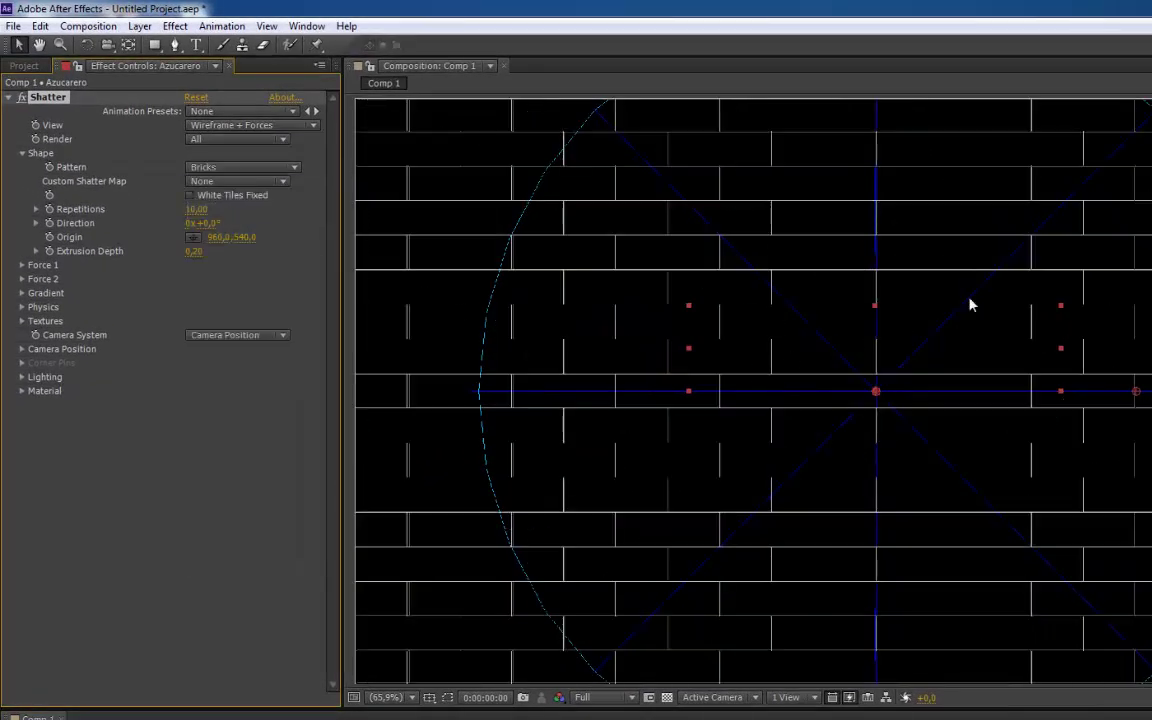
click(281, 168)
click(270, 300)
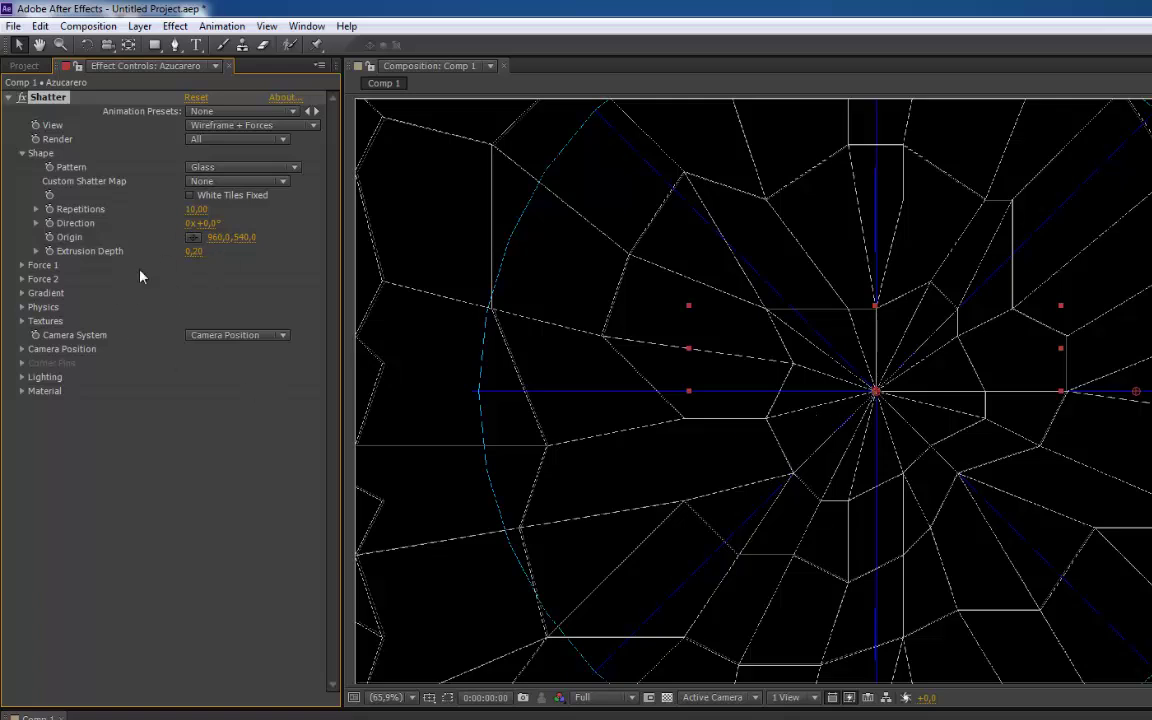
Move the Force 1 Position in the Shatter effect to 728, 465.
click(22, 266)
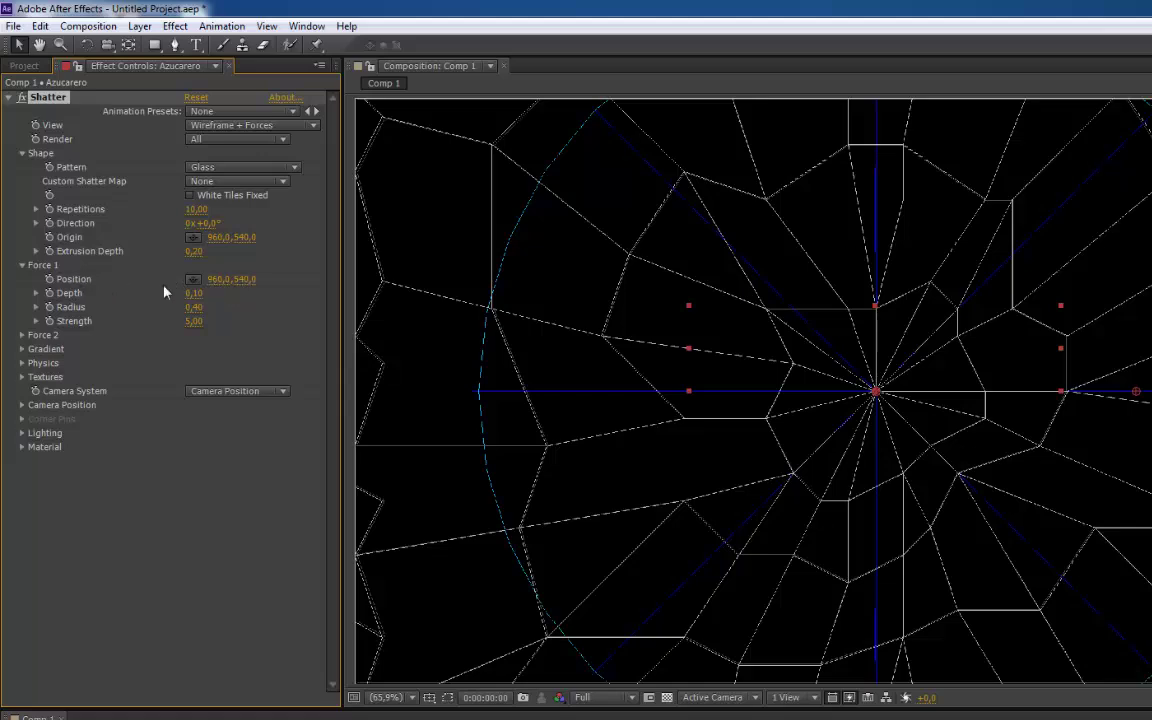
drag(249, 287, 194, 270)
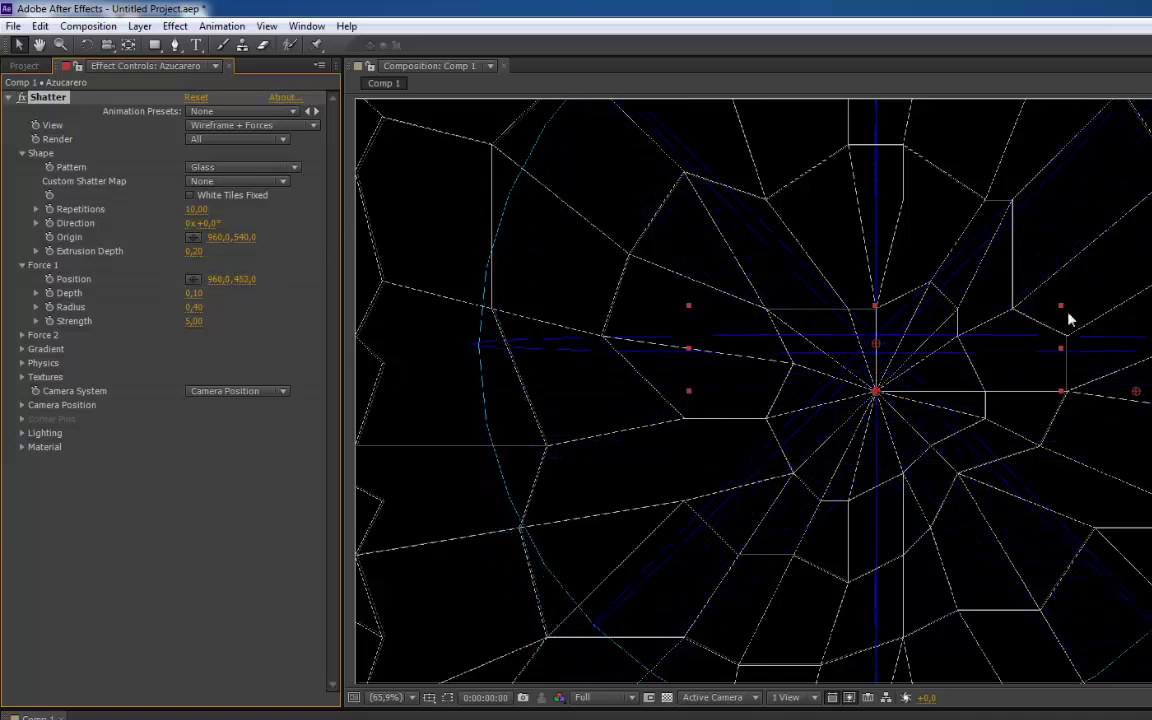
click(385, 718)
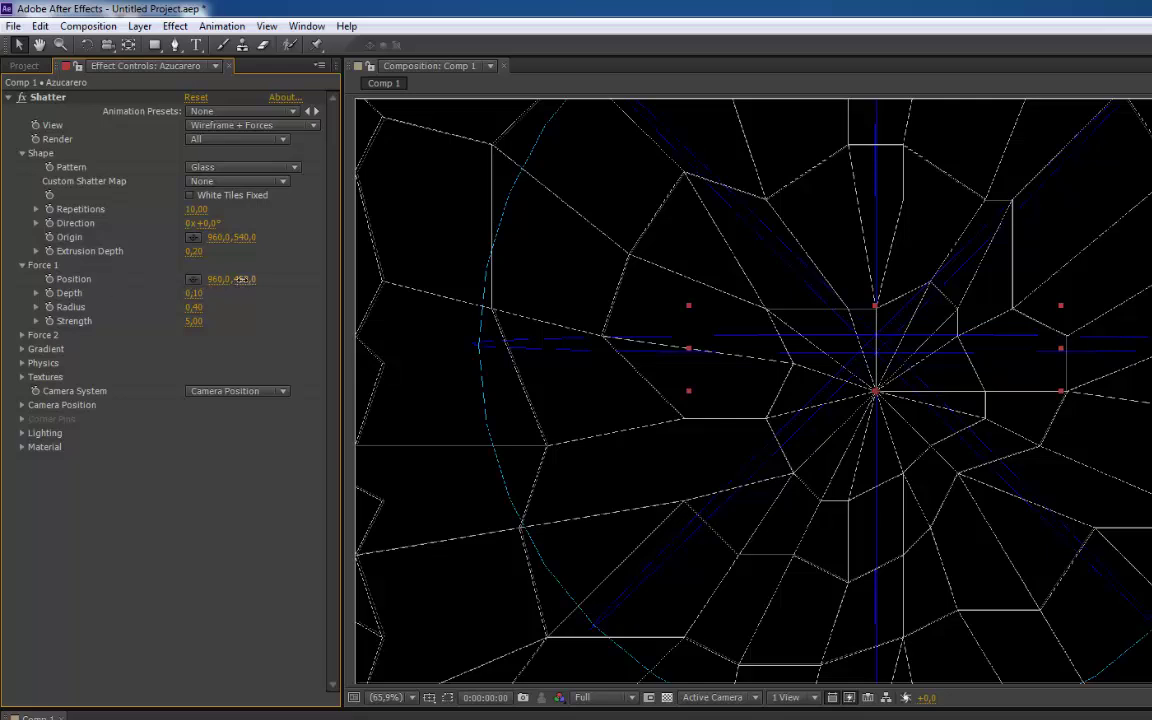
drag(243, 280, 257, 284)
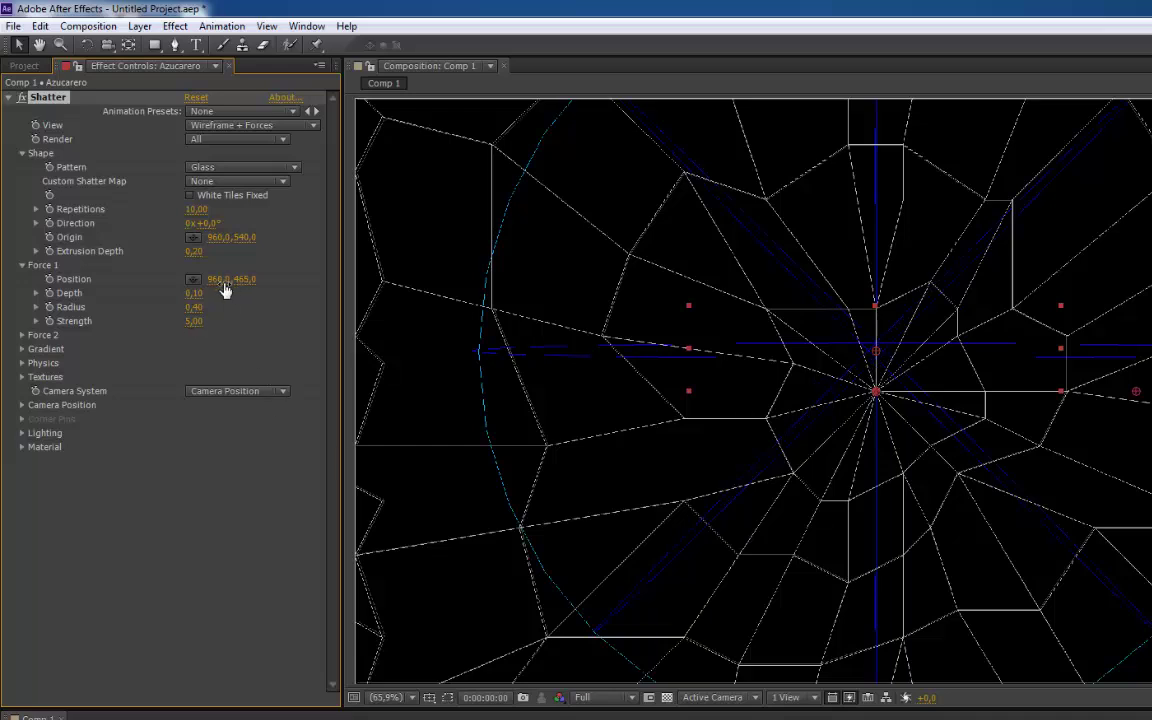
drag(224, 289, 68, 300)
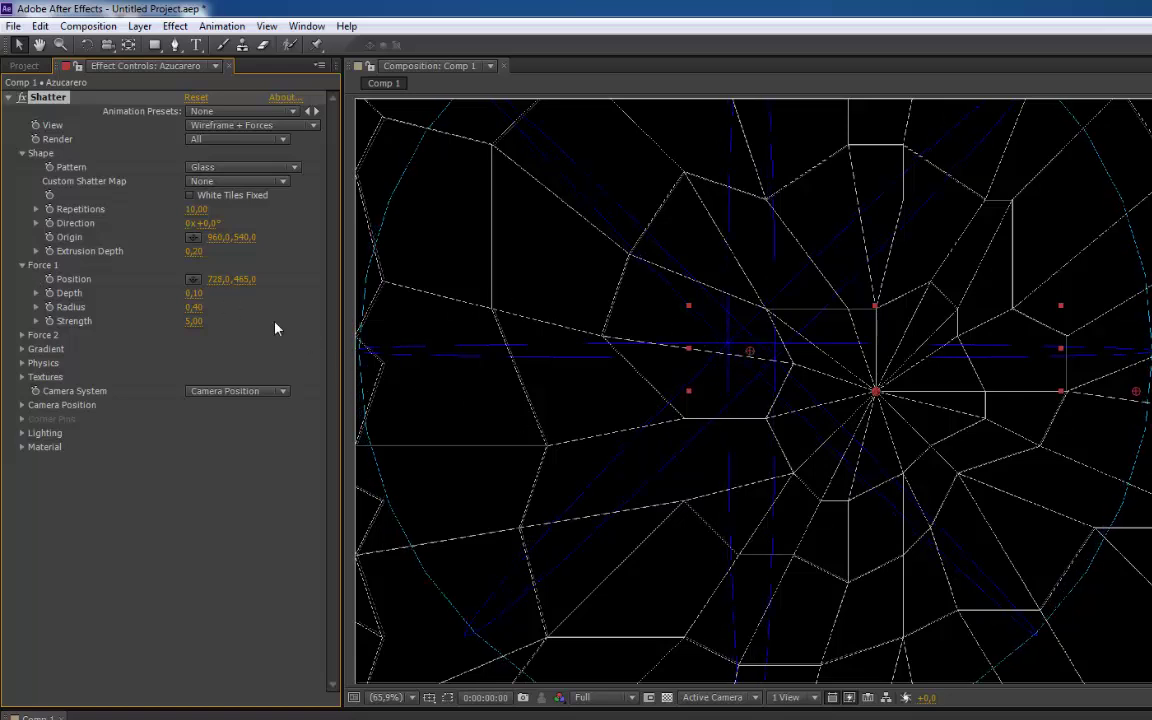
Set the Shatter View to Rendered and preview the first frames of the break from the moved force position.
click(269, 130)
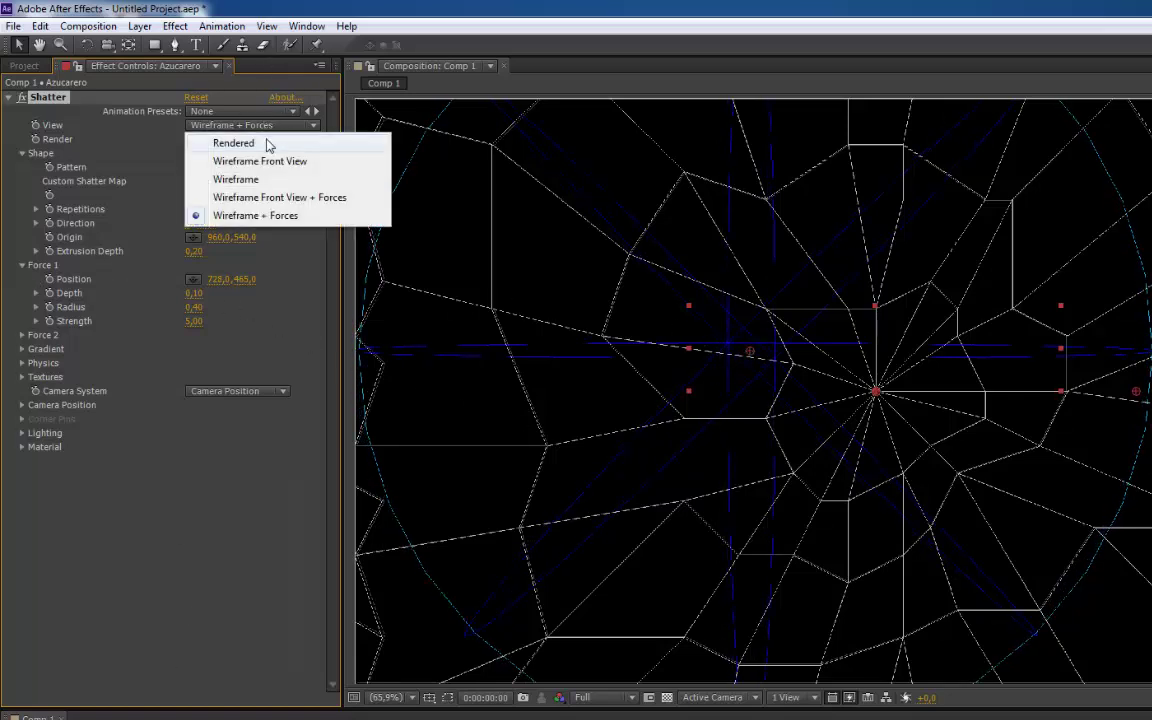
click(268, 144)
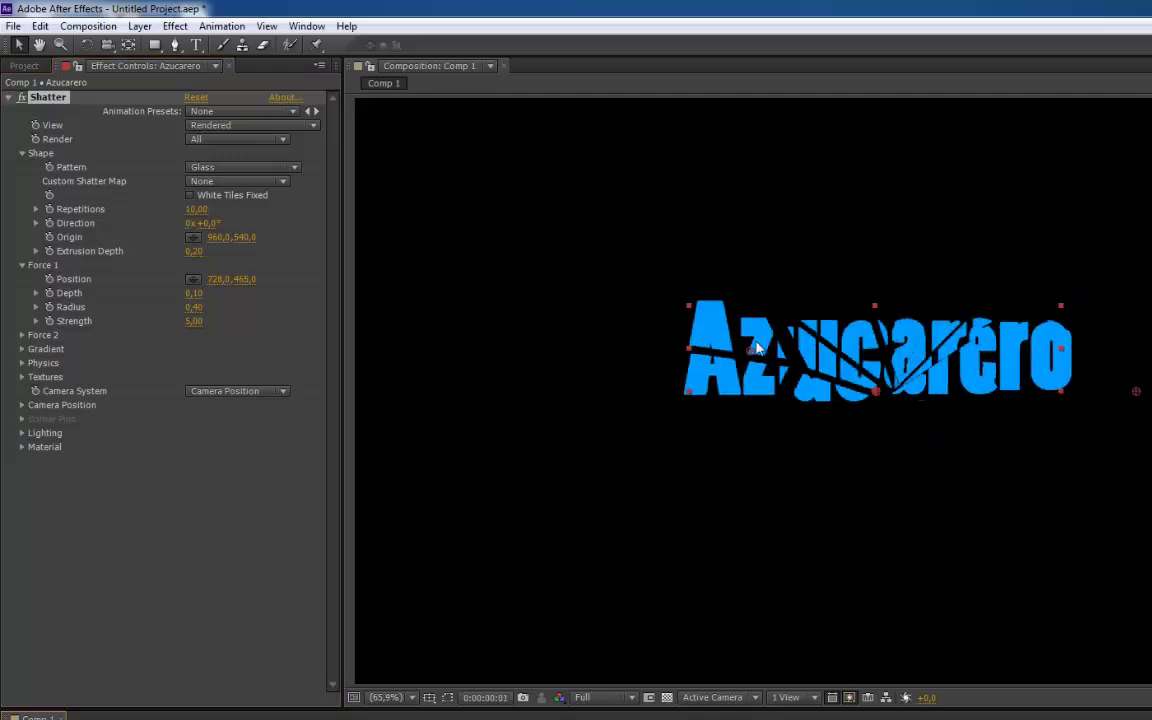
click(240, 520)
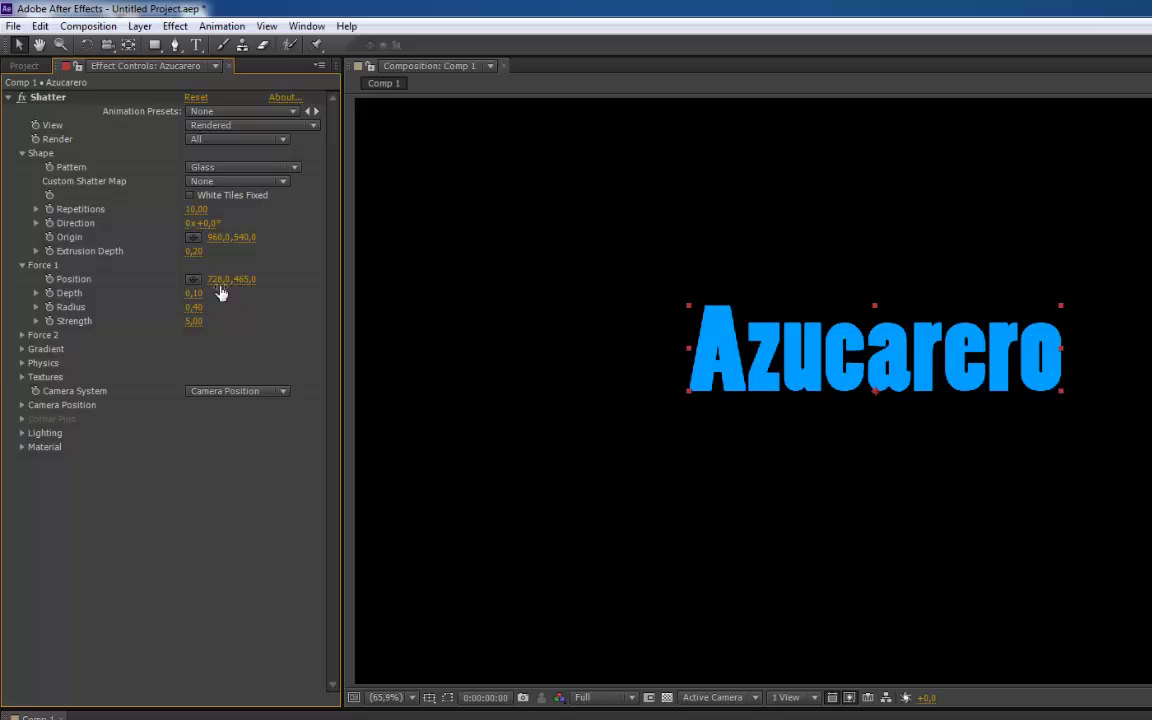
Set the Force 1 Position's X value to 972, preview the shattering over the first frames, and return to the start.
drag(224, 280, 421, 291)
drag(283, 627, 296, 626)
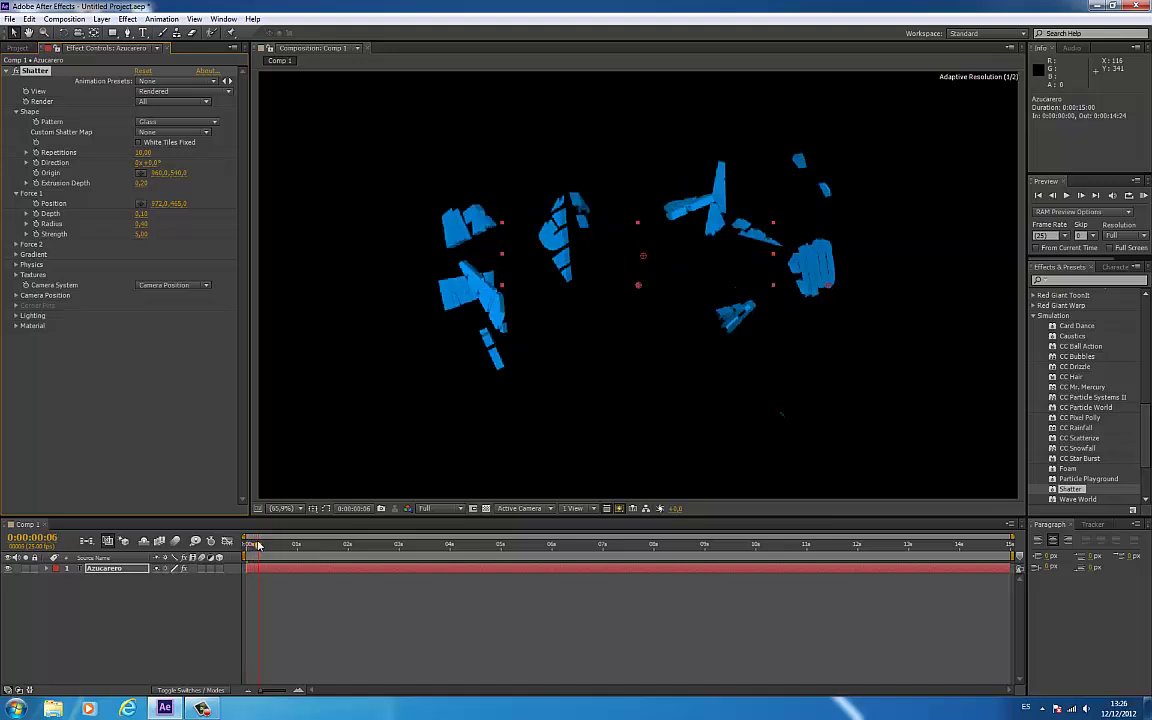
drag(258, 545, 238, 545)
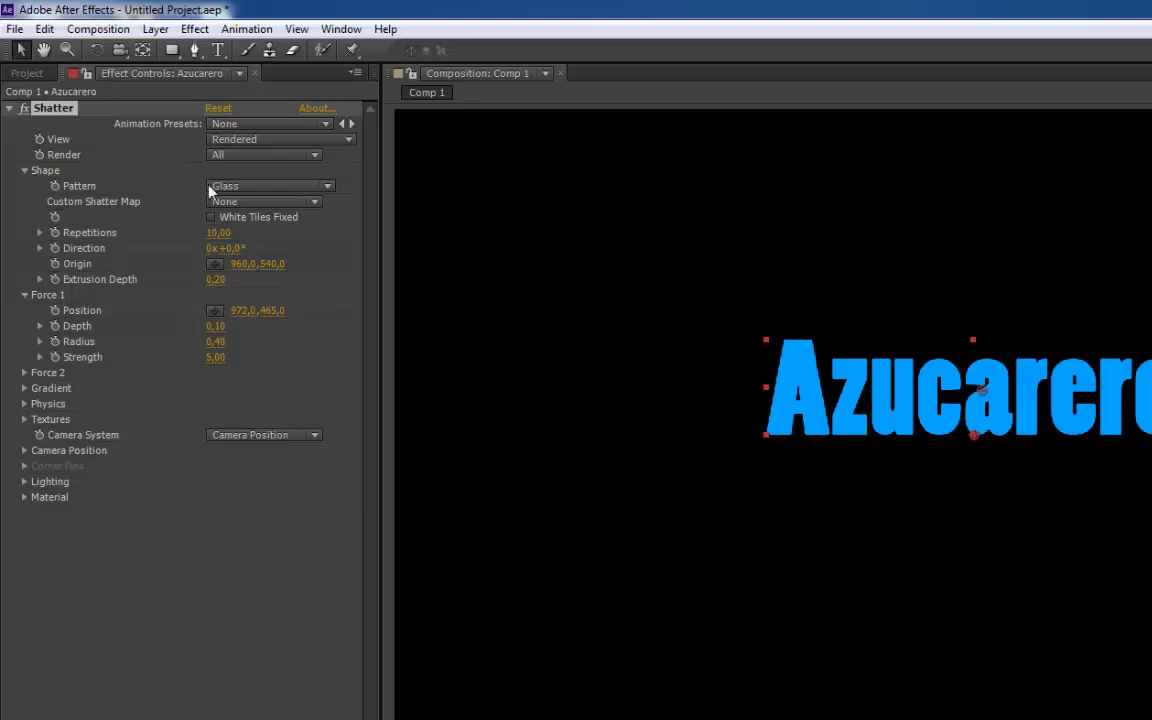
Switch the Shatter View to Wireframe + Forces and reduce the Force 1 Radius to 0.05.
click(273, 143)
click(265, 239)
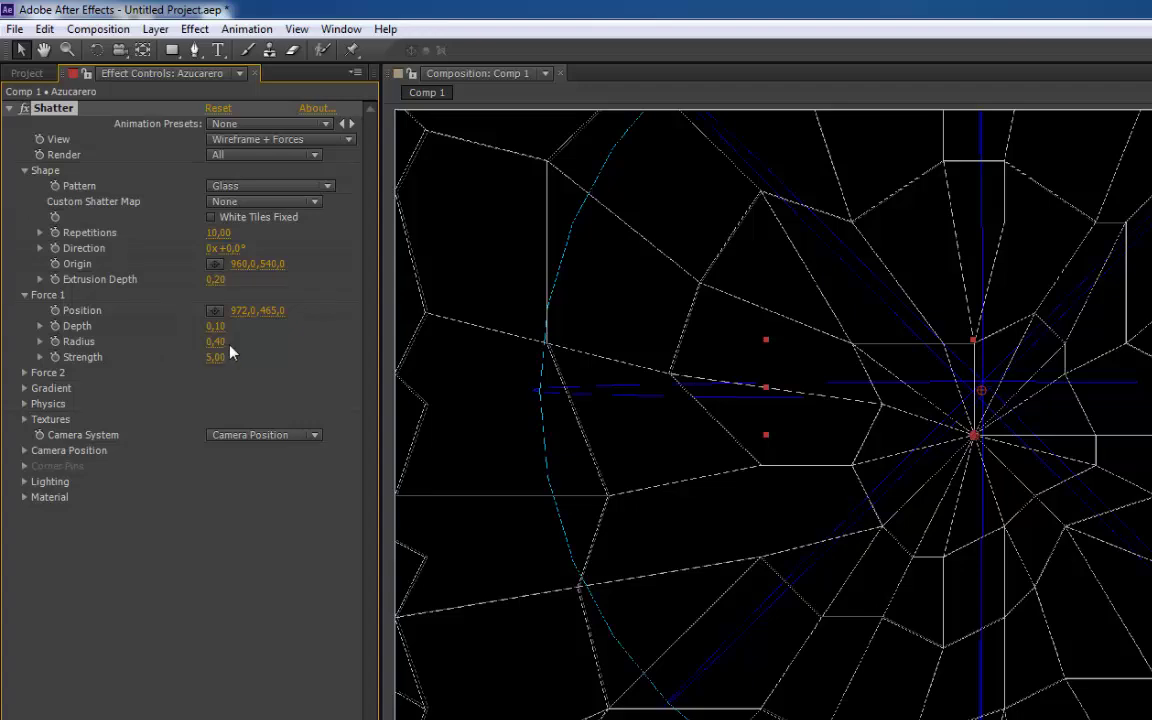
drag(218, 342, 227, 381)
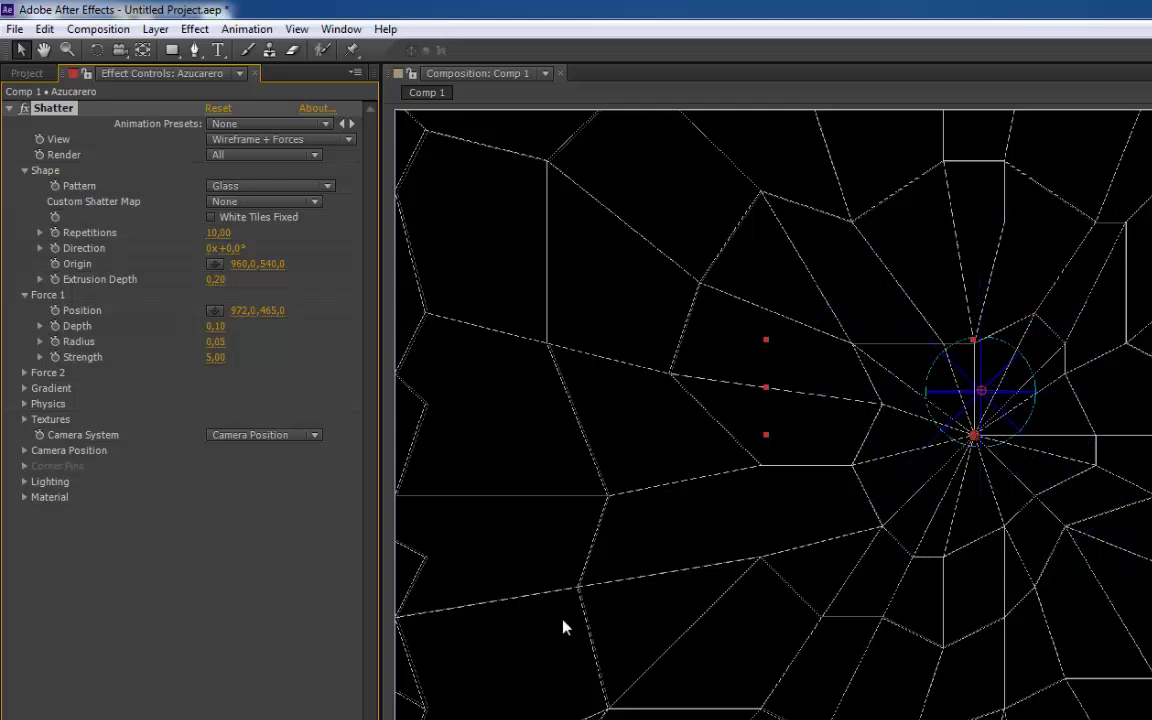
Return the Shatter View to Rendered and check the text across the first second of the timeline.
click(262, 140)
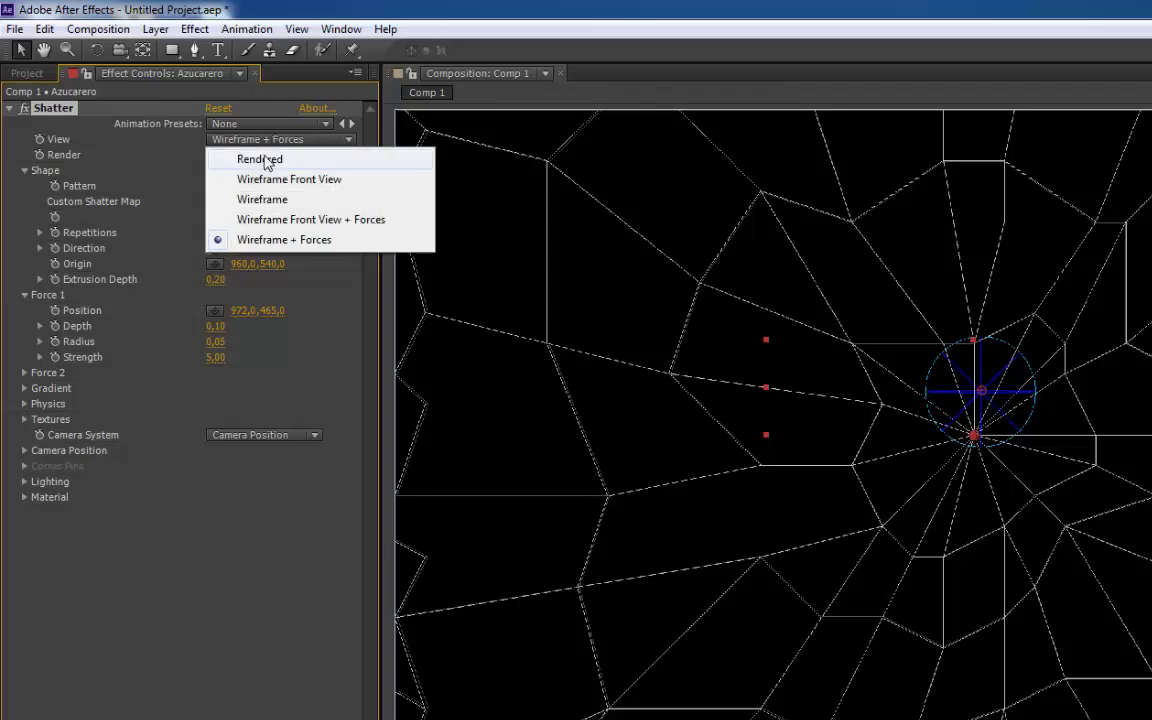
click(260, 159)
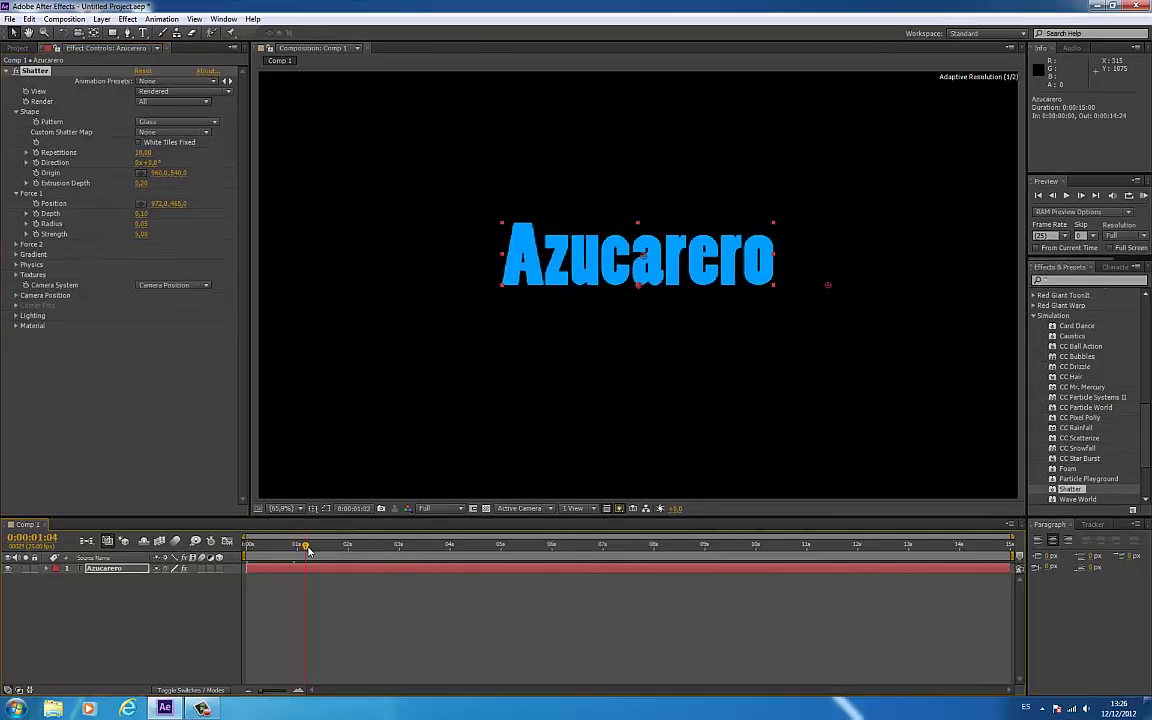
drag(308, 549, 276, 553)
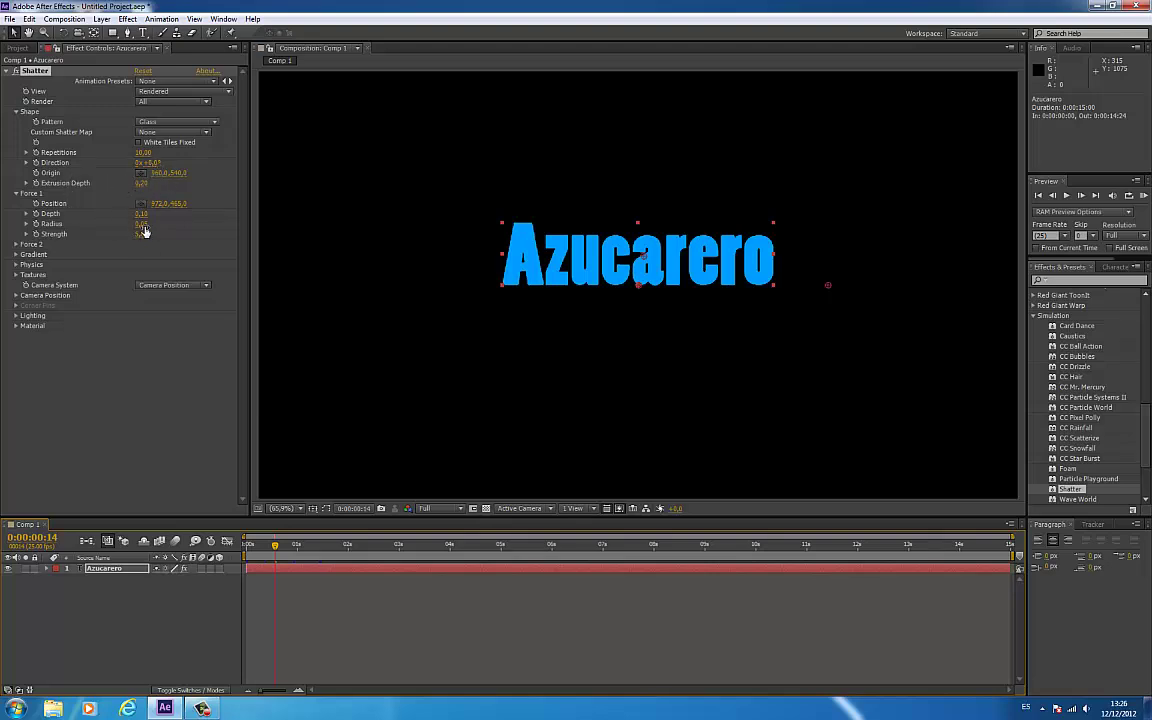
Set the Force 1 Radius to 0.10 and preview the shattering from the start of the composition.
mouse_move(141, 224)
mouse_down()
mouse_move(158, 225)
mouse_move(148, 225)
mouse_up()
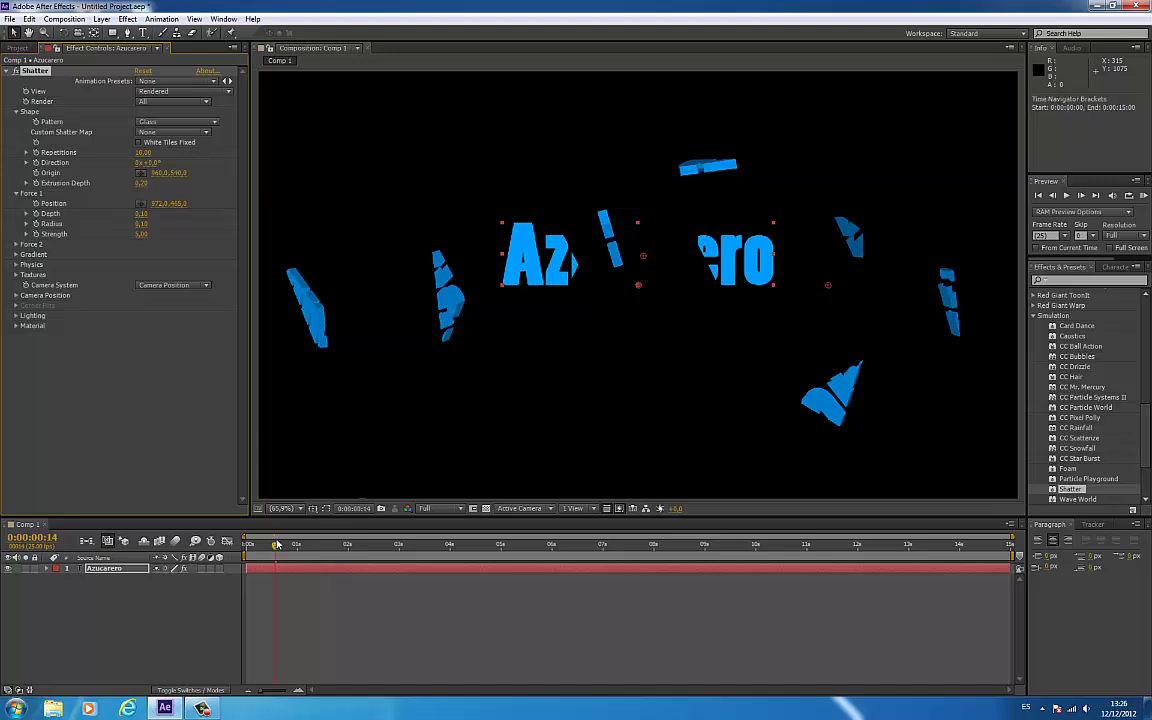
drag(308, 548, 246, 558)
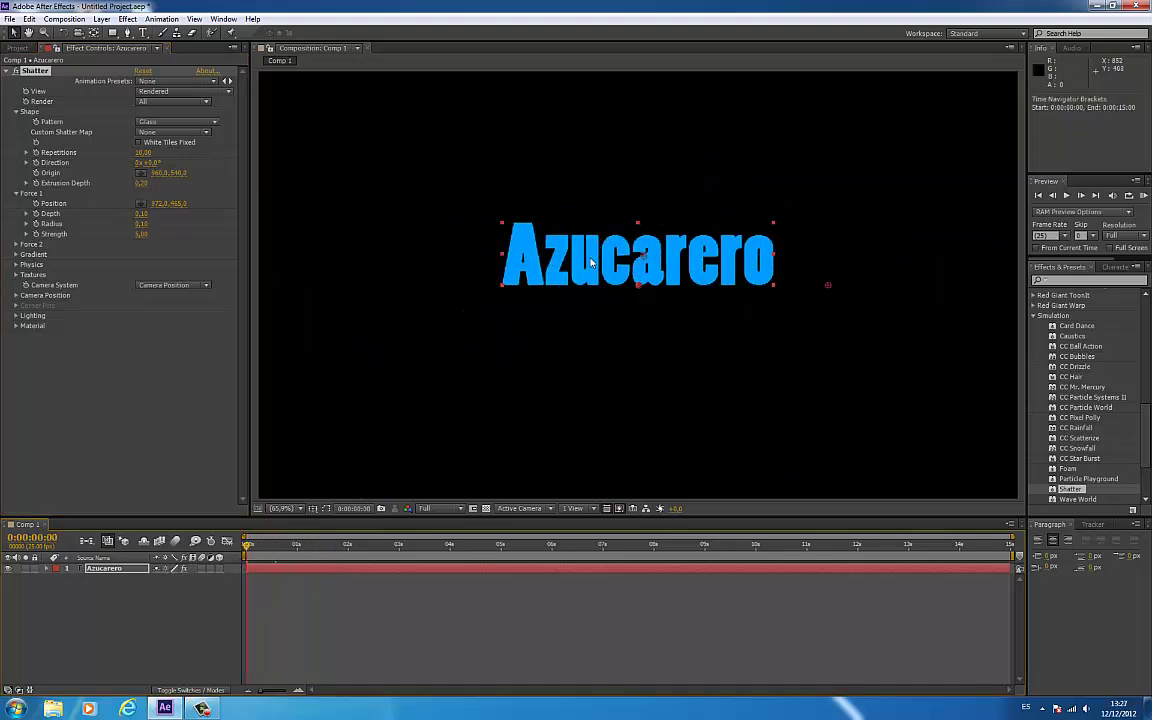
key(space)
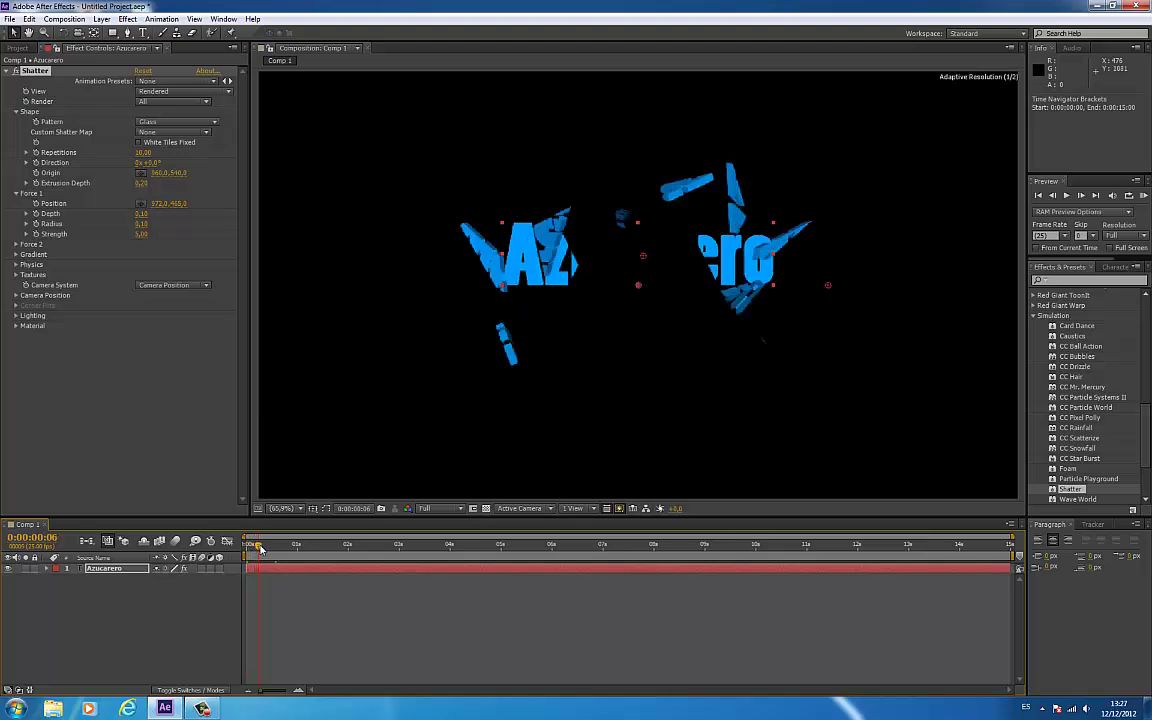
Switch the Shatter View to Wireframe + Forces and enlarge the Force 1 Radius to 0.34.
click(182, 92)
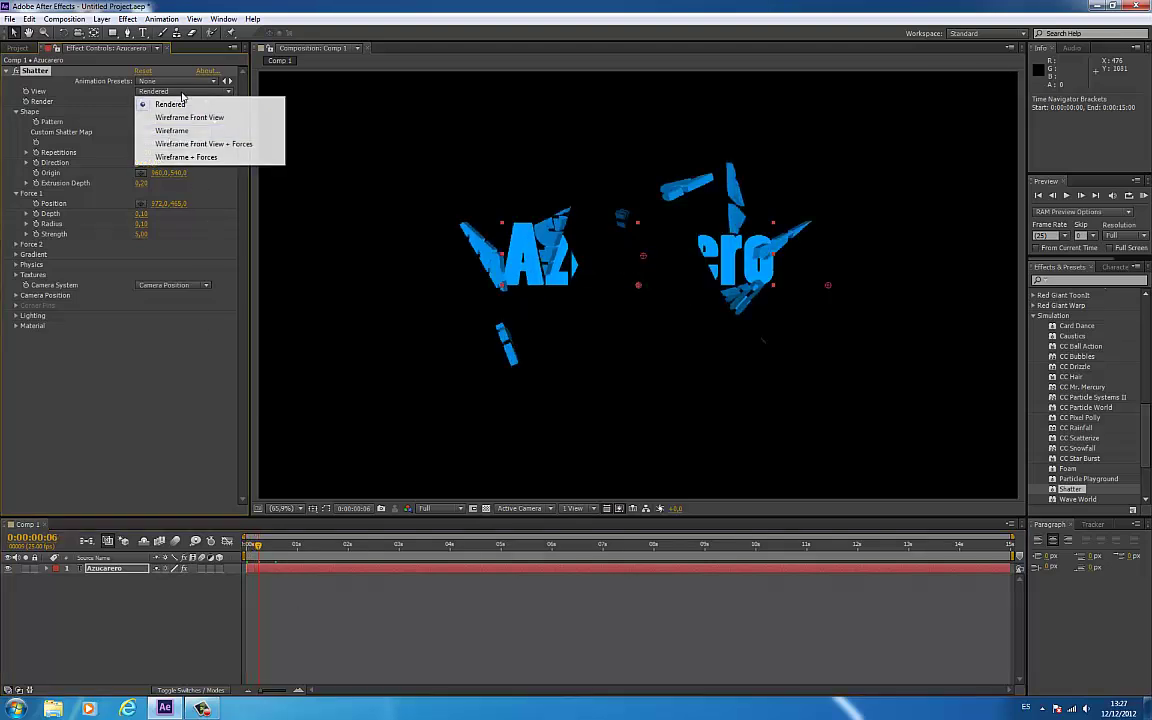
click(170, 162)
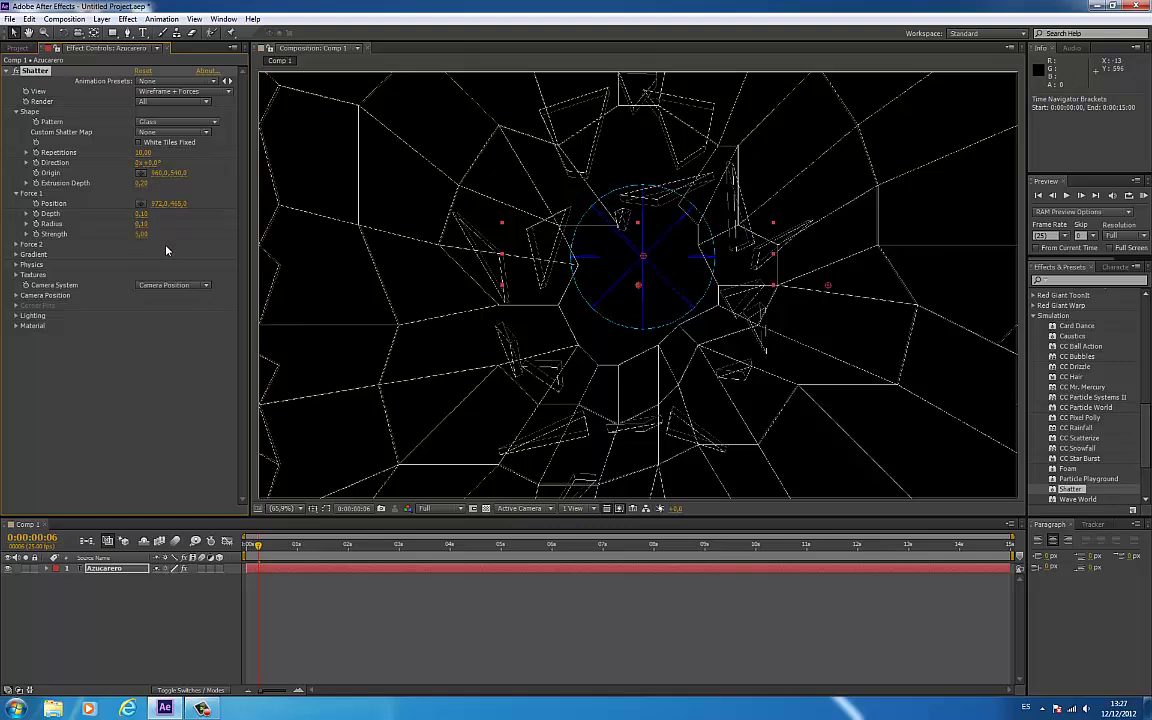
click(144, 222)
text(0,25)
key(Return)
drag(150, 224, 155, 224)
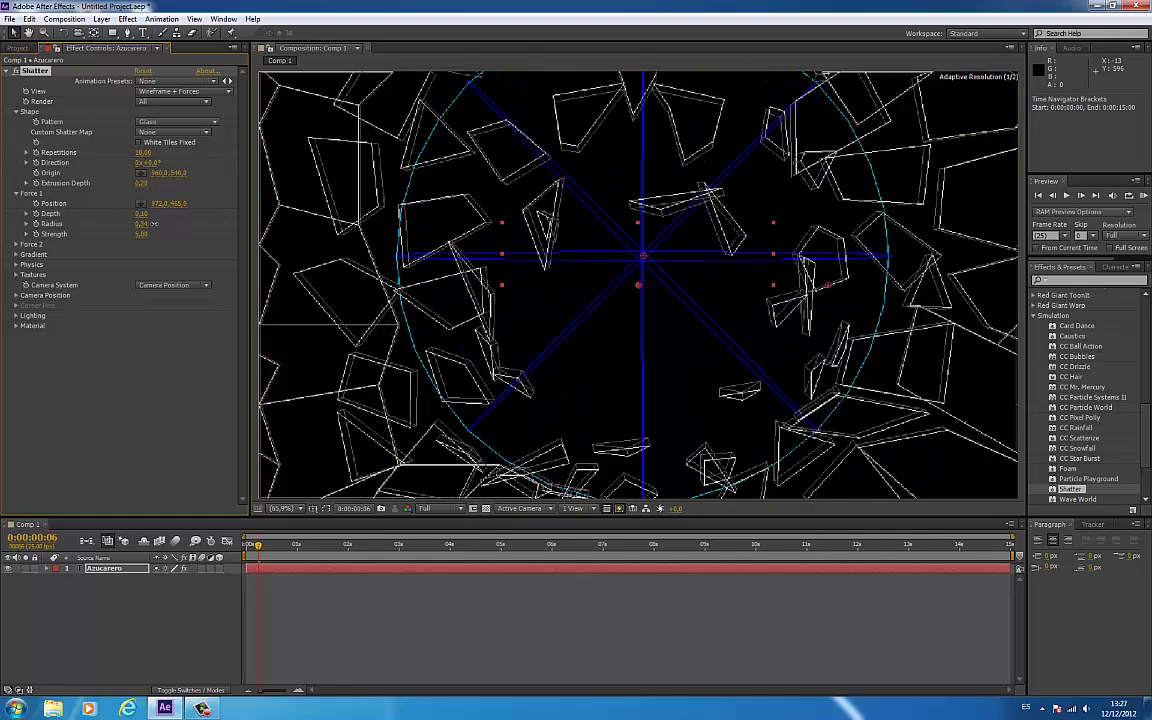
Return the Shatter View to Rendered and preview the shattering from the start of the composition.
click(160, 91)
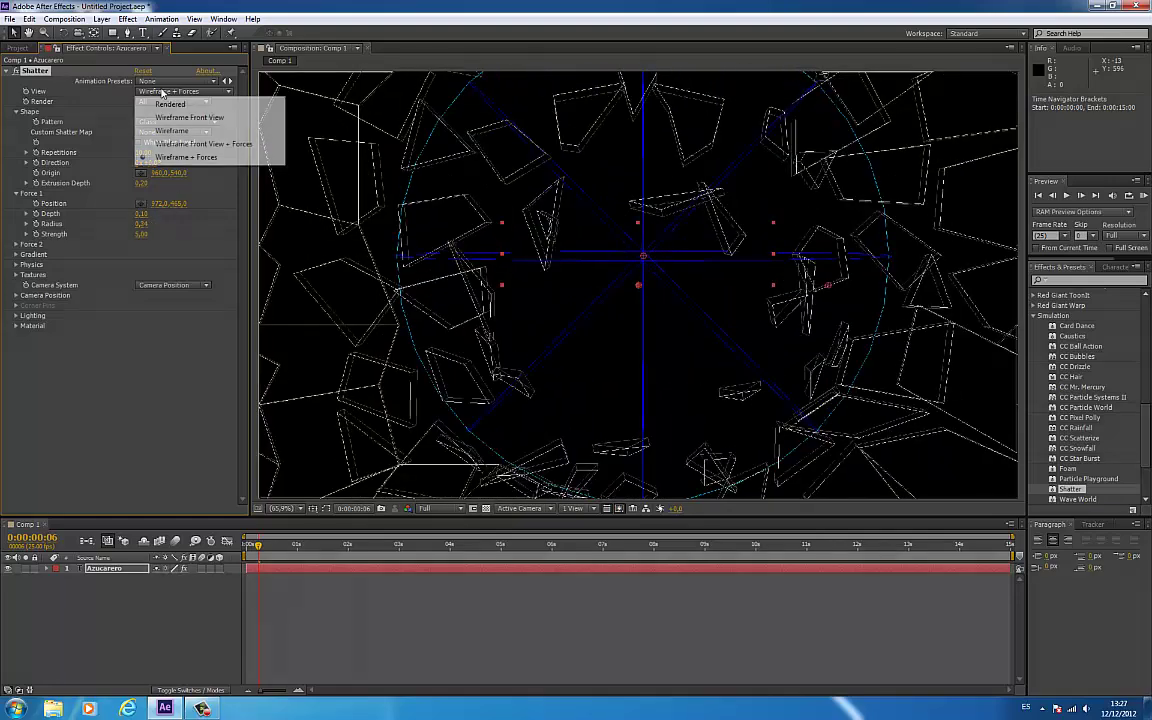
click(167, 104)
drag(287, 544, 247, 546)
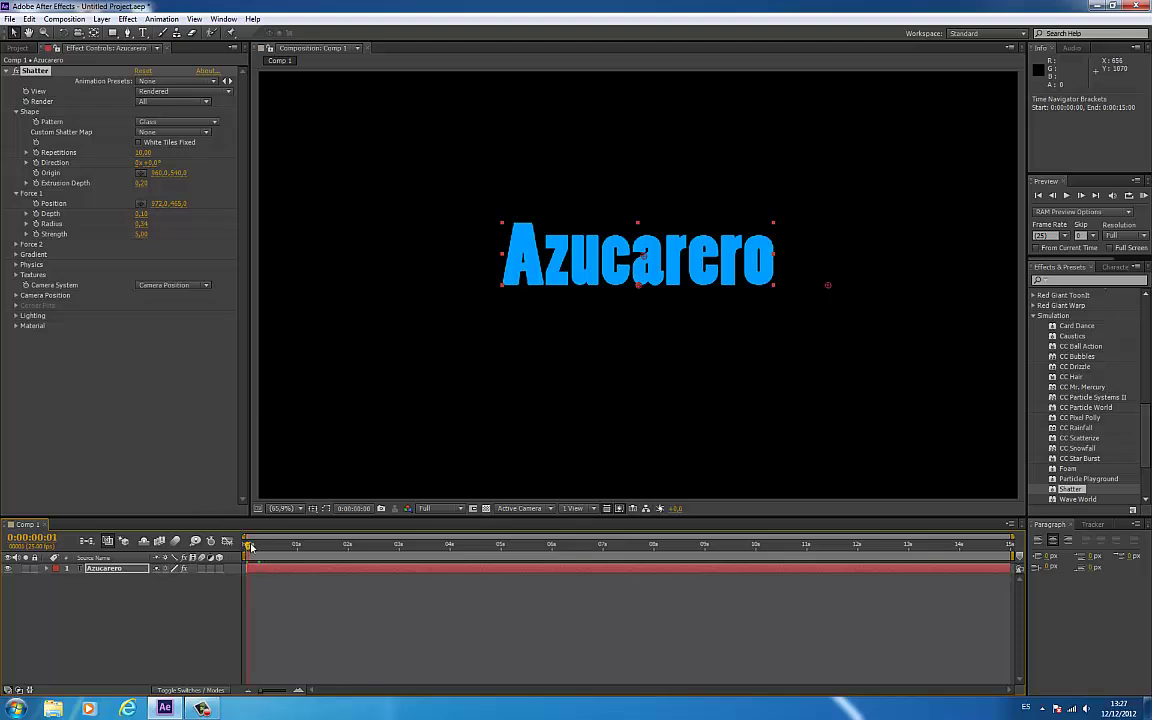
drag(248, 547, 260, 548)
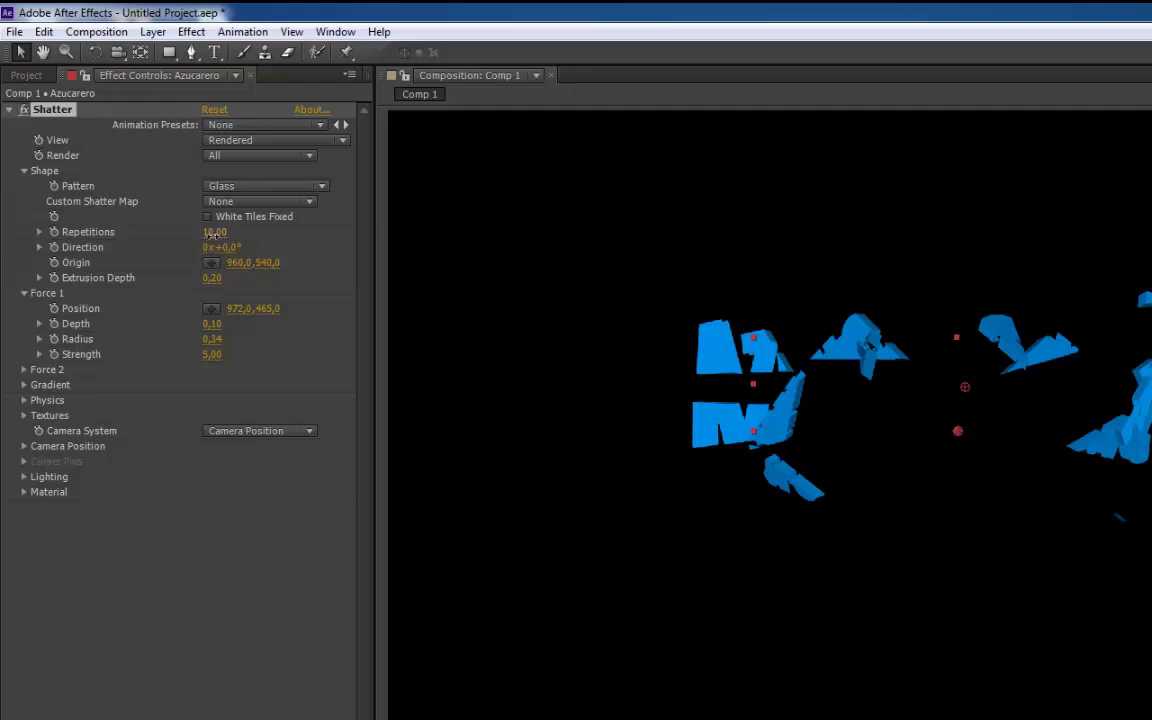
Raise the Shatter pattern's Repetitions to 40.50 and preview the smaller fragments over the first six frames.
drag(214, 233, 505, 252)
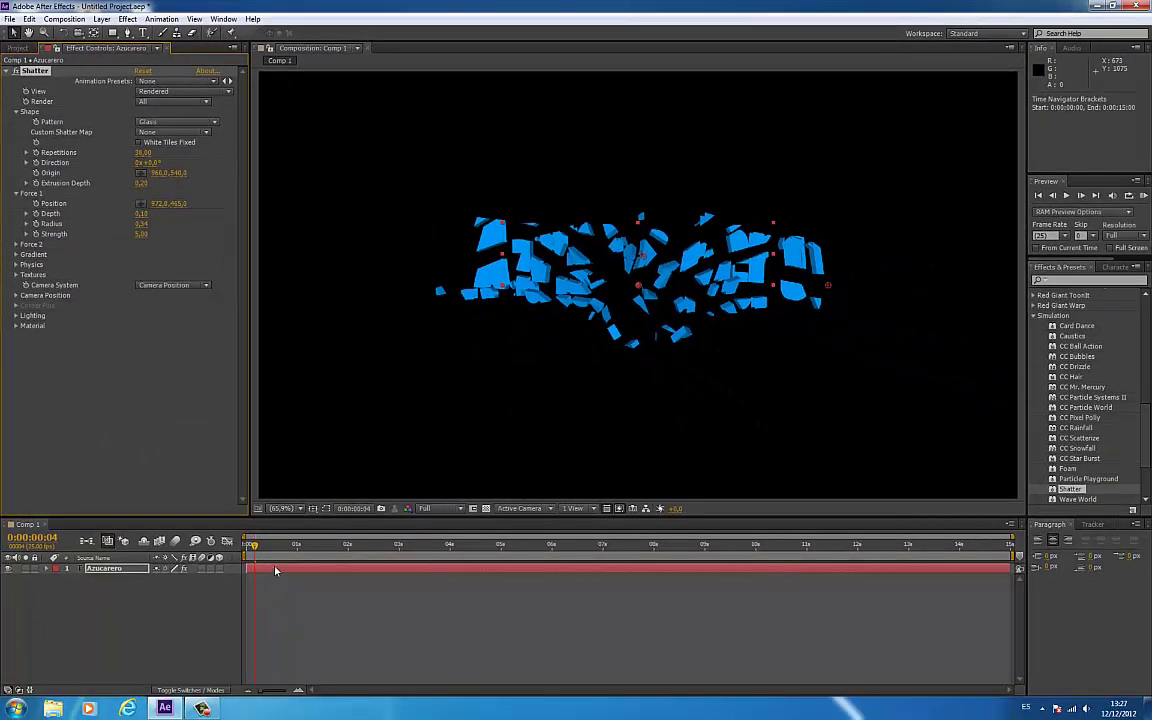
mouse_move(254, 545)
mouse_down()
mouse_move(296, 545)
mouse_move(242, 553)
mouse_move(278, 551)
mouse_move(248, 546)
mouse_up()
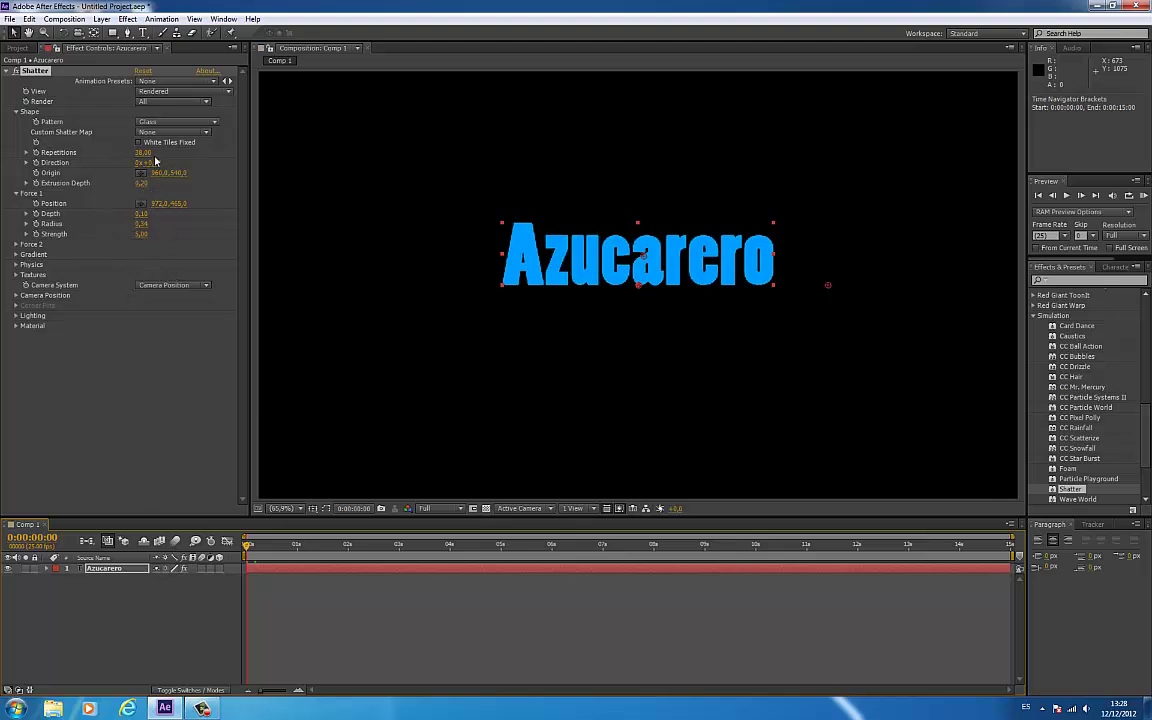
drag(143, 152, 153, 153)
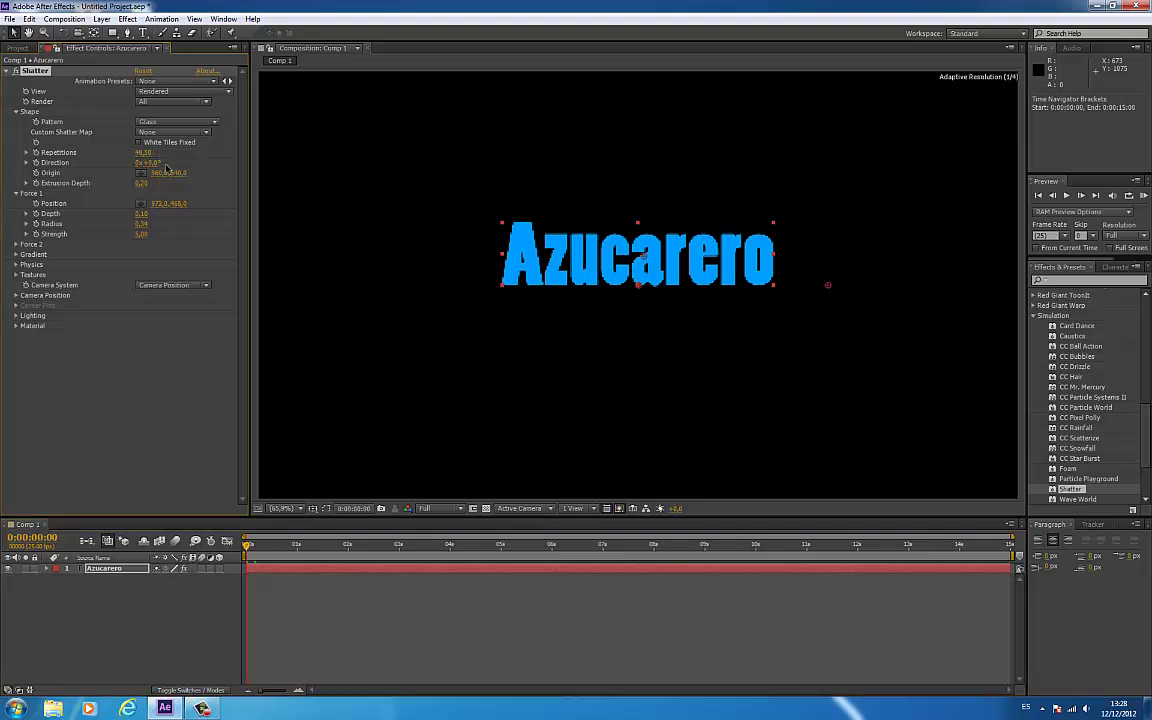
mouse_move(248, 546)
mouse_down()
mouse_move(270, 549)
mouse_move(252, 547)
mouse_up()
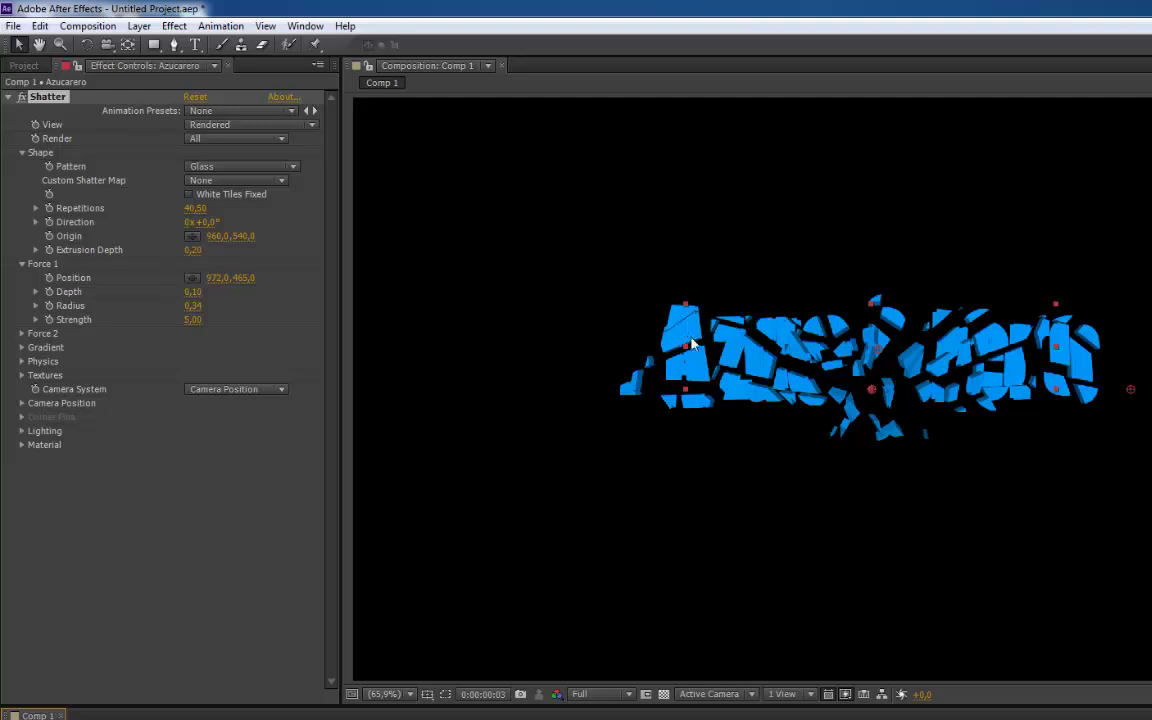
drag(404, 719, 414, 719)
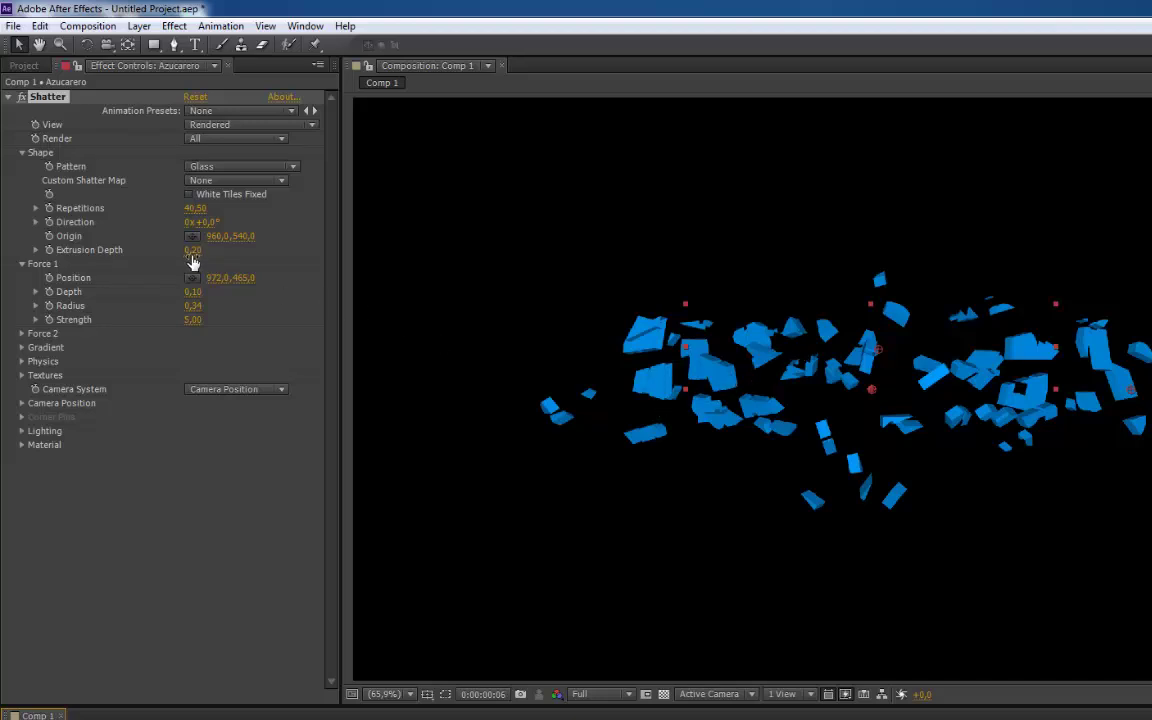
Try a Shatter Extrusion Depth of 1.04, reduce it to 0.05, and preview the thinner fragments over the first frames.
drag(193, 262, 298, 292)
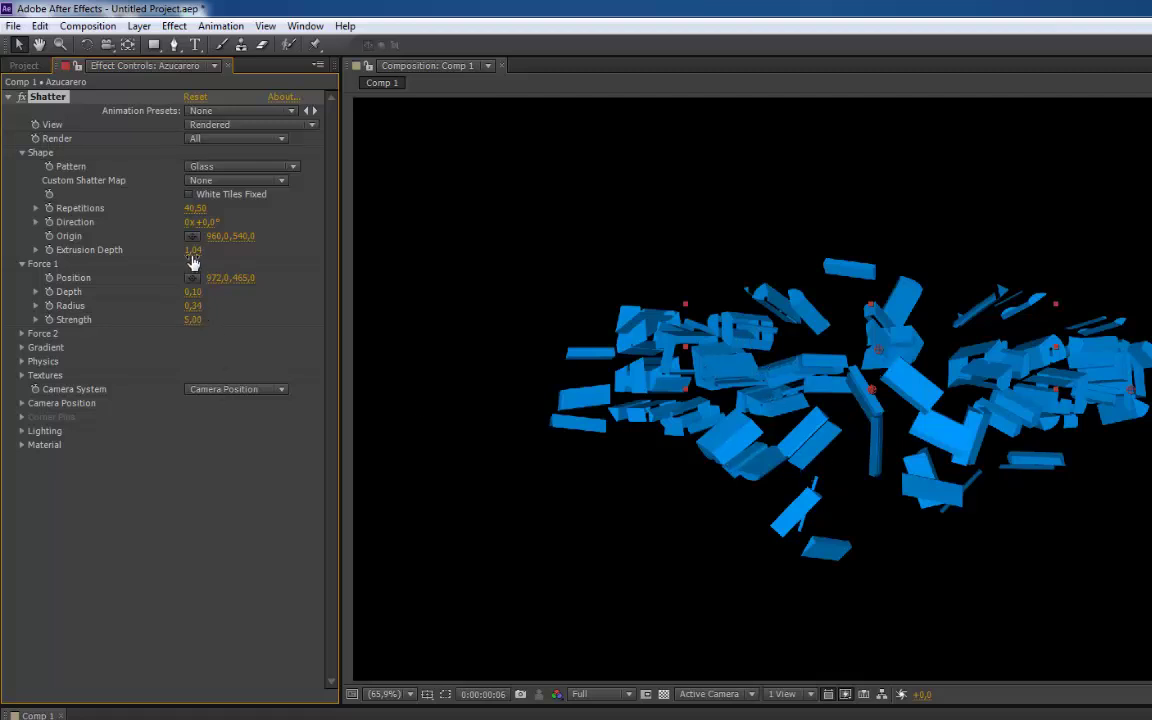
drag(192, 250, 161, 257)
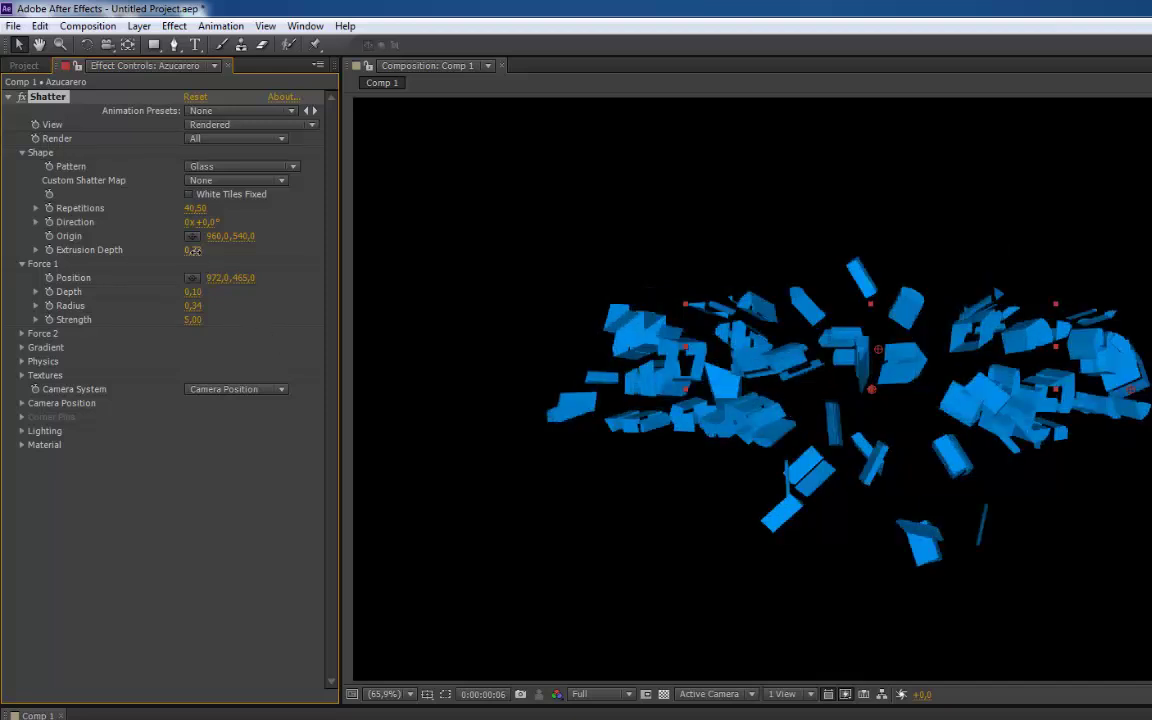
drag(192, 250, 153, 264)
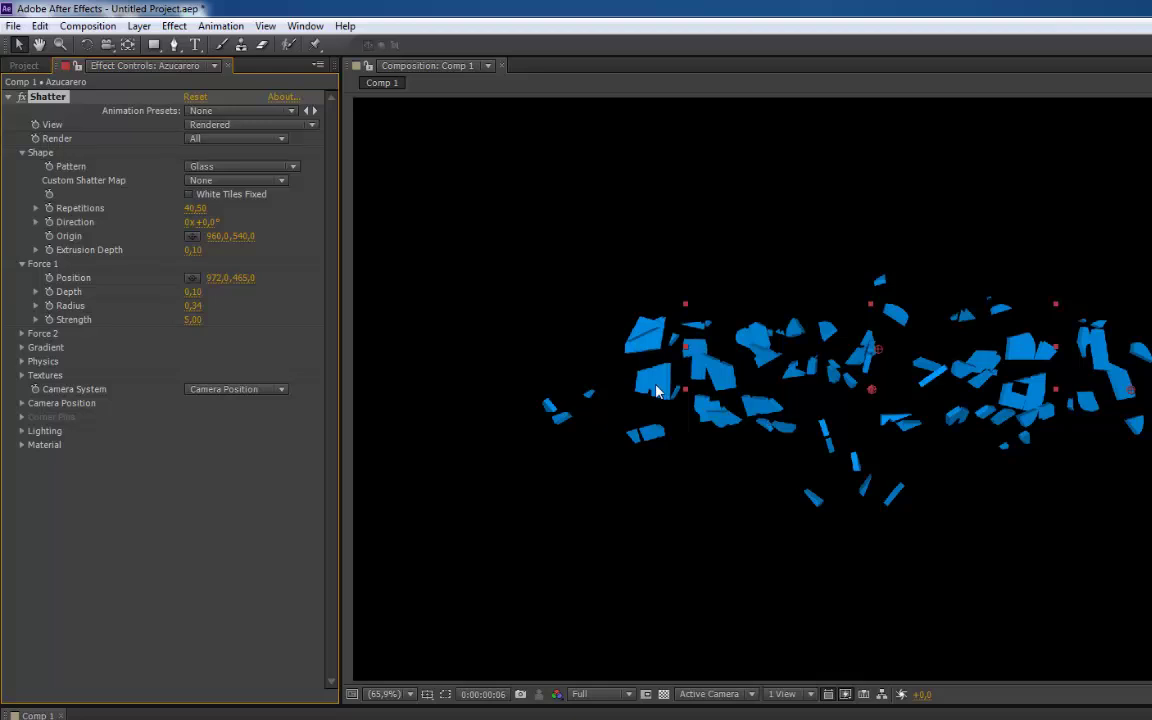
drag(194, 250, 192, 253)
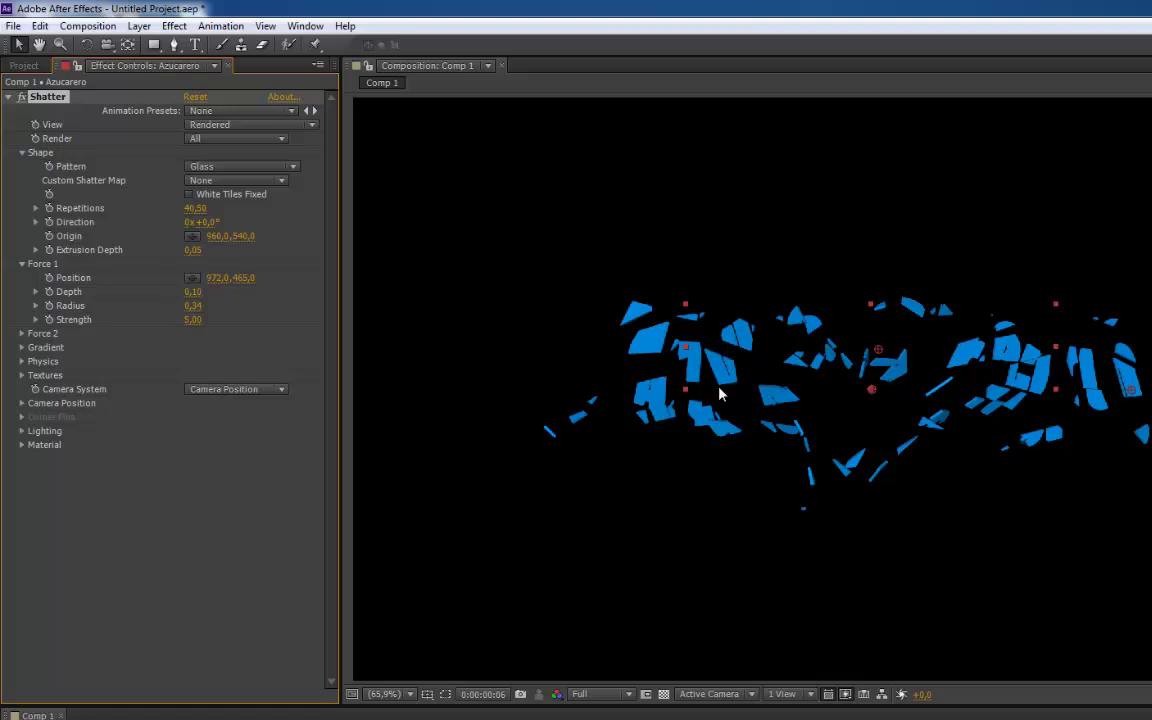
mouse_move(600, 718)
mouse_down()
mouse_move(625, 718)
mouse_move(612, 718)
mouse_up()
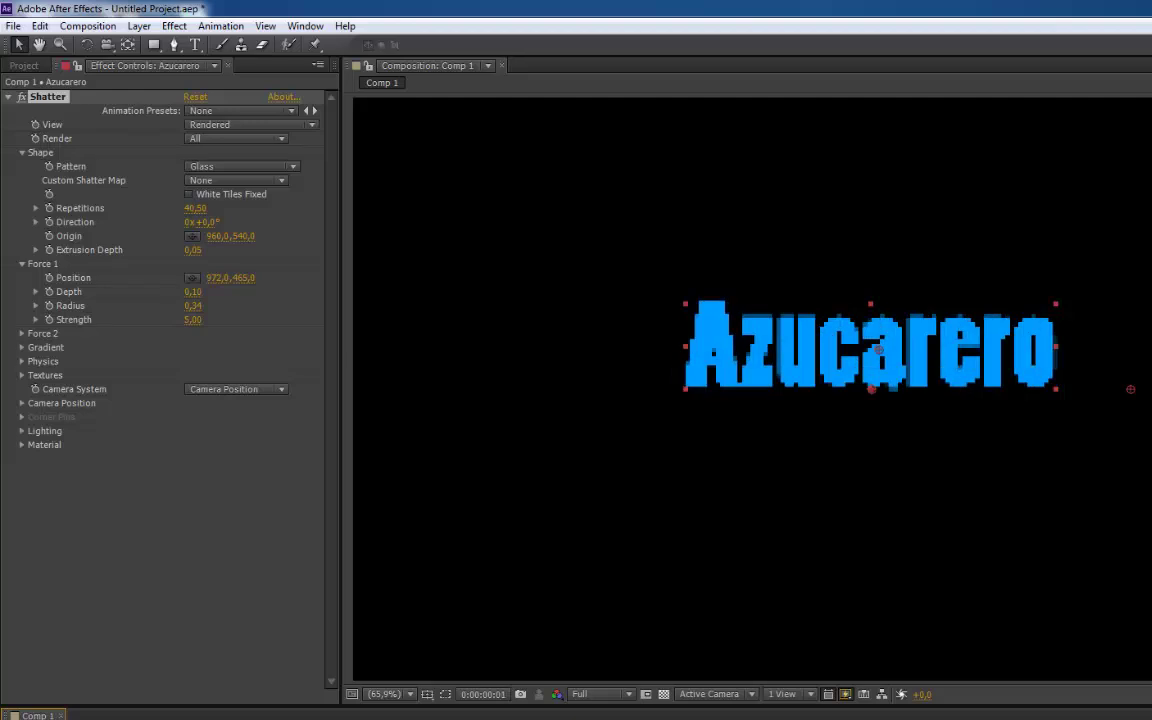
key(space)
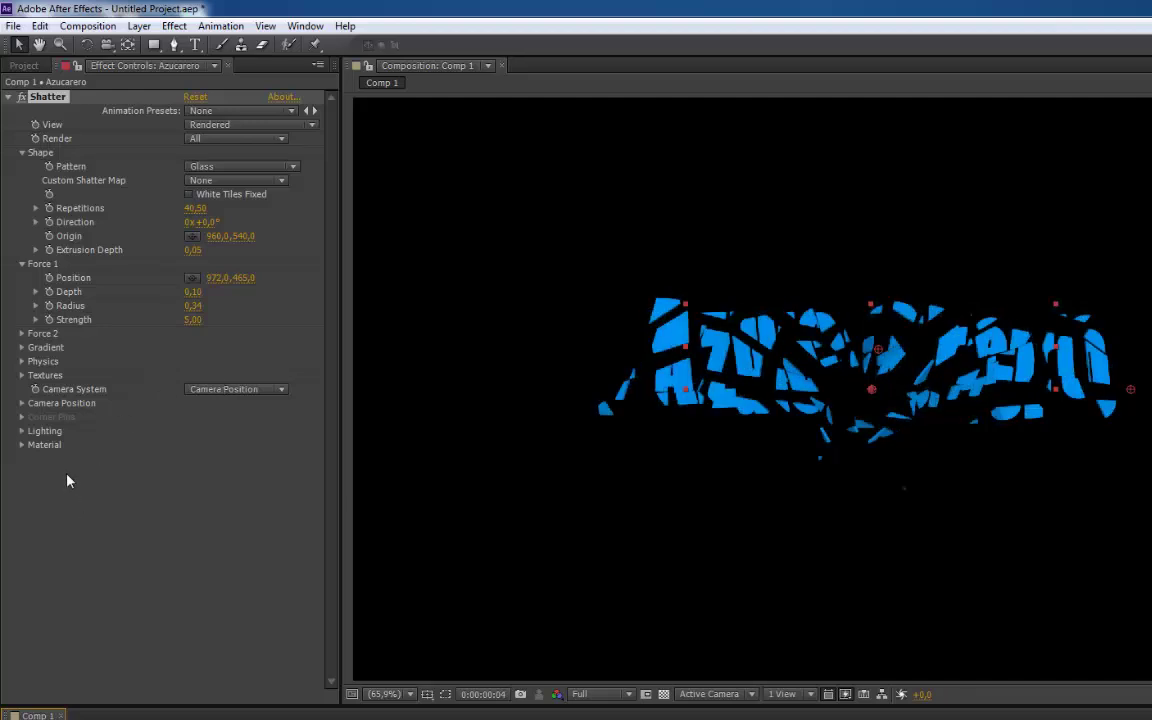
Examine the Gradient, Physics and Textures settings of the Shatter effect.
click(22, 347)
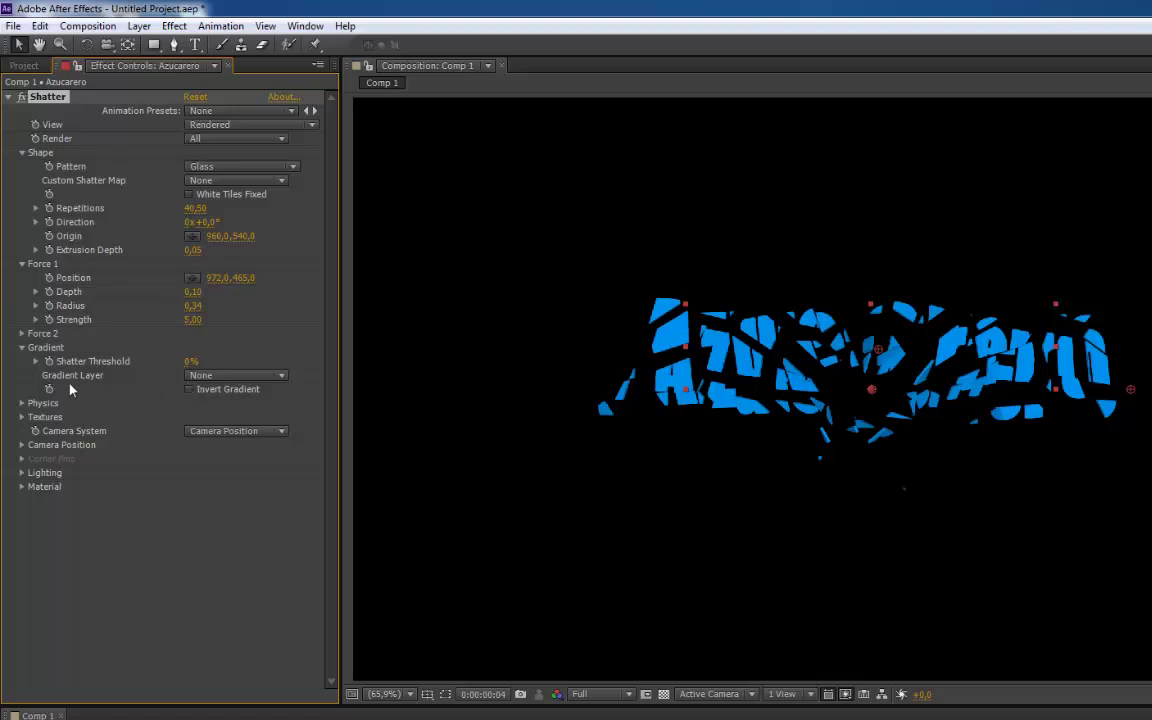
click(22, 347)
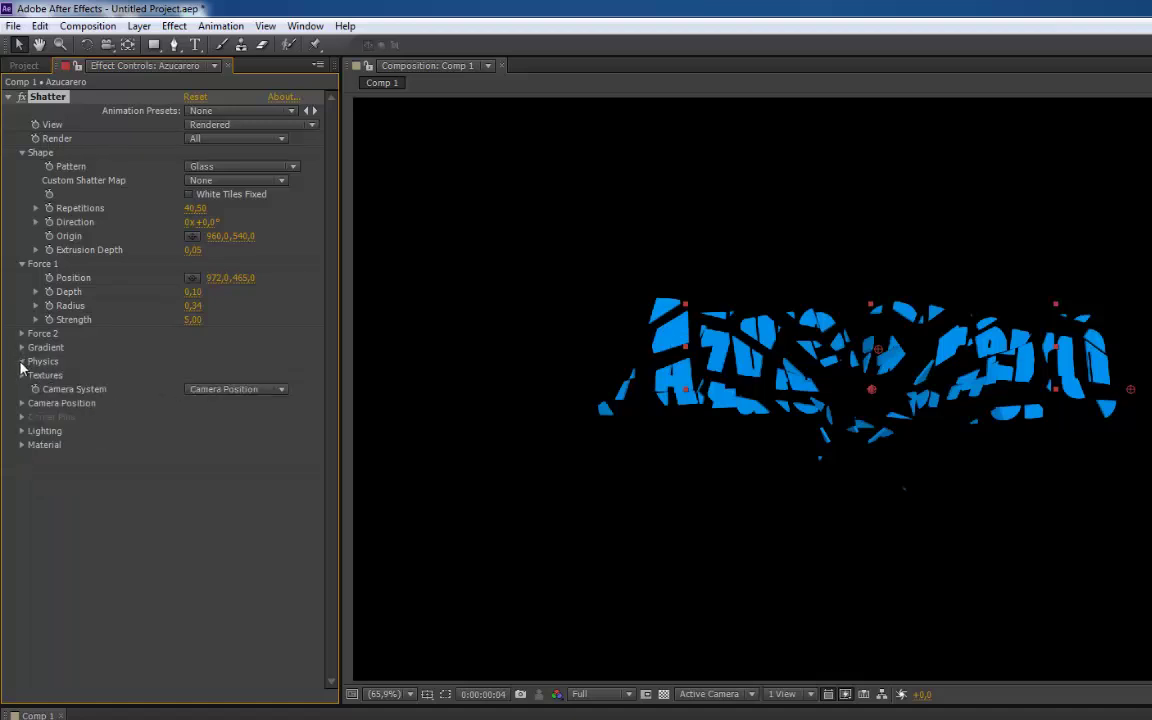
click(22, 361)
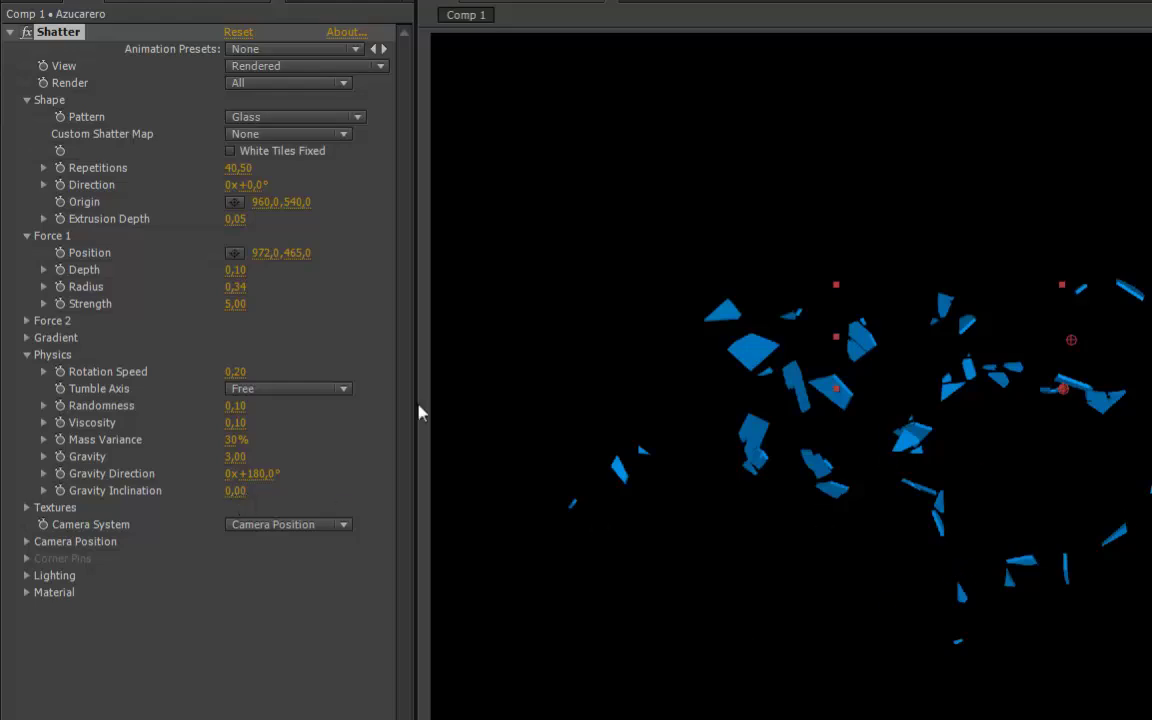
click(26, 508)
click(26, 508)
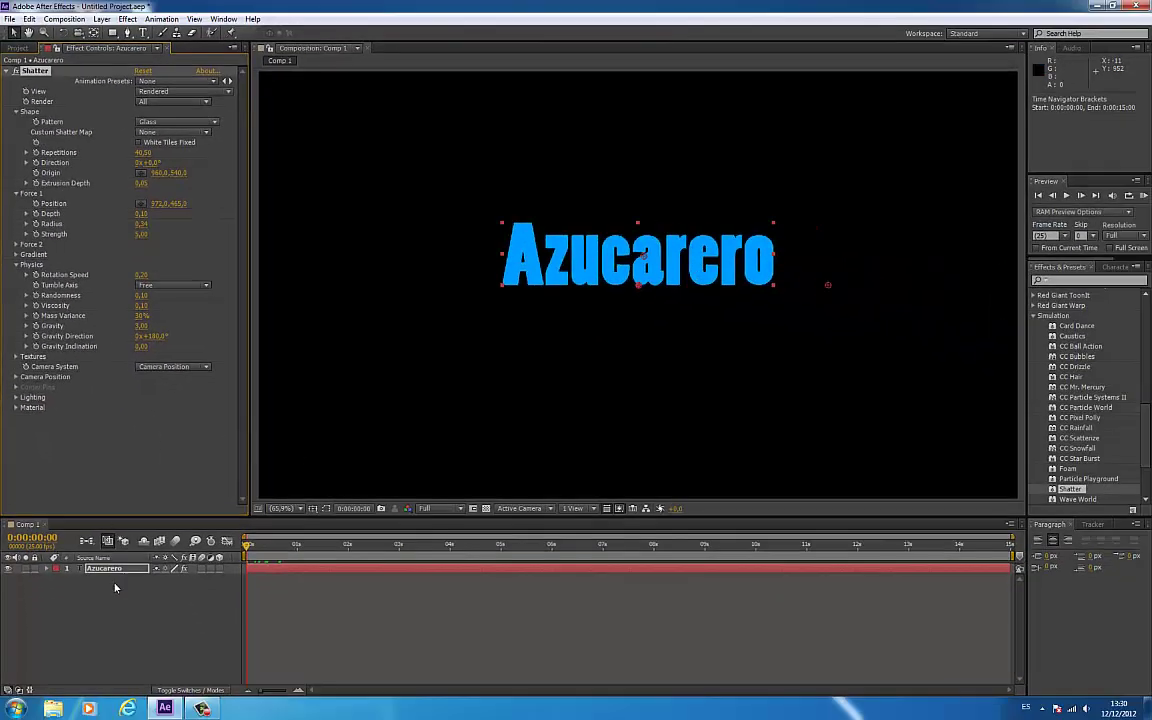
Import the glass texture image "texturas cristal (1).jpg" from the desktop into the project.
click(17, 48)
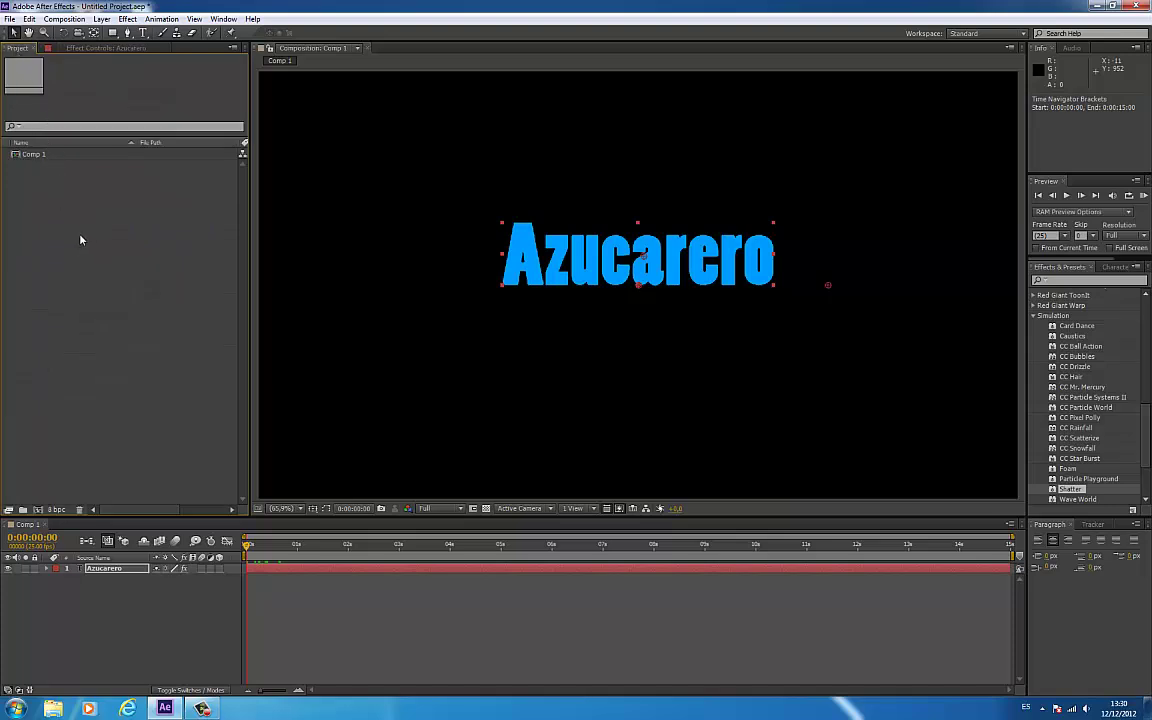
right_click(80, 238)
mouse_move(195, 283)
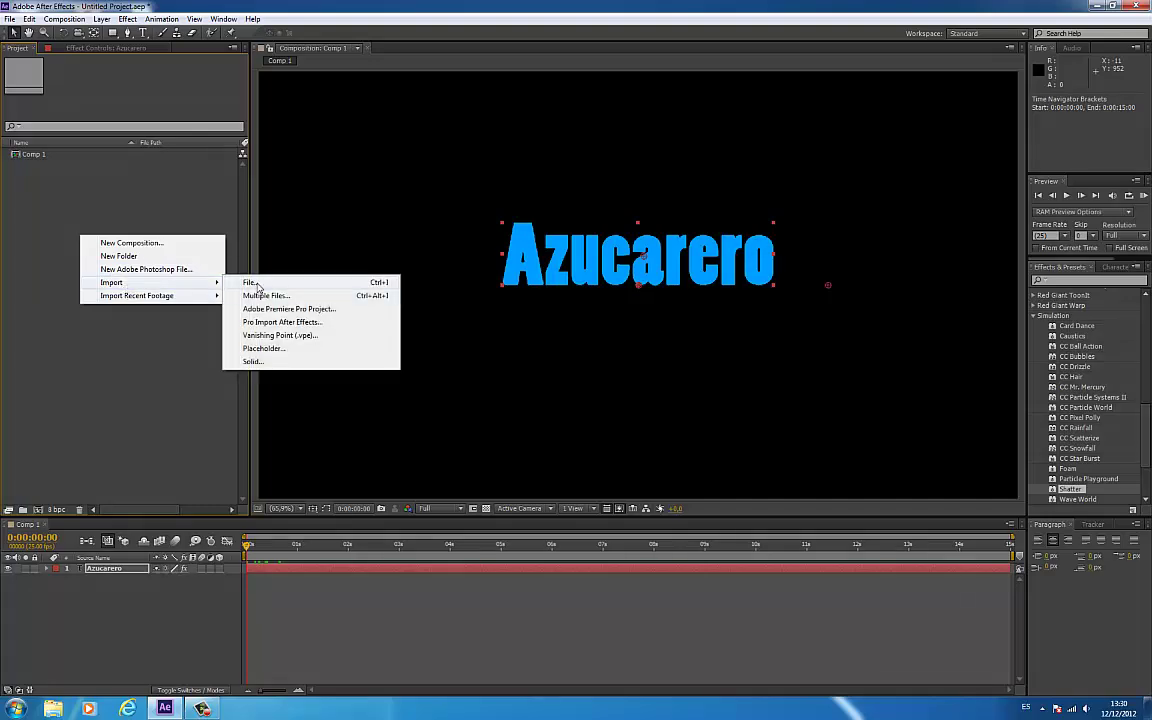
click(250, 283)
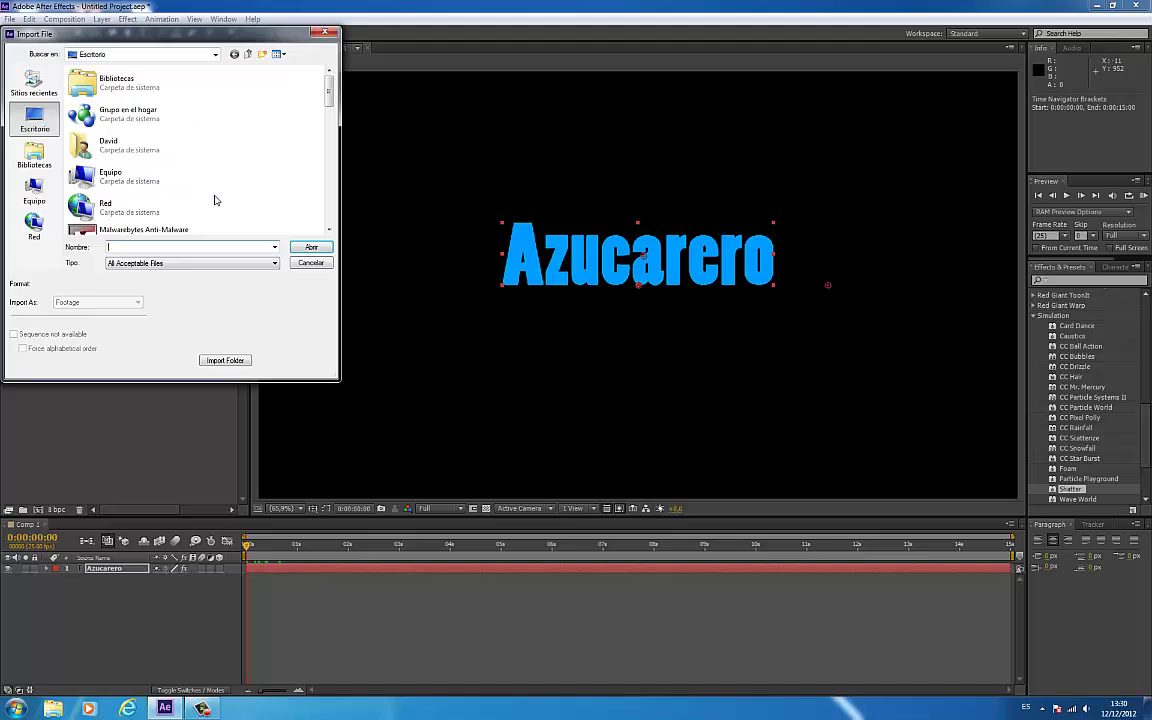
drag(330, 93, 330, 205)
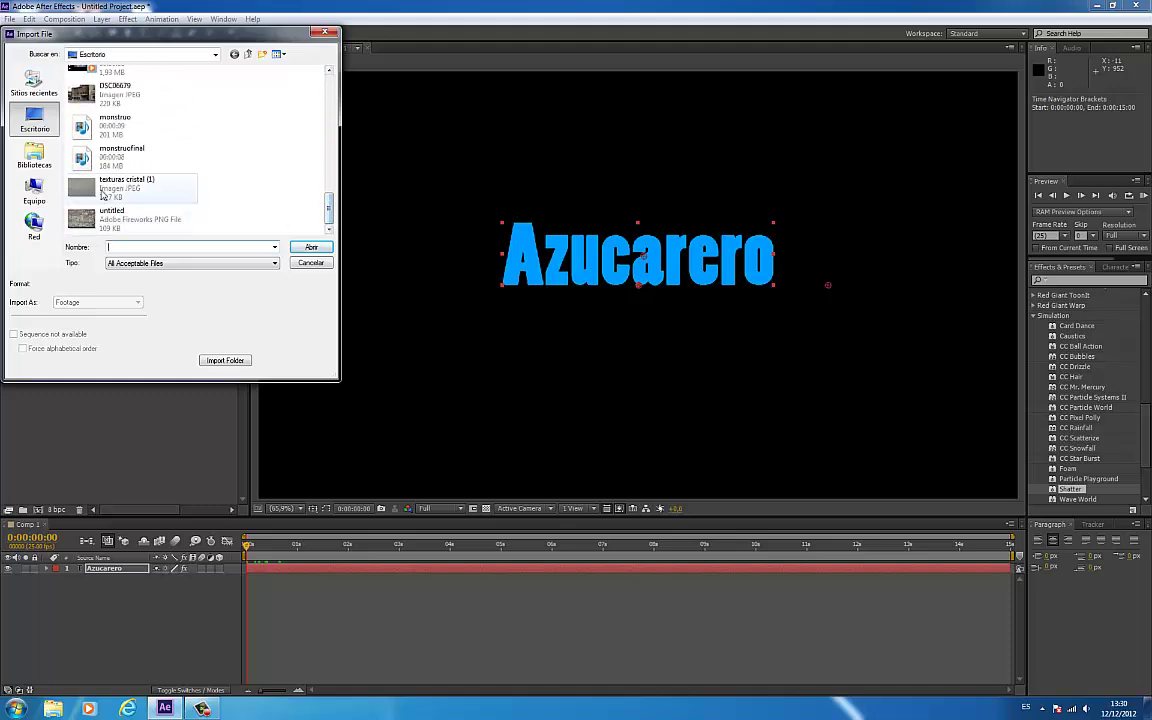
click(128, 185)
click(312, 248)
click(55, 222)
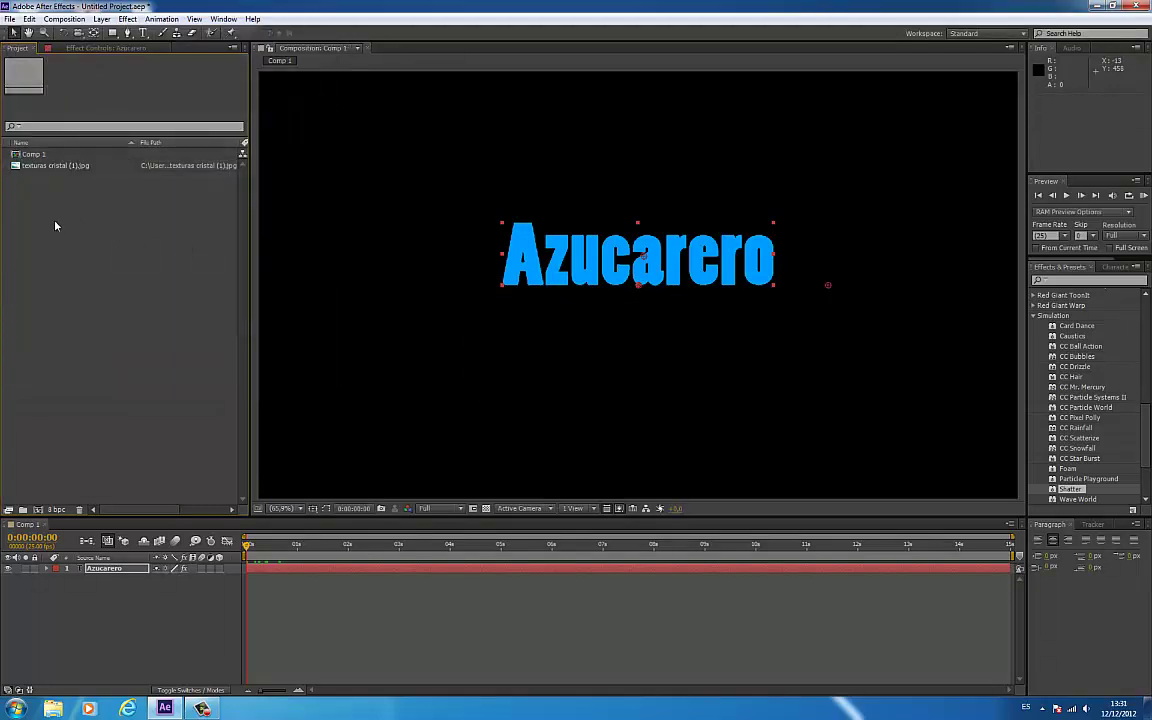
Add the glass texture image to Comp 1 beneath the Azucarero layer and hide it.
drag(44, 167, 102, 611)
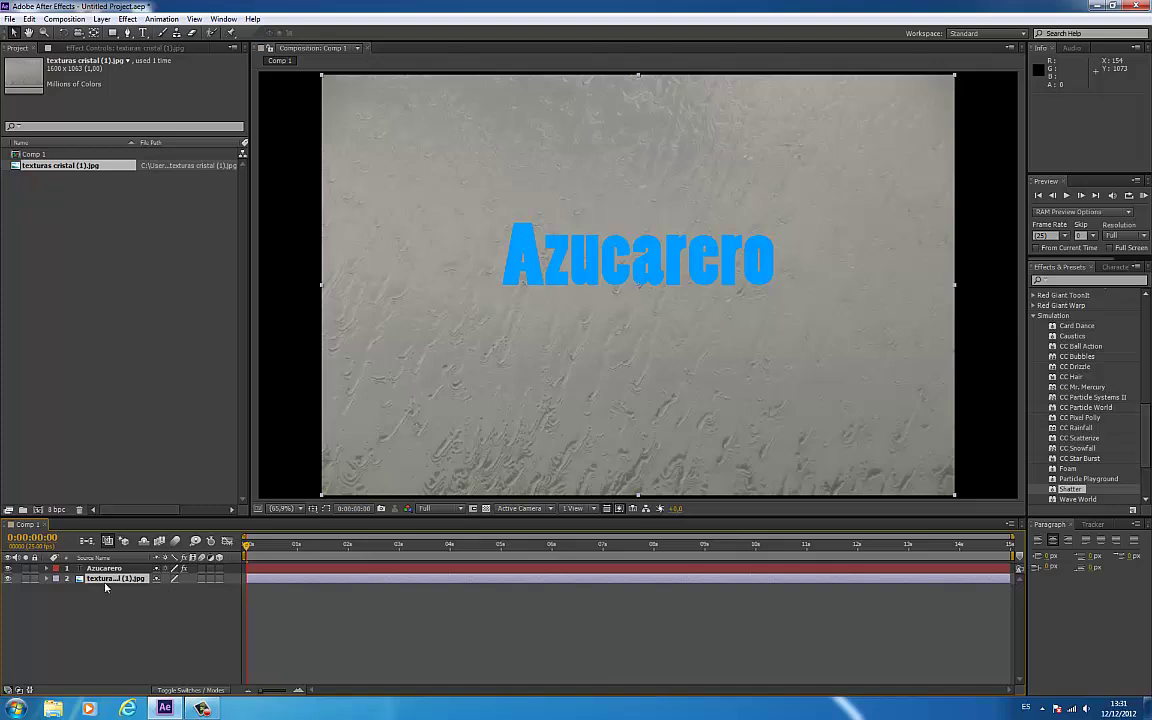
mouse_move(248, 546)
mouse_down()
mouse_move(272, 546)
mouse_move(248, 546)
mouse_up()
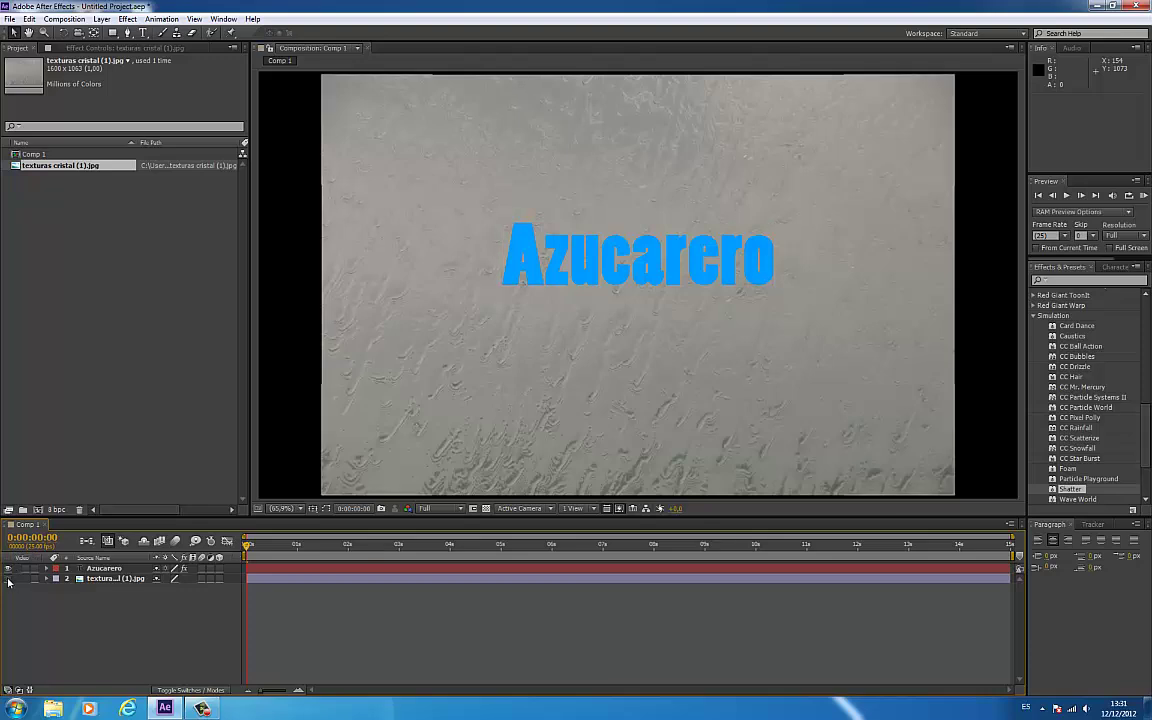
click(9, 579)
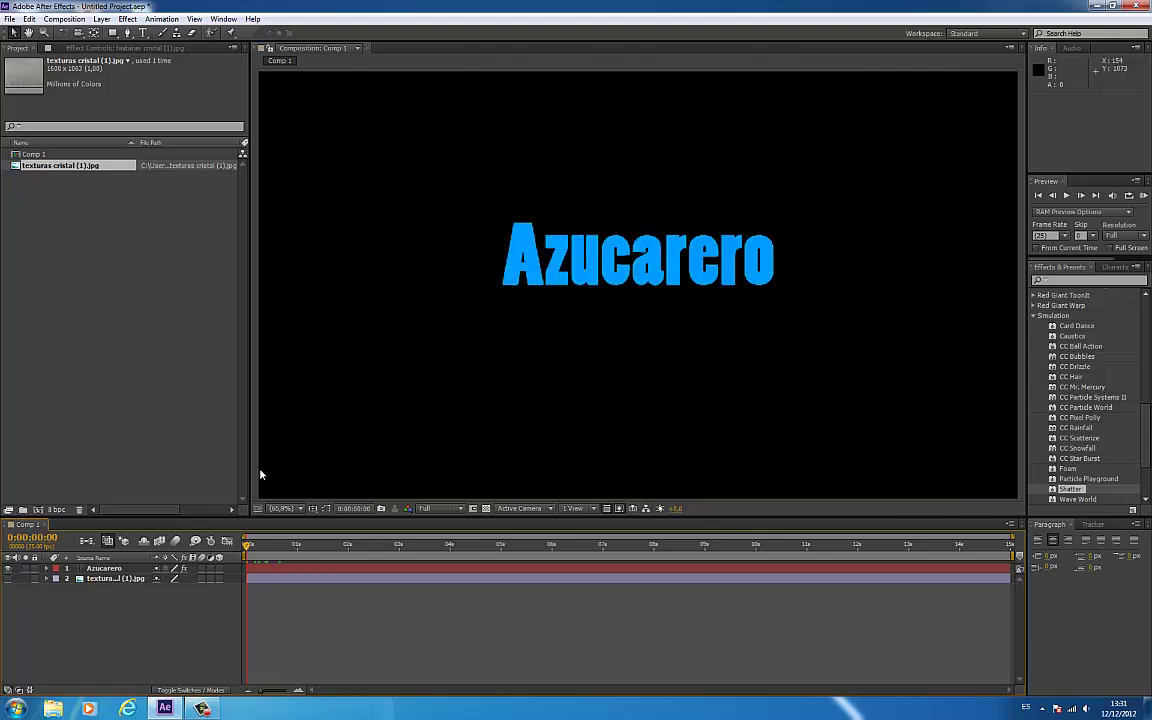
At frame 5, keep the Front Mode in the Azucarero layer's Shatter texture settings on Layer.
click(105, 568)
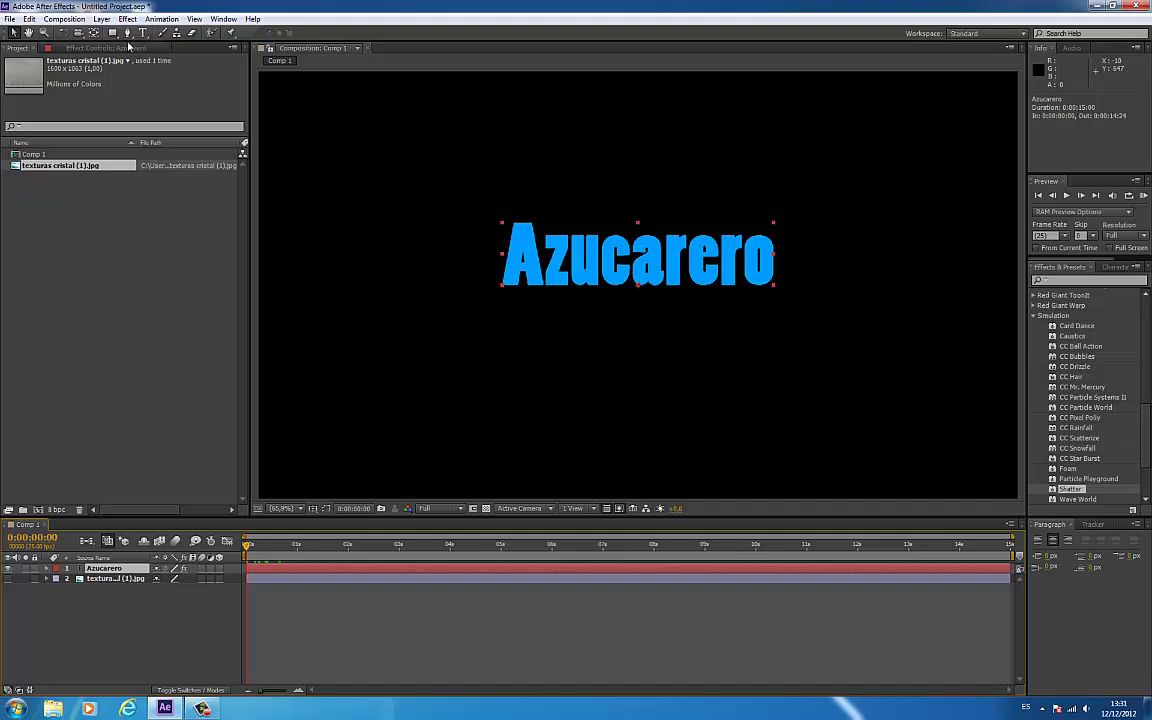
click(128, 47)
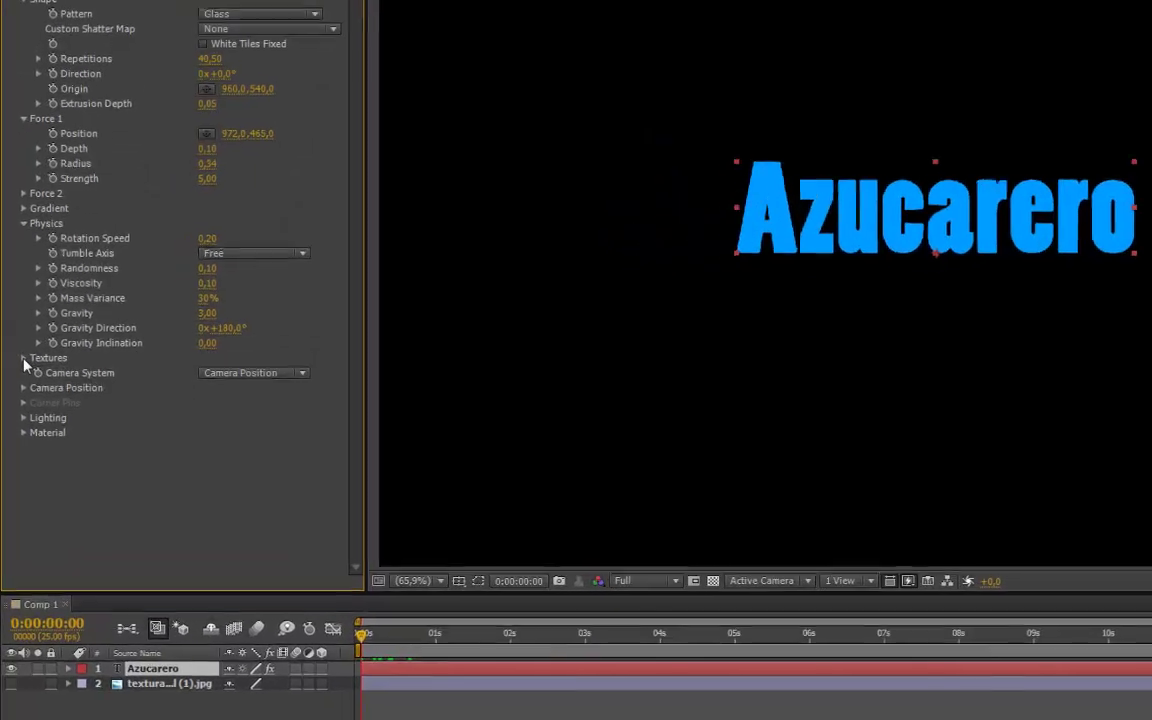
click(17, 357)
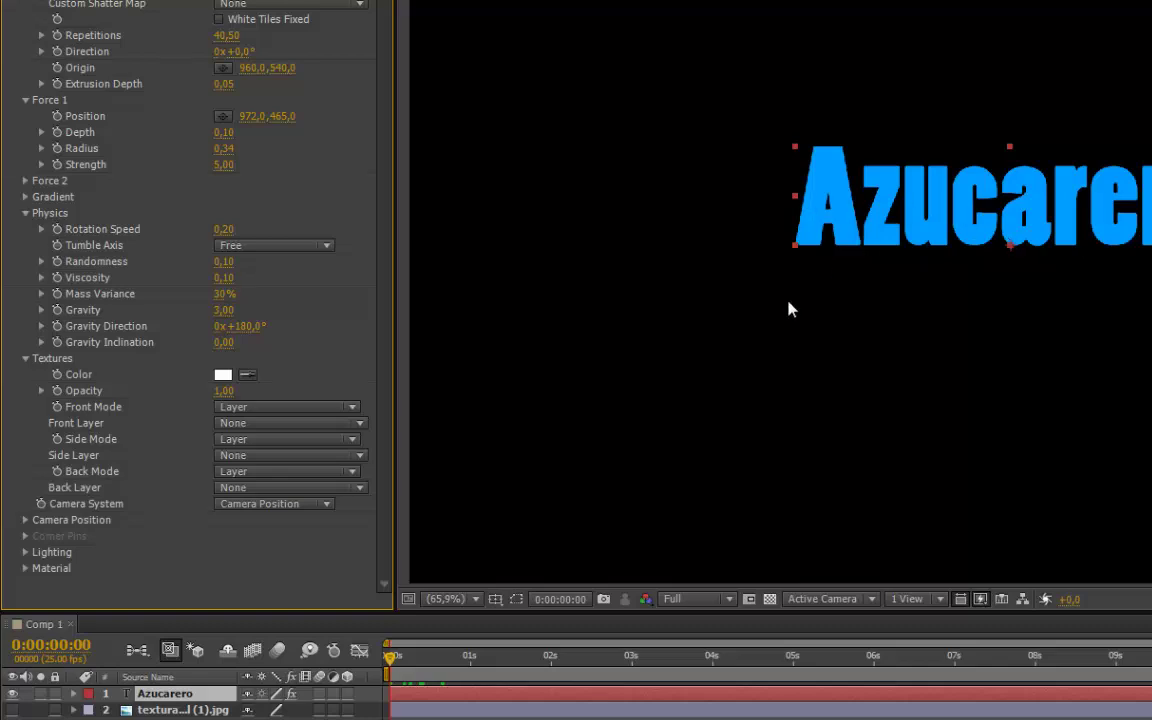
drag(390, 657, 406, 660)
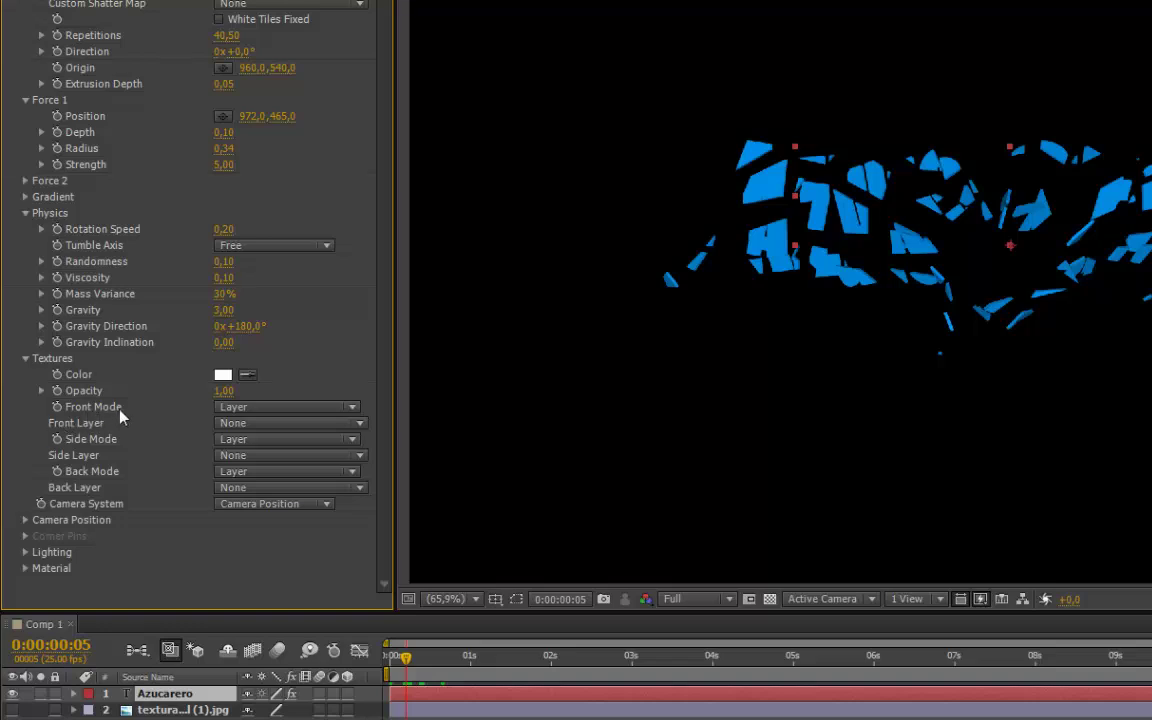
click(313, 411)
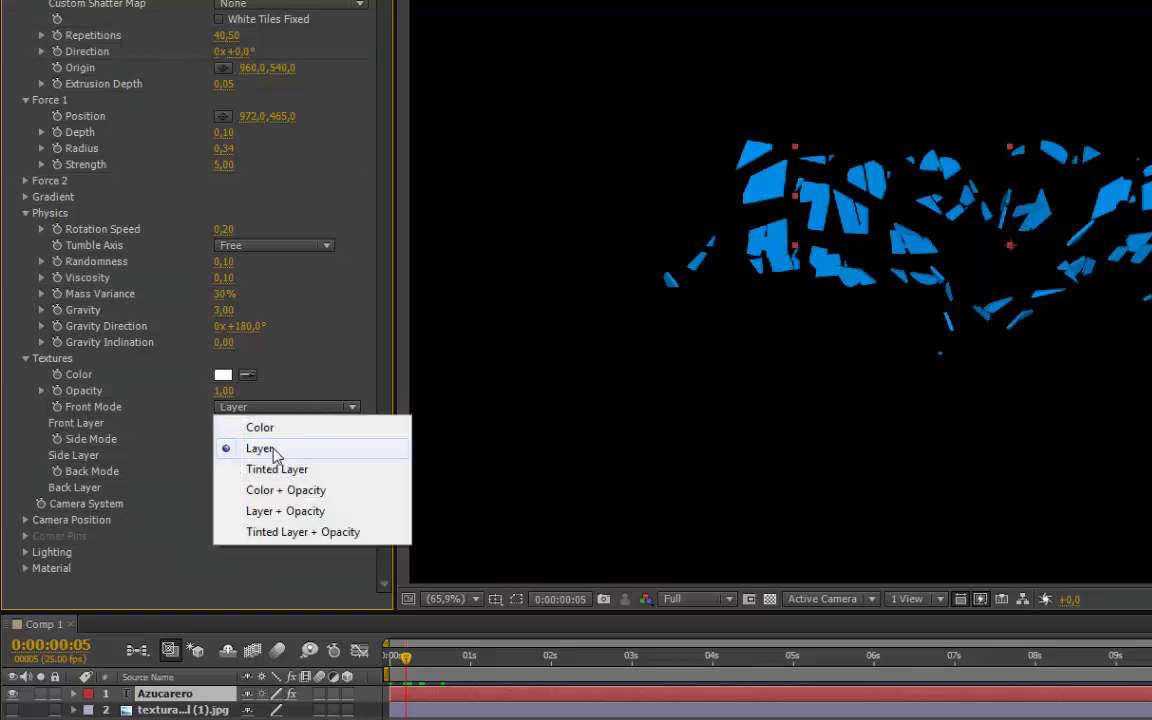
click(268, 452)
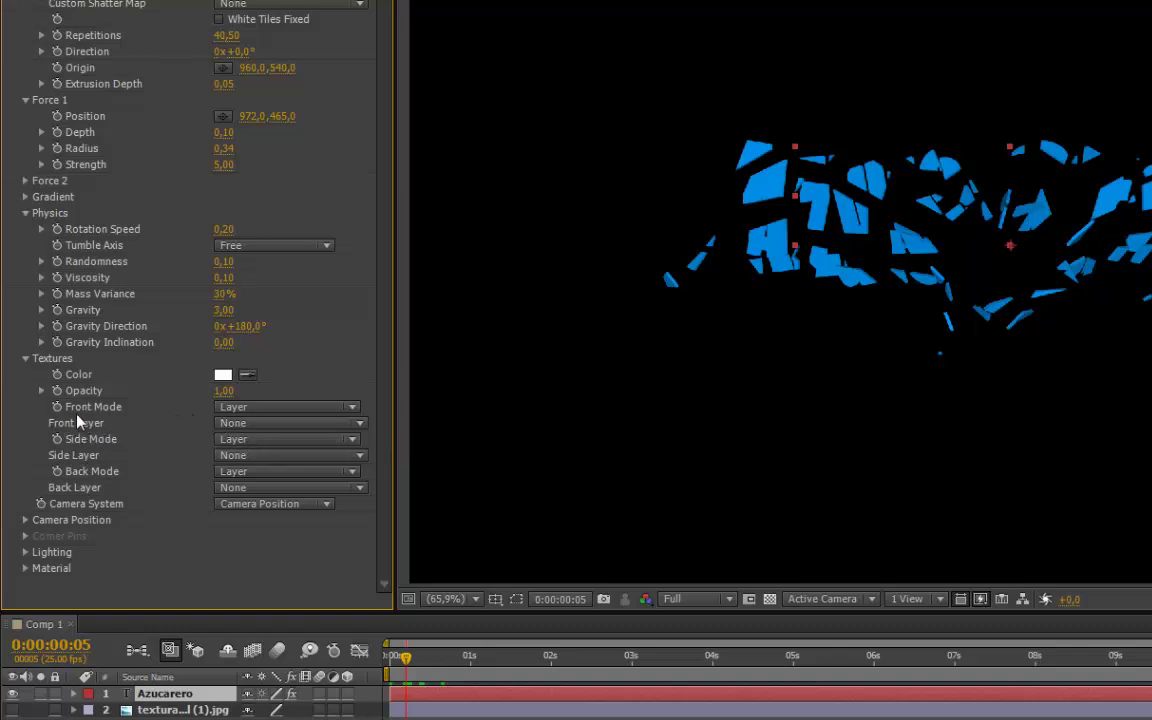
Try the glass texture image as Shatter's Front Layer and preview the opening frames back to frame 0.
click(357, 423)
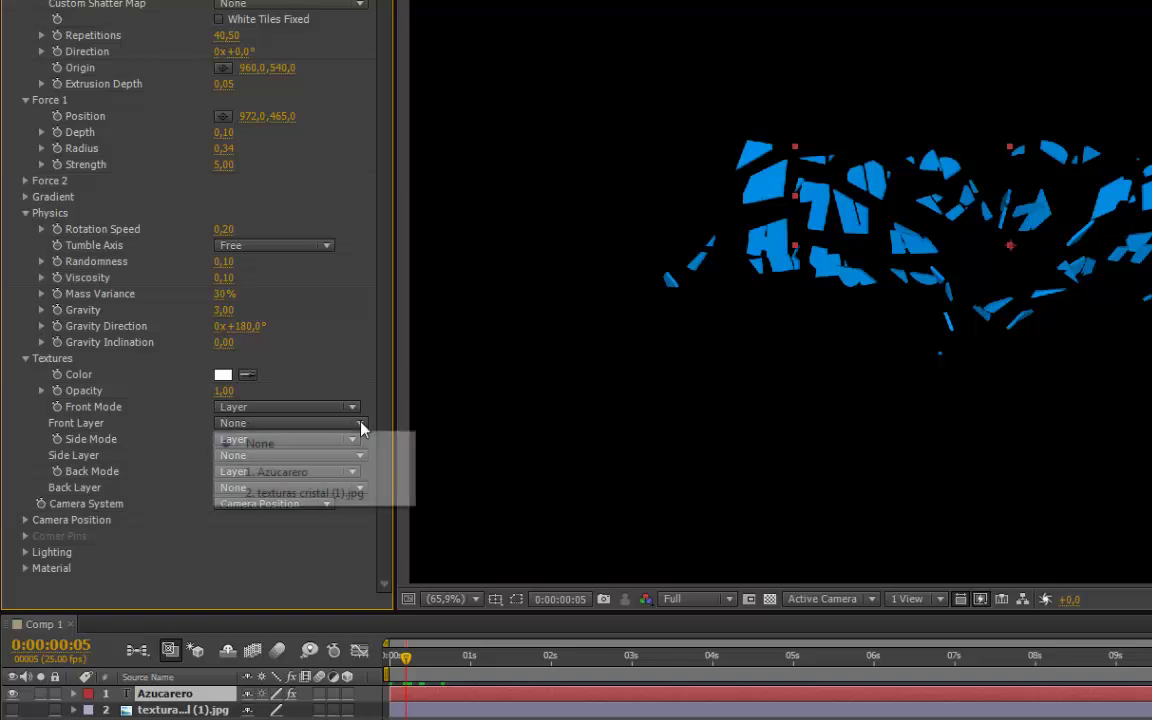
click(294, 495)
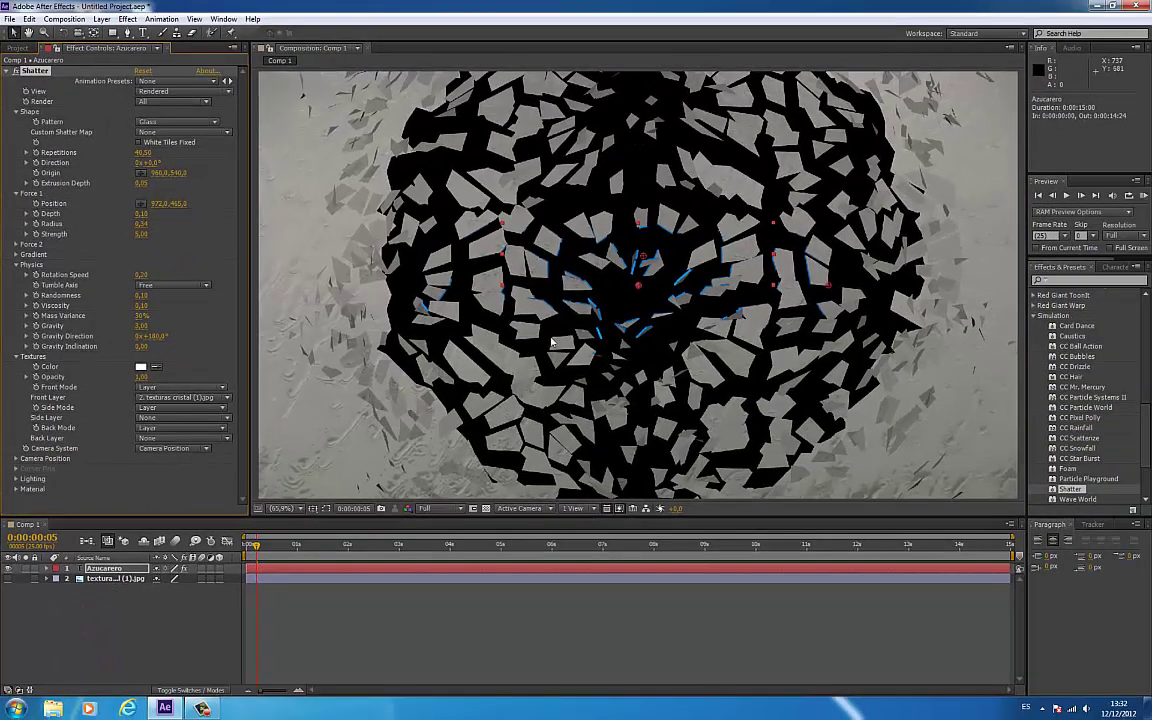
drag(256, 546, 243, 545)
key(space)
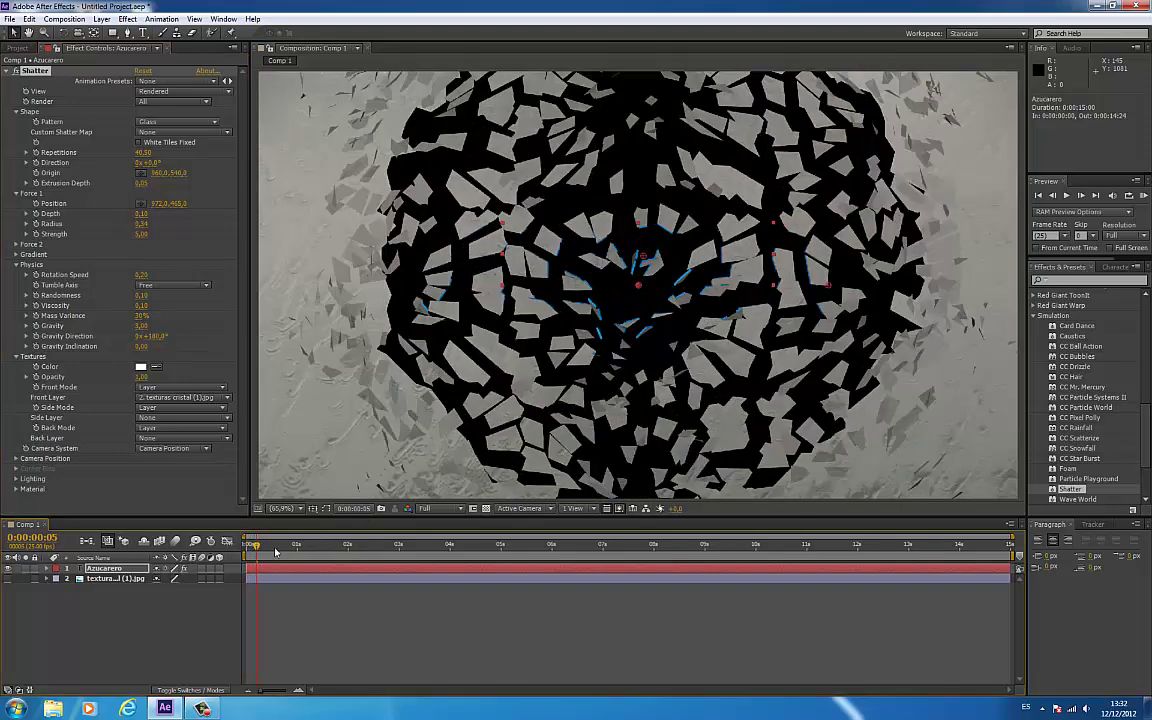
click(252, 549)
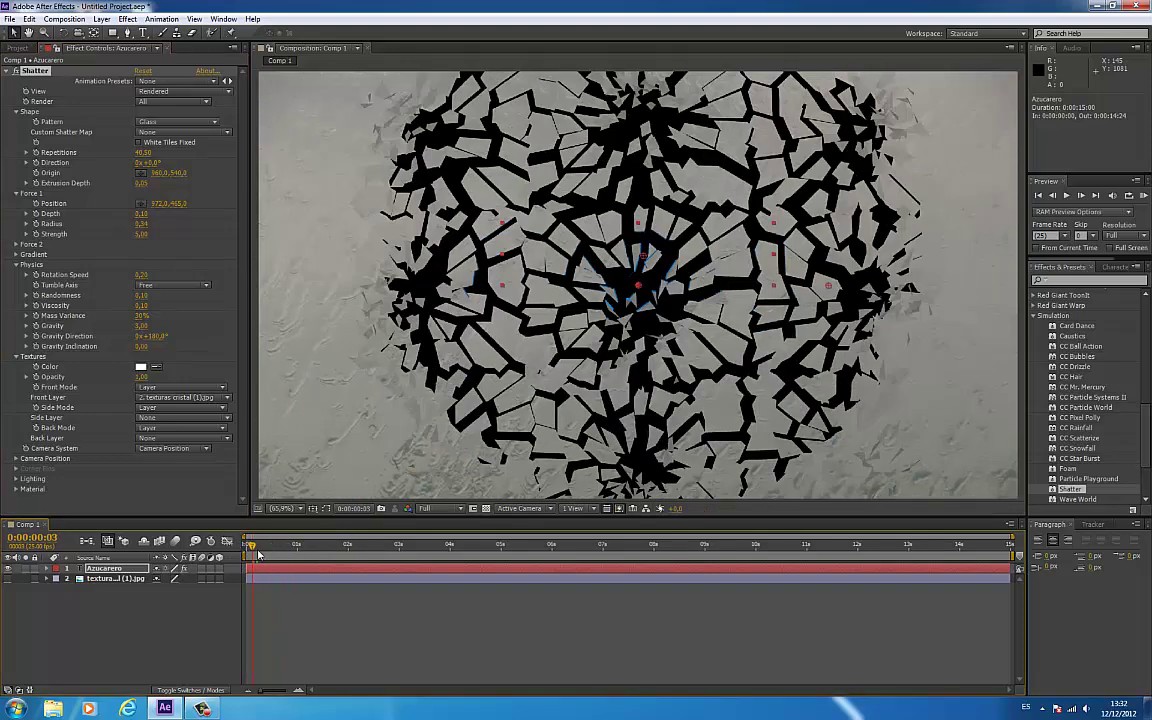
drag(252, 549, 246, 549)
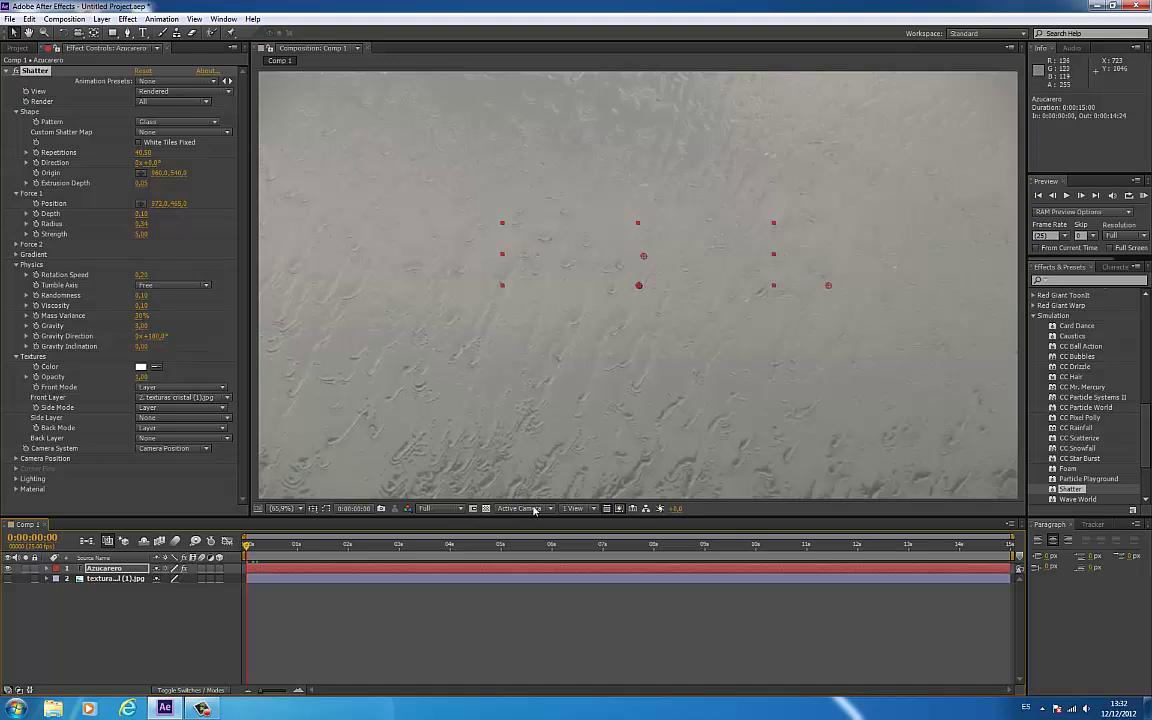
mouse_move(248, 547)
mouse_down()
mouse_move(273, 552)
mouse_move(247, 548)
mouse_up()
Reset the Front Layer in the Azucarero layer's Shatter textures to None.
click(106, 569)
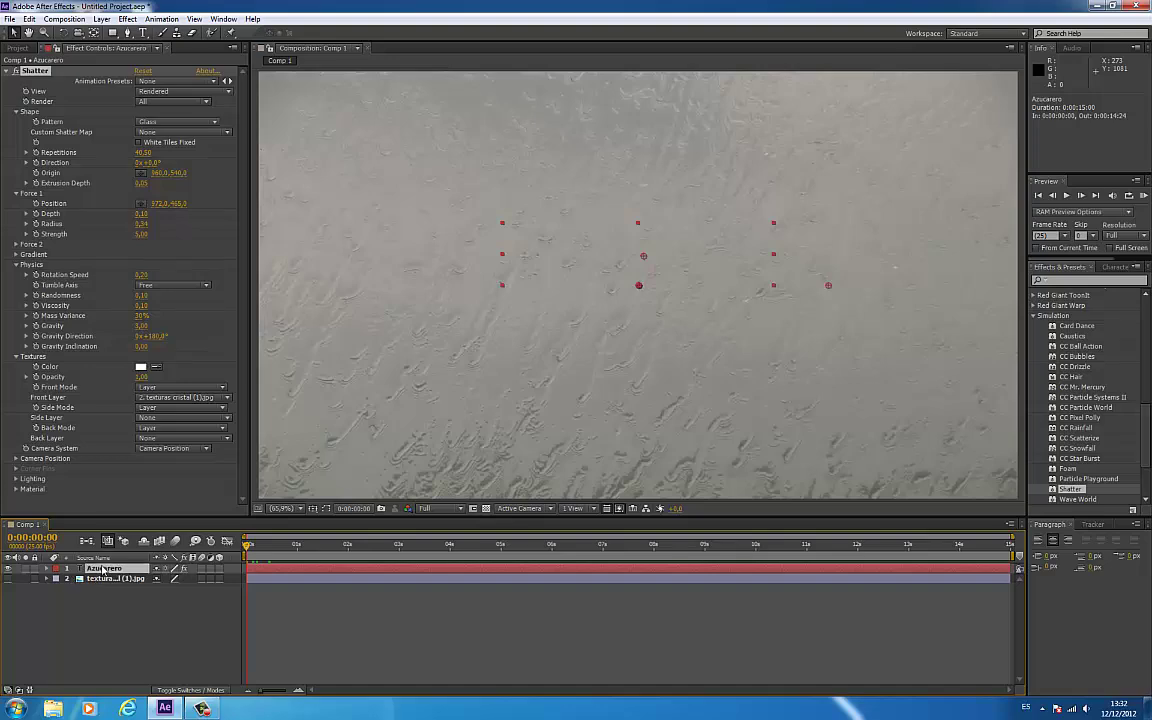
click(188, 399)
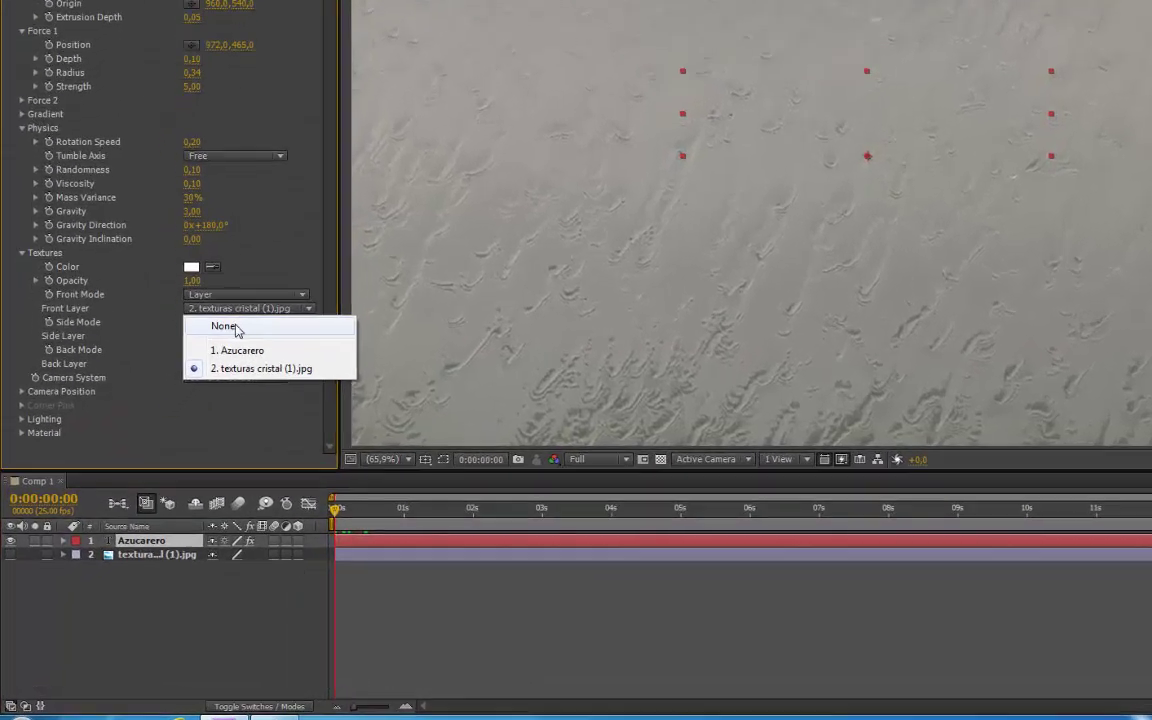
click(155, 412)
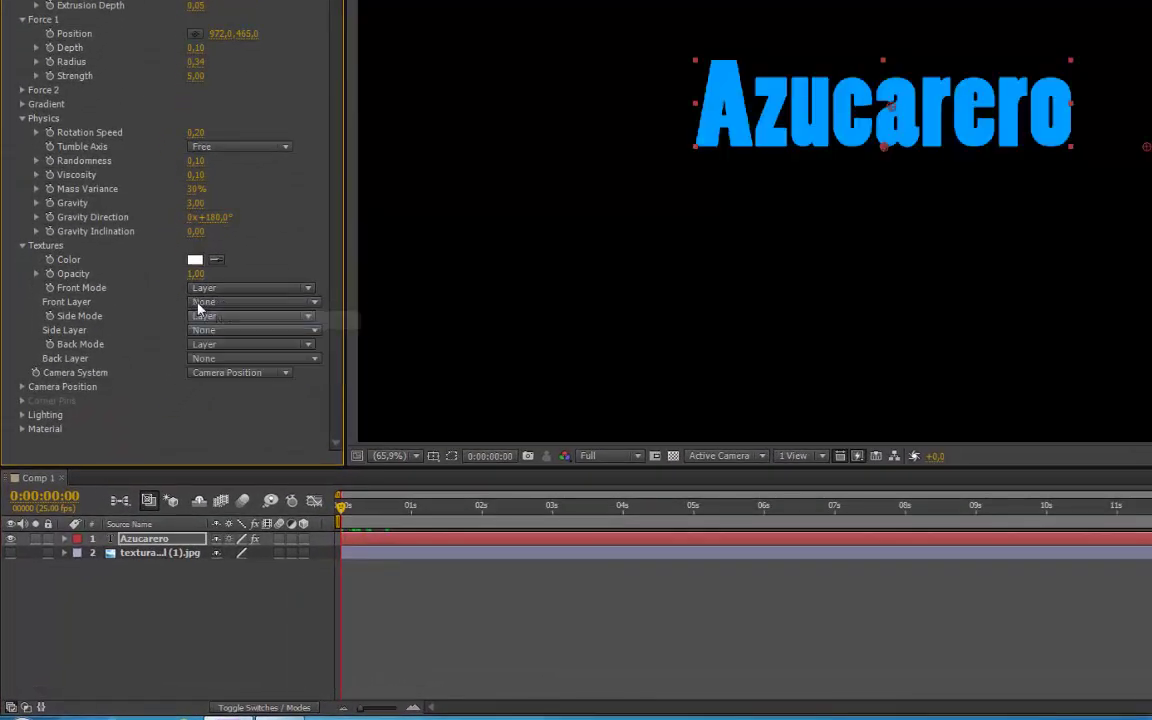
Create masks from the Azucarero text, hide the resulting outlines layer and make the original text layer visible.
click(140, 541)
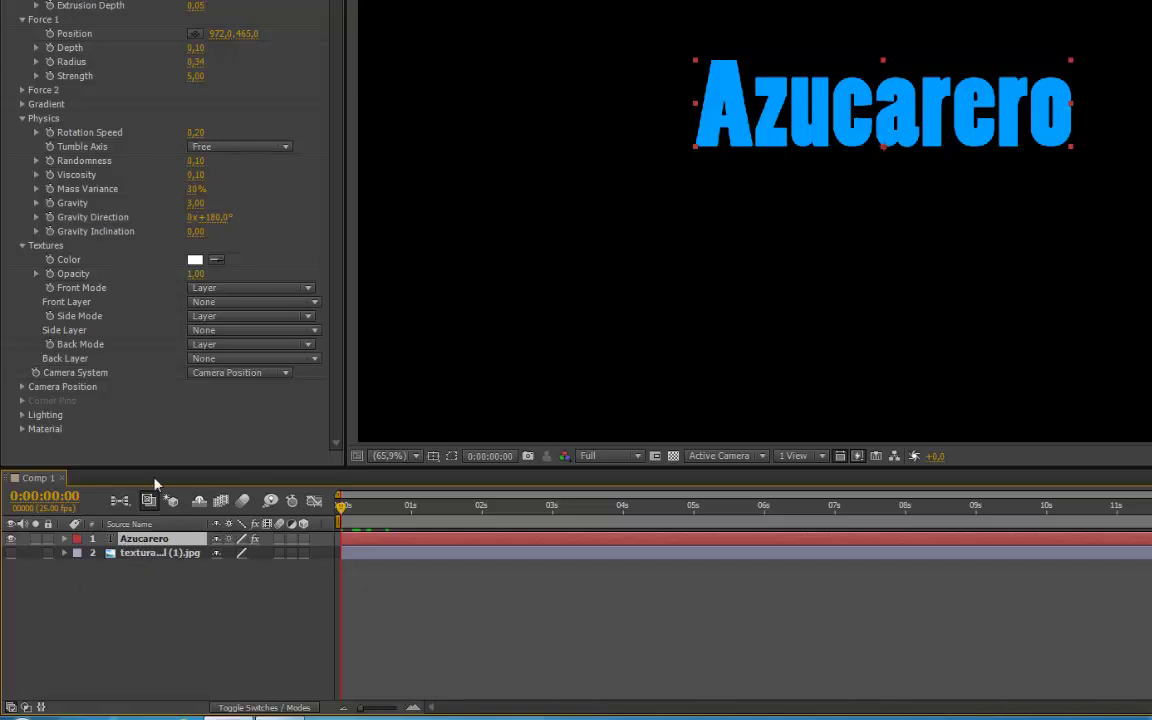
right_click(131, 543)
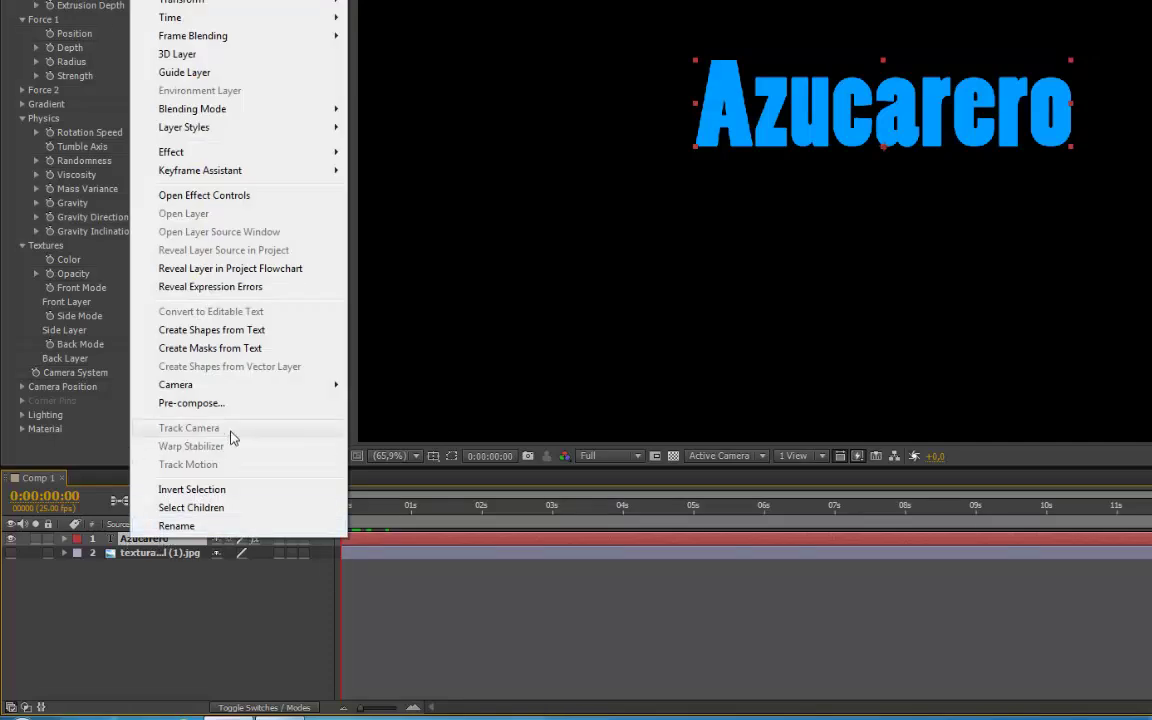
click(229, 357)
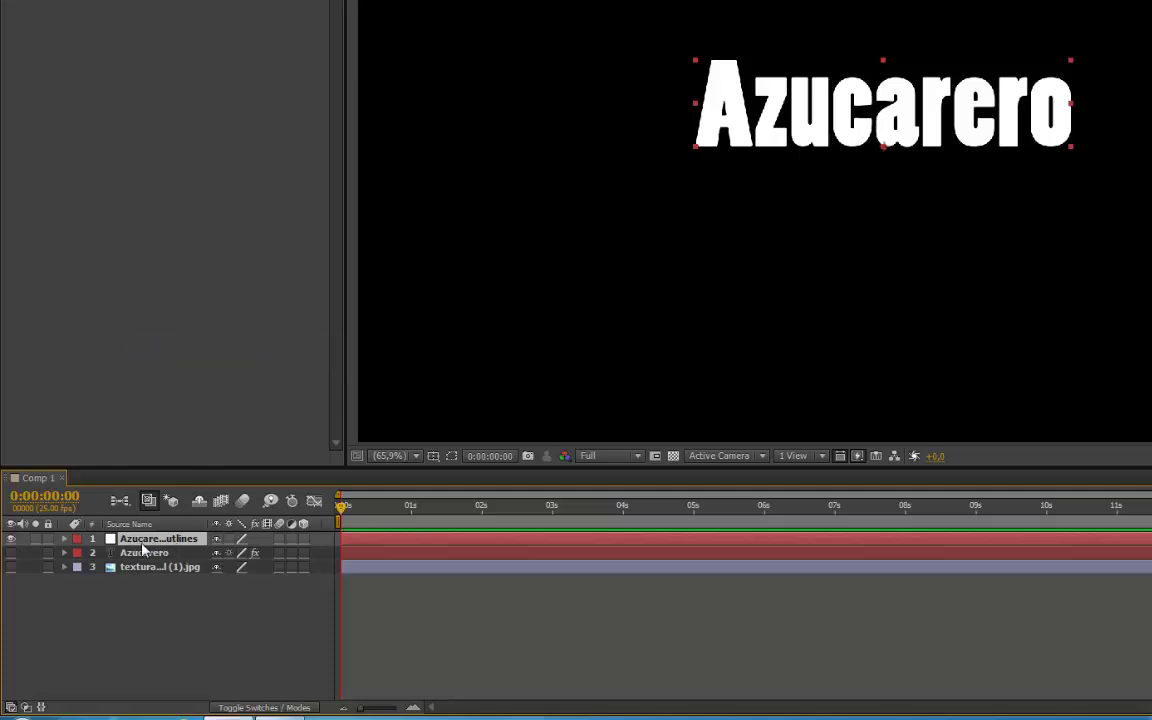
click(11, 540)
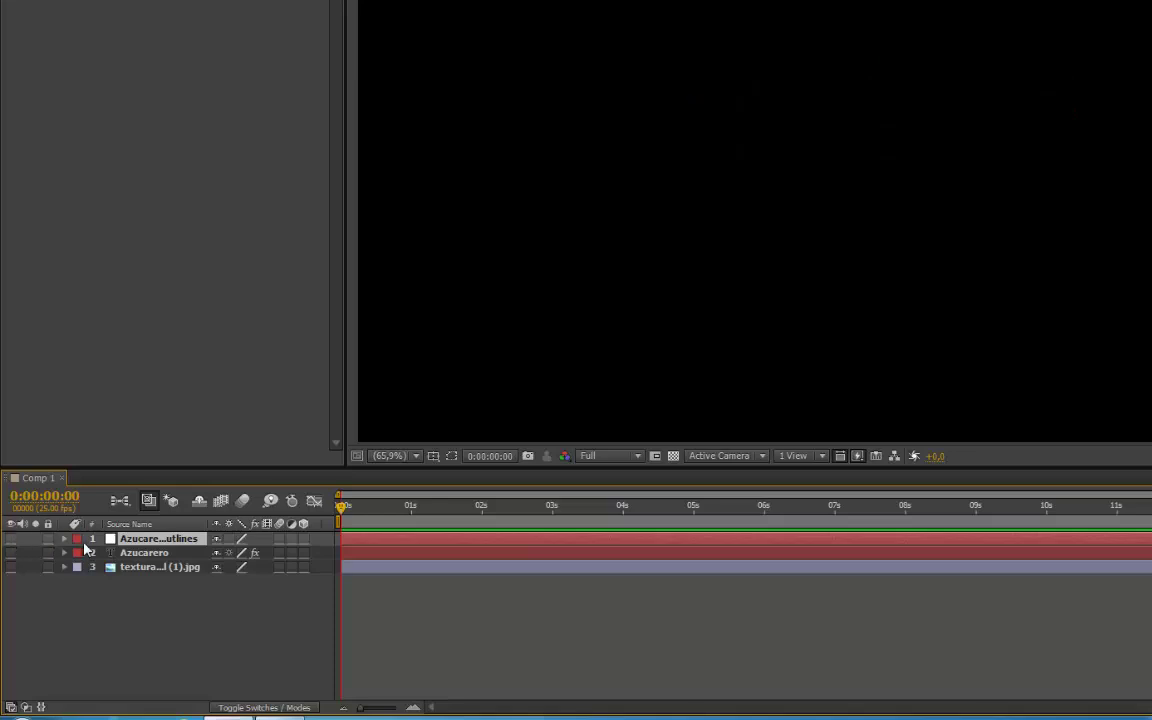
click(11, 553)
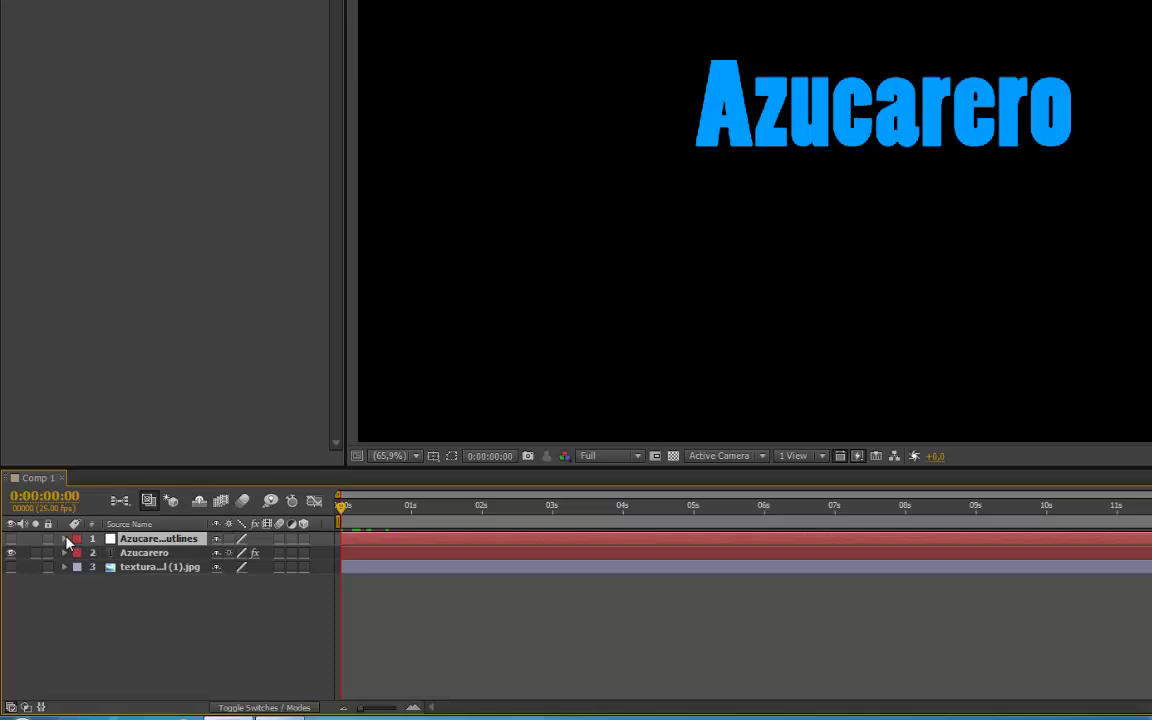
Copy the masks from the Azucarero outlines layer onto the glass texture layer and make the texture layer visible.
click(65, 539)
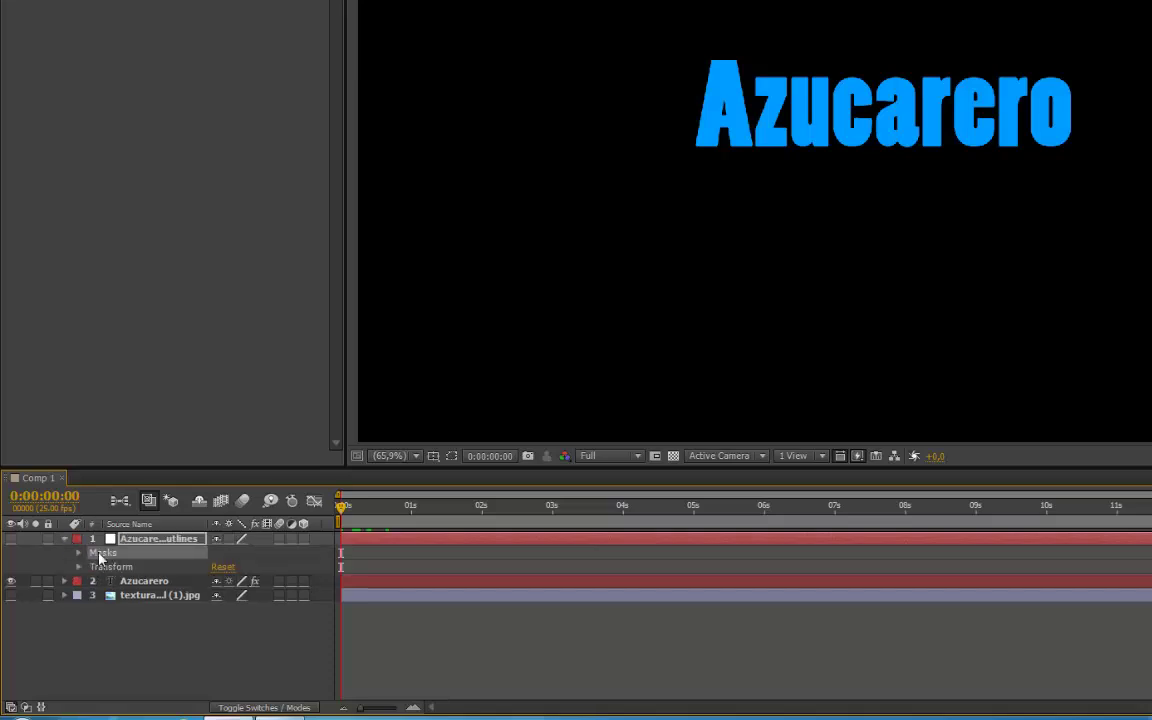
click(134, 596)
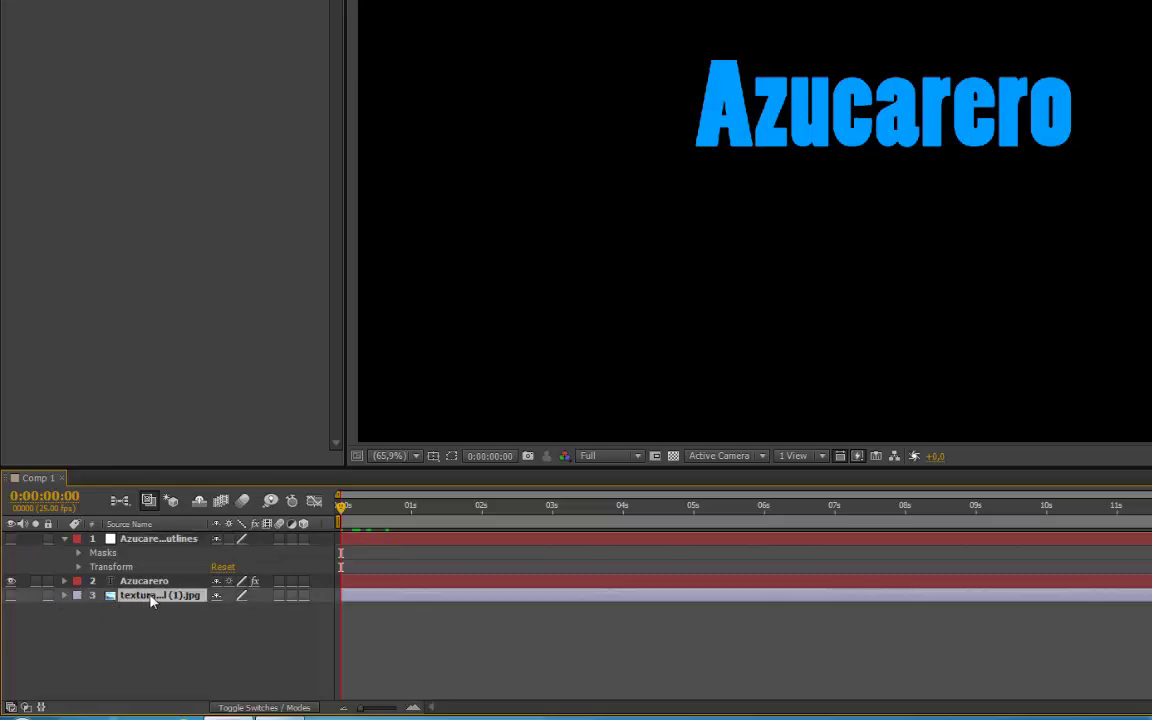
click(11, 596)
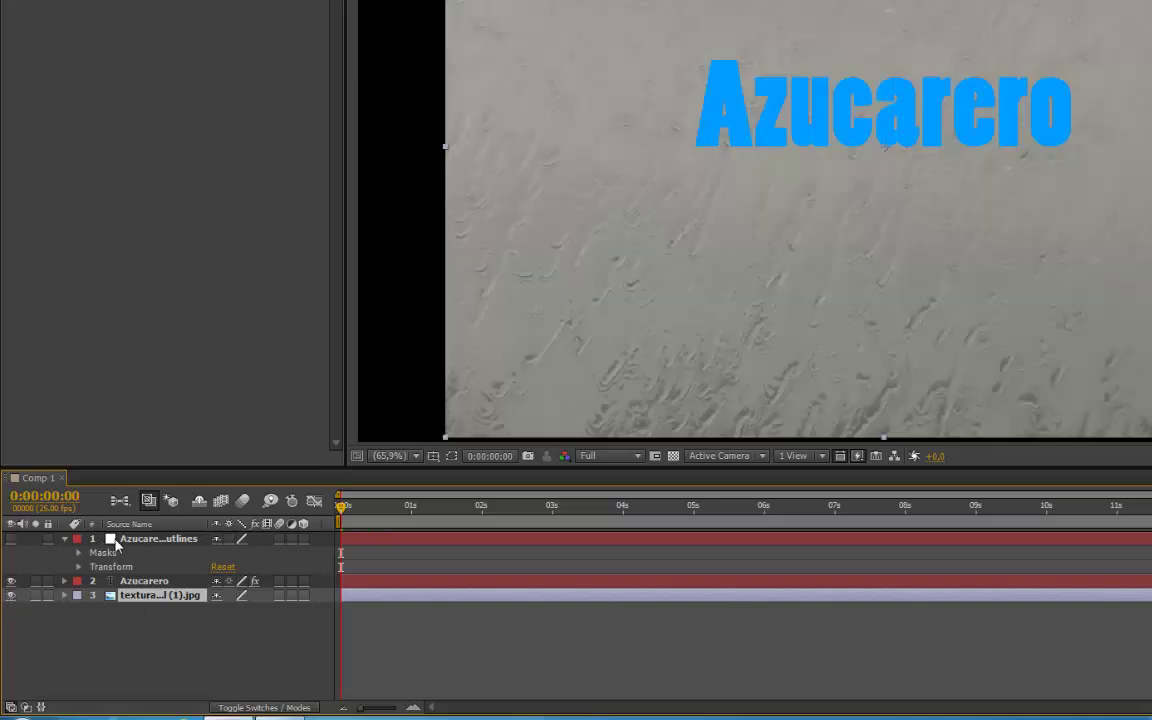
double_click(137, 597)
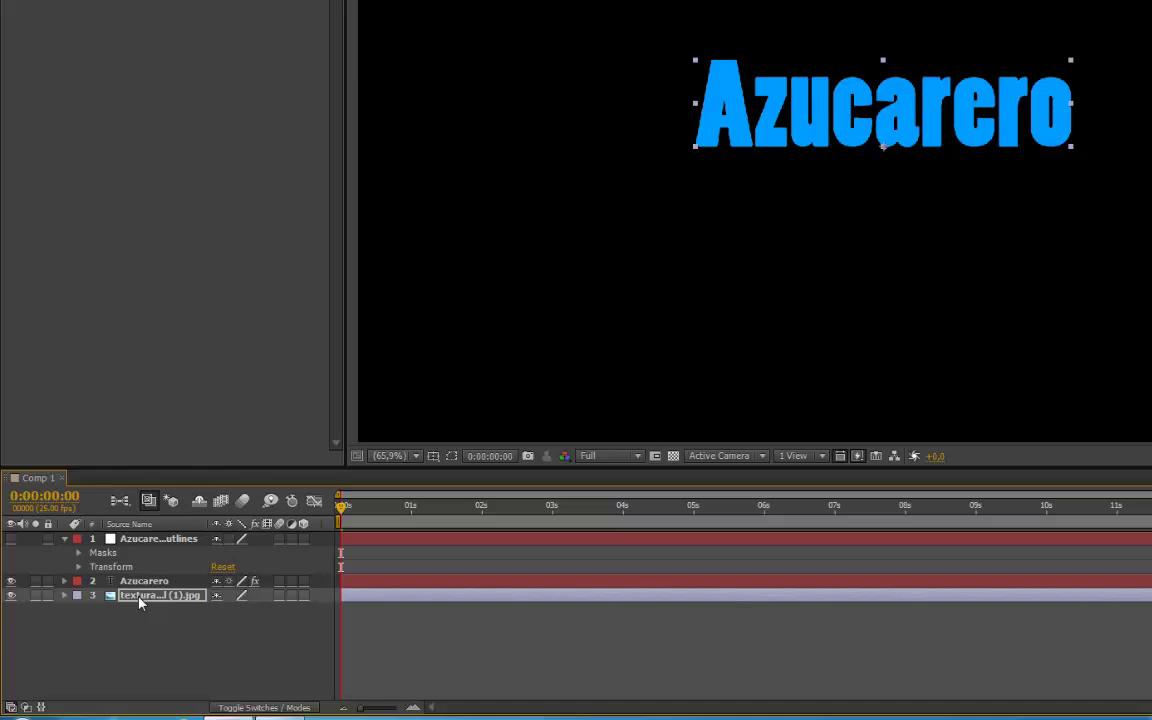
click(63, 596)
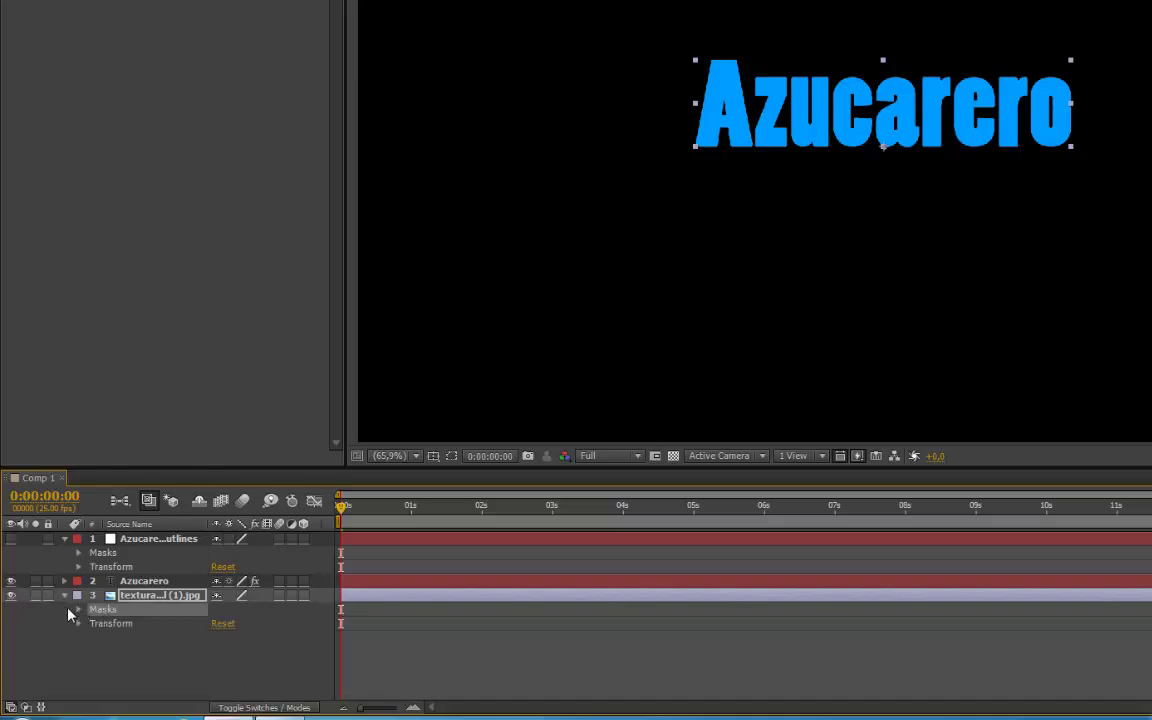
click(63, 596)
click(140, 539)
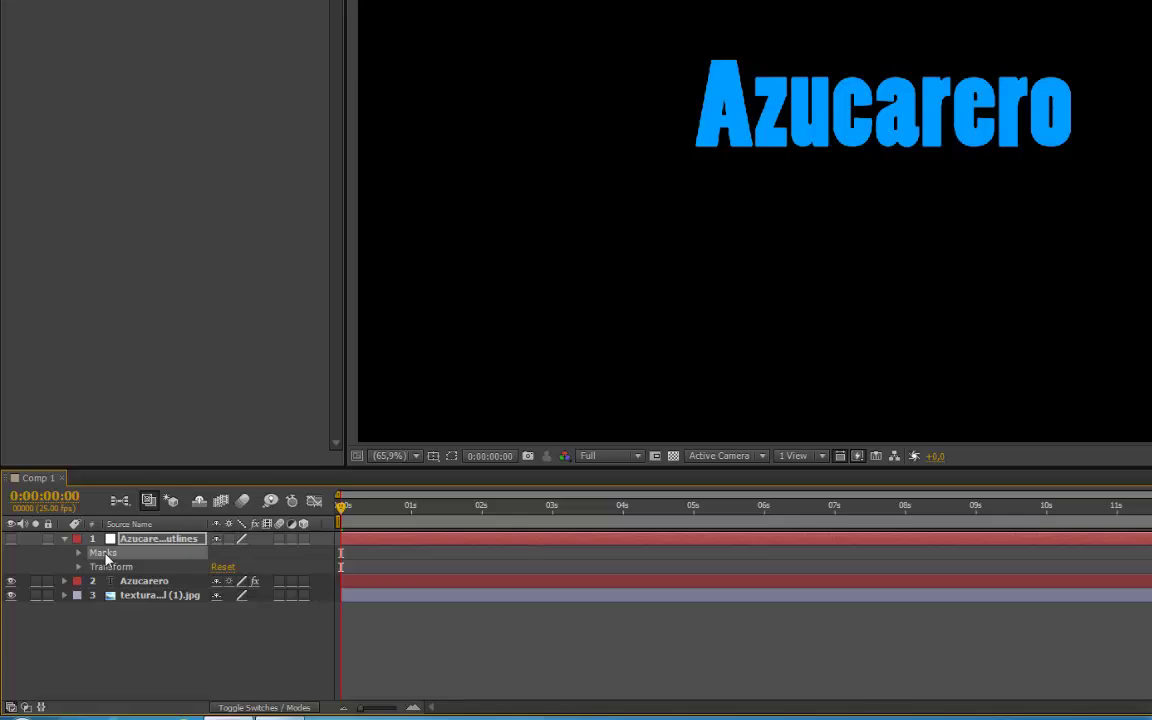
right_click(112, 555)
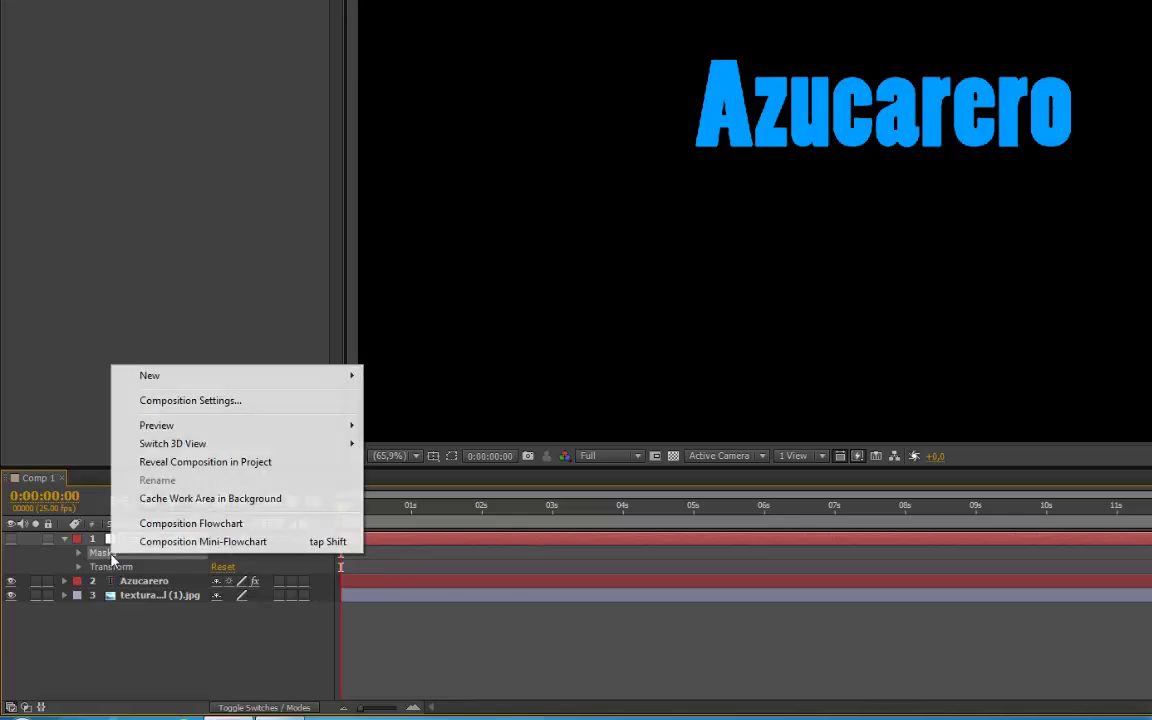
click(105, 556)
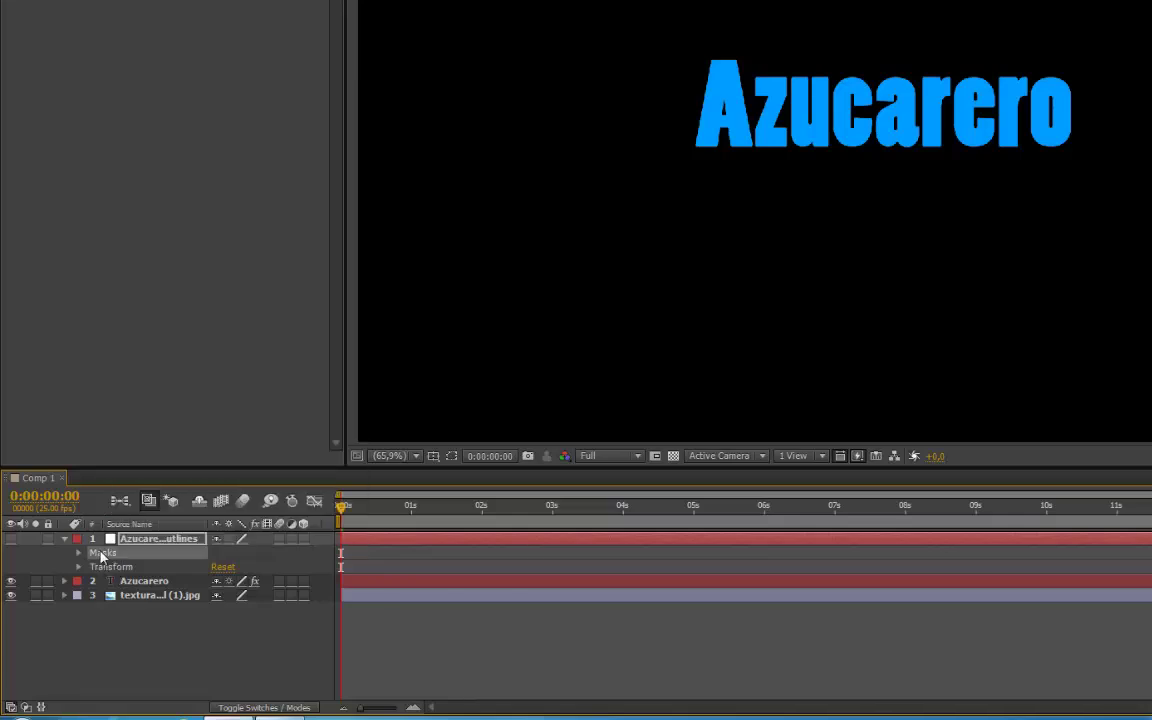
click(132, 597)
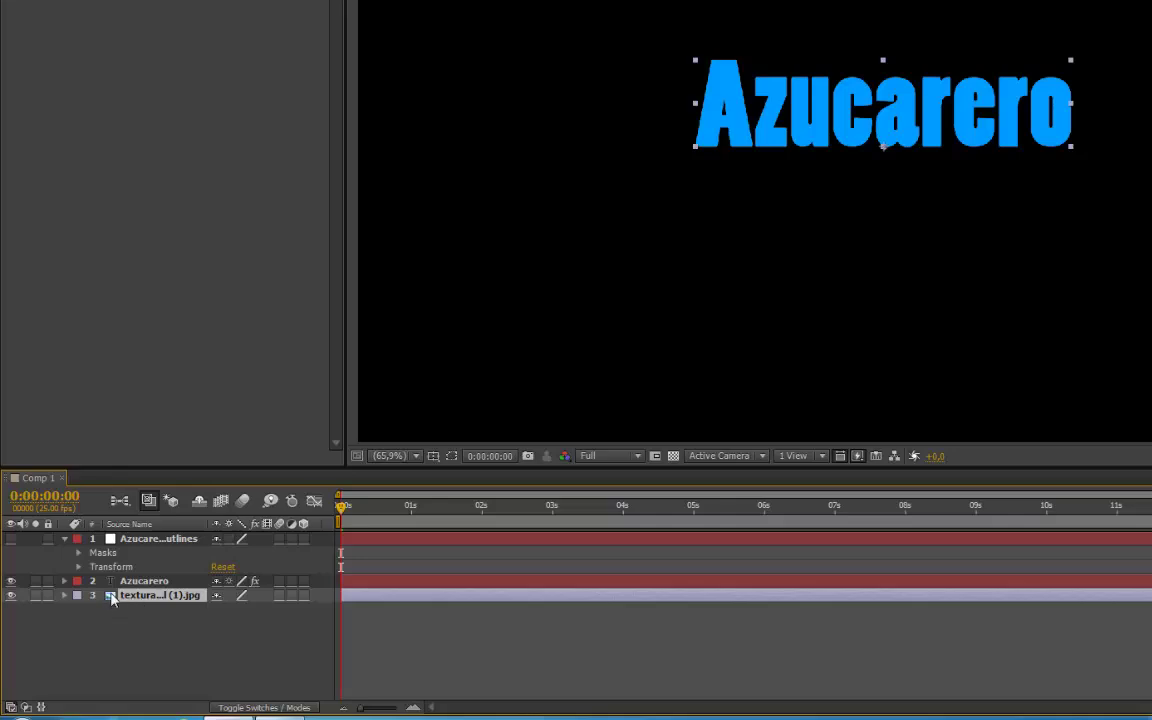
Delete the Azucarero outlines layer from Comp 1.
click(150, 539)
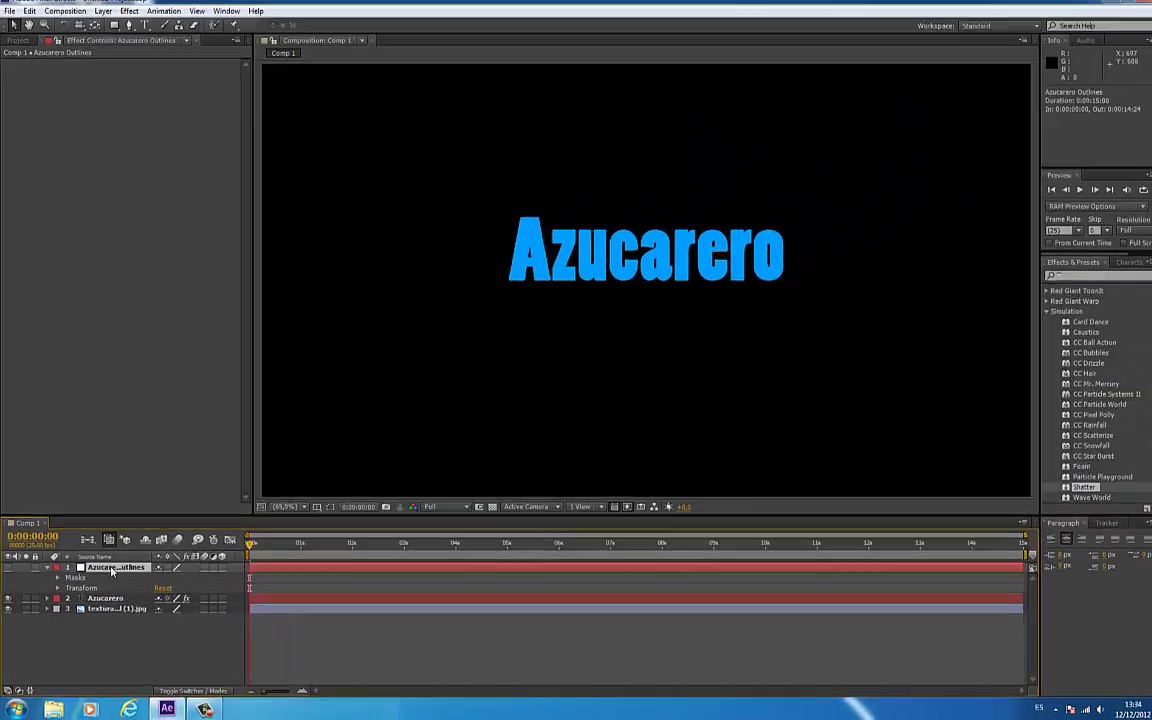
key(Delete)
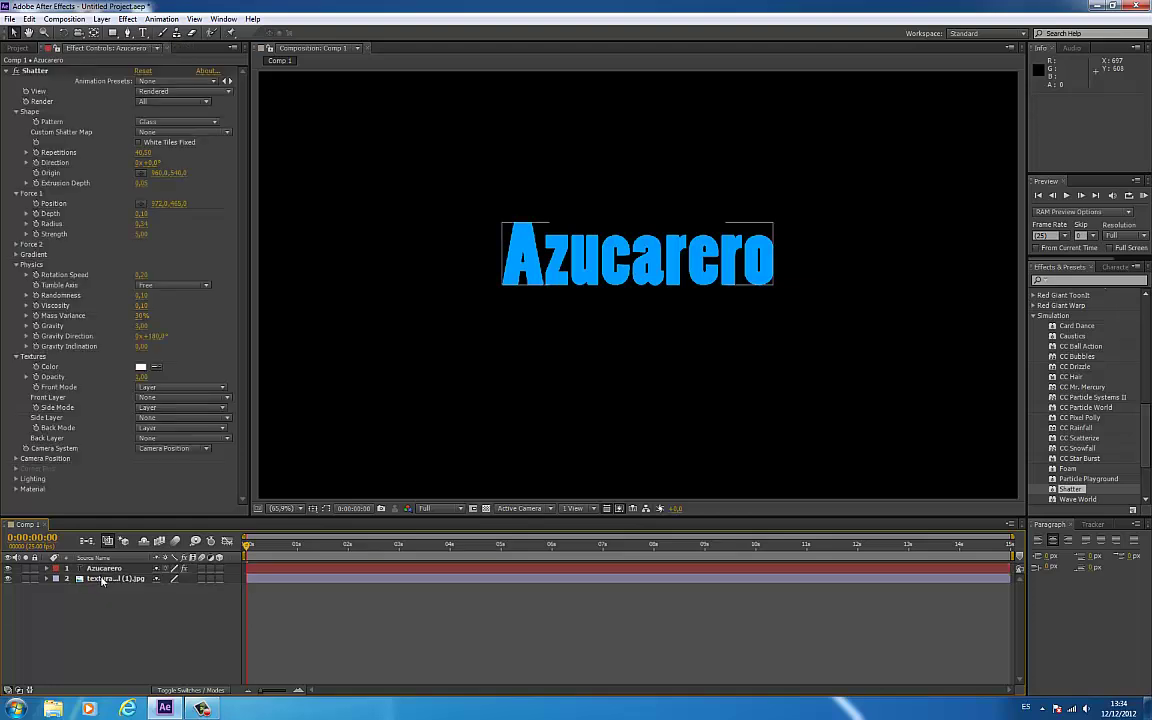
Hide the Azucarero text layer to inspect the masked glass texture and its masks, and restore both layers' visibility.
click(102, 580)
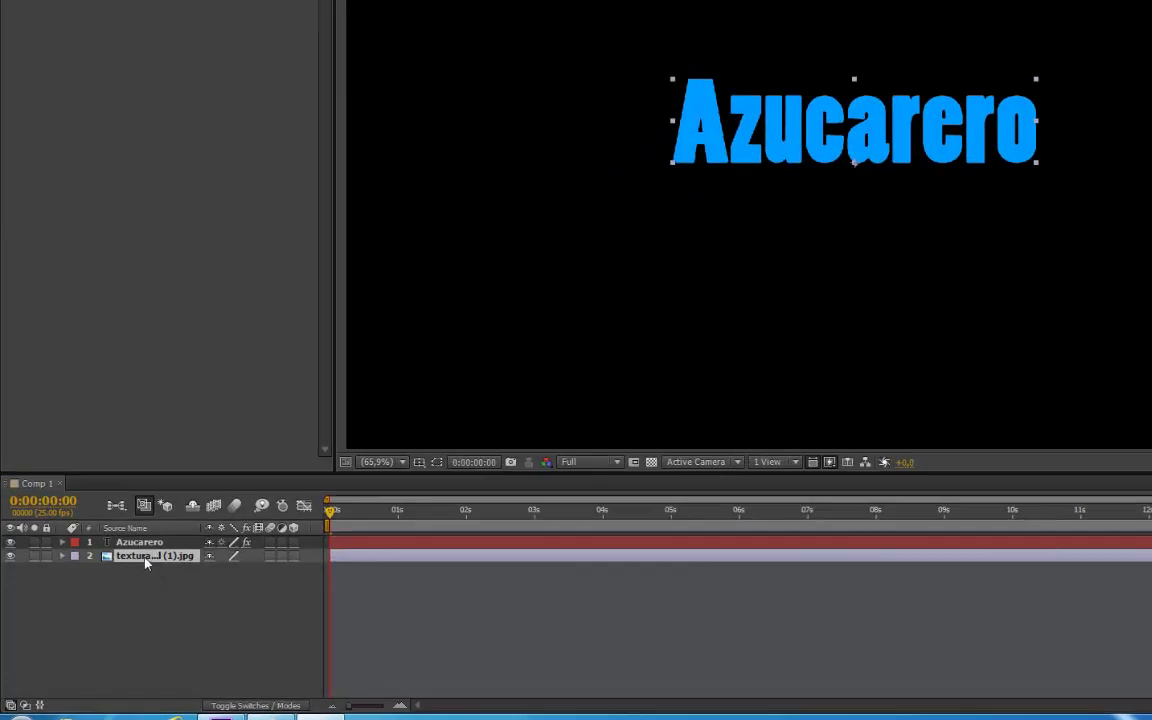
right_click(146, 563)
click(141, 586)
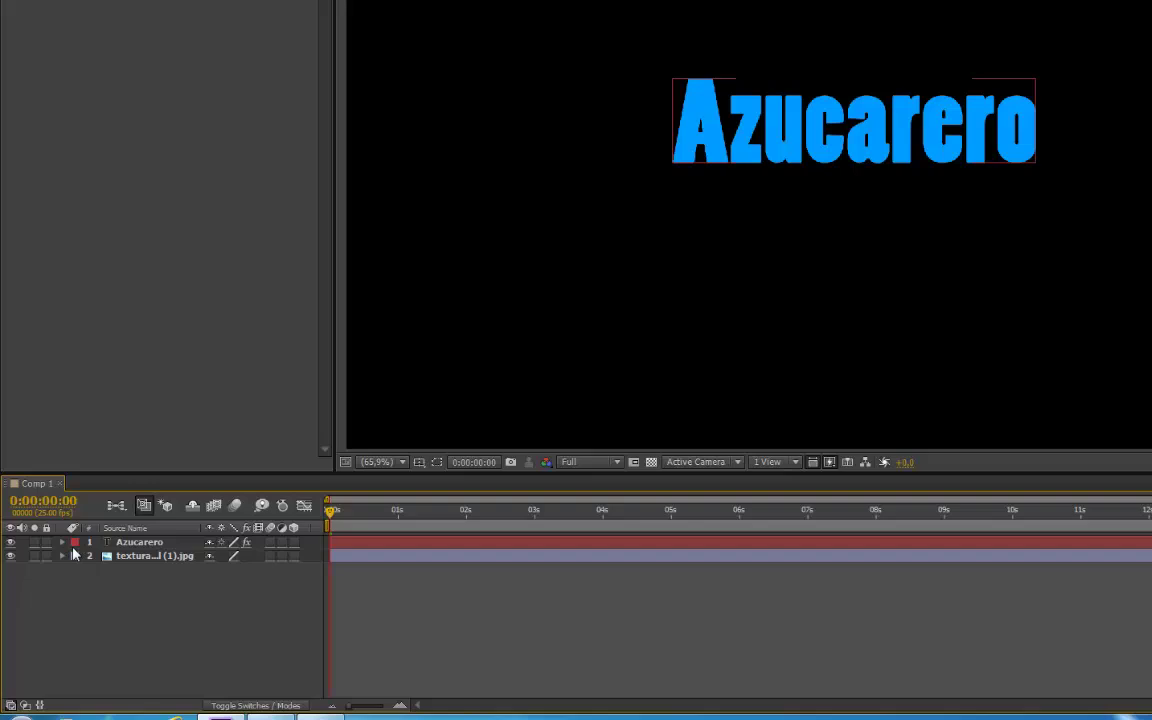
click(10, 543)
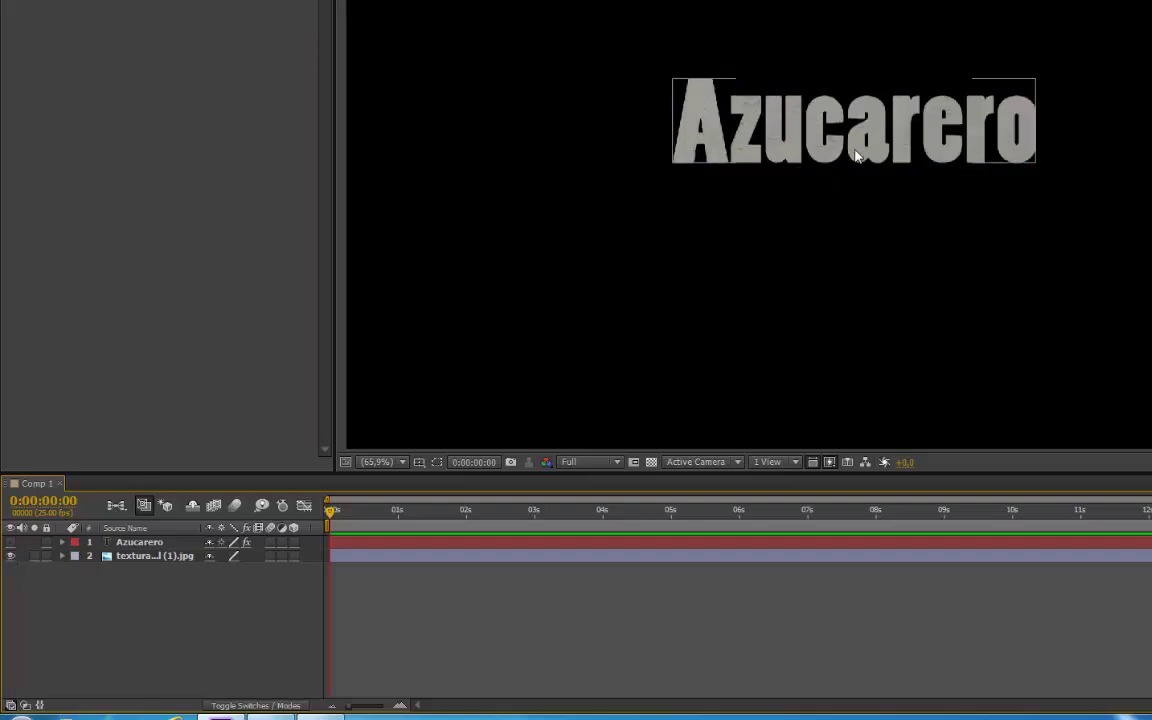
click(62, 556)
click(76, 570)
click(75, 543)
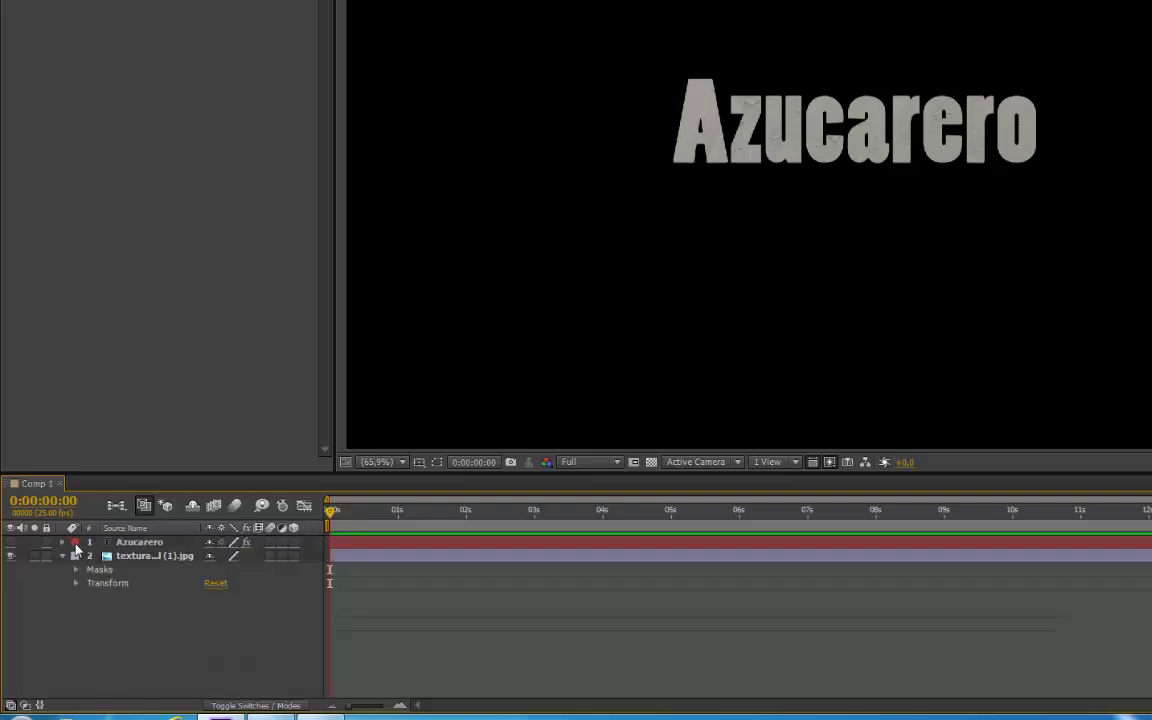
click(63, 556)
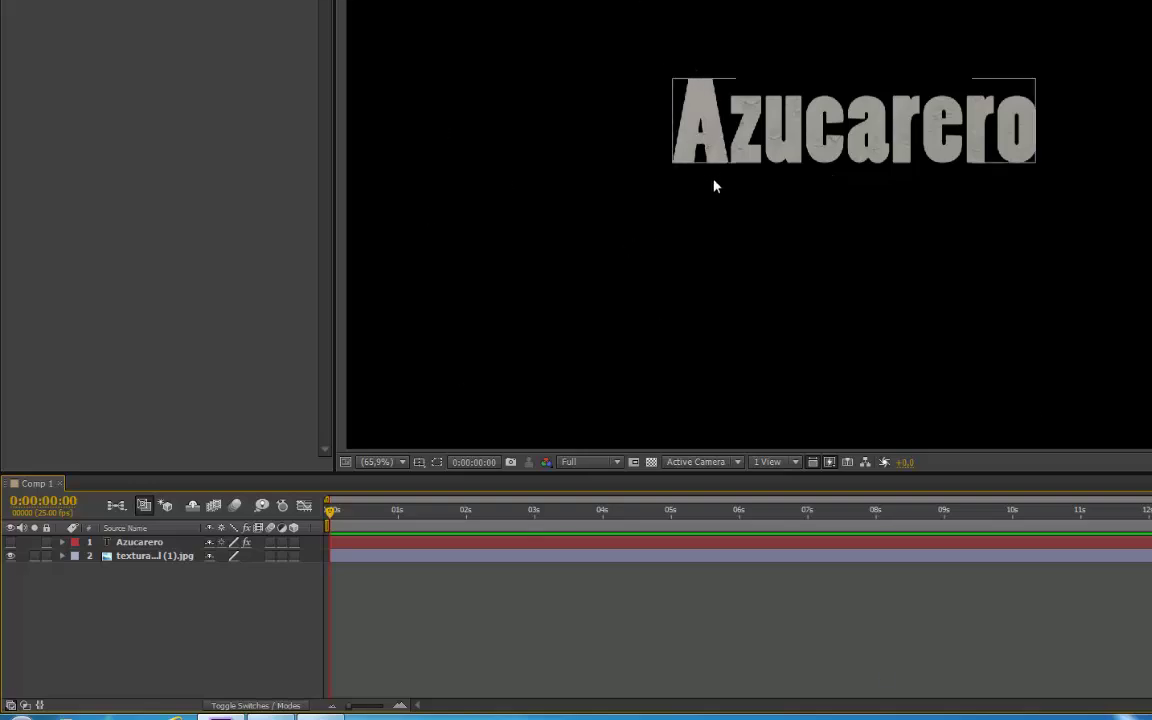
click(10, 556)
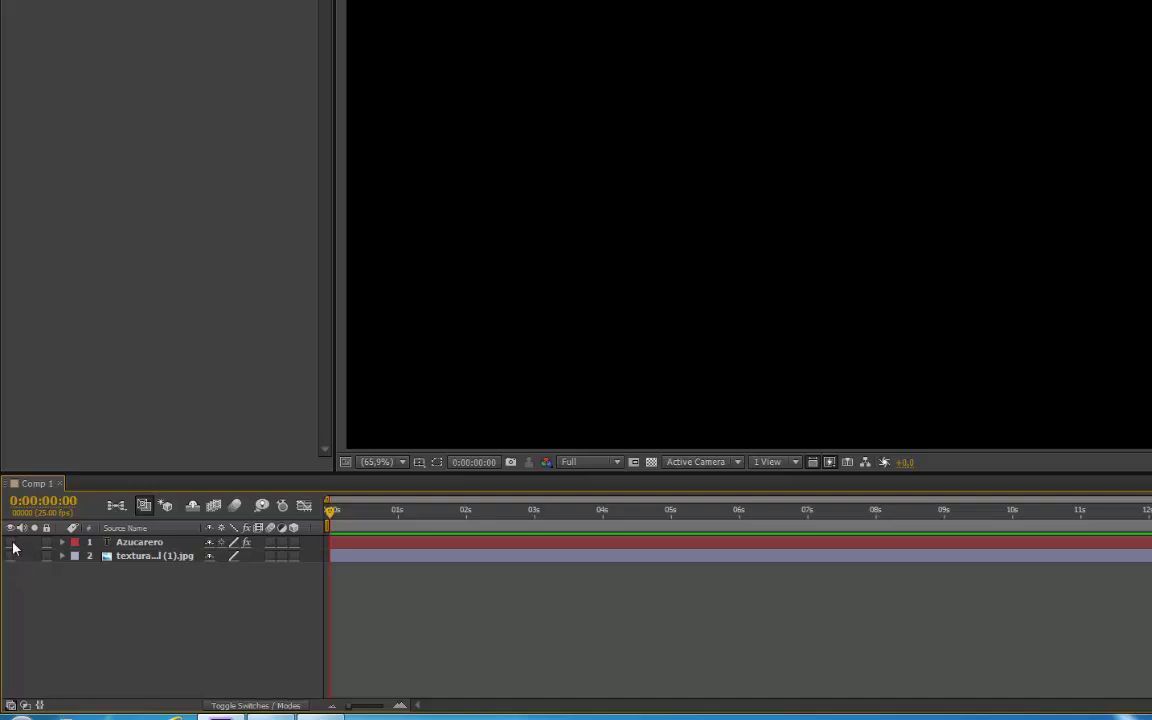
click(12, 543)
click(10, 557)
Pre-compose the glass texture layer as "texturas cristal (1).jpg Comp 1", moving all attributes into the new composition.
click(137, 560)
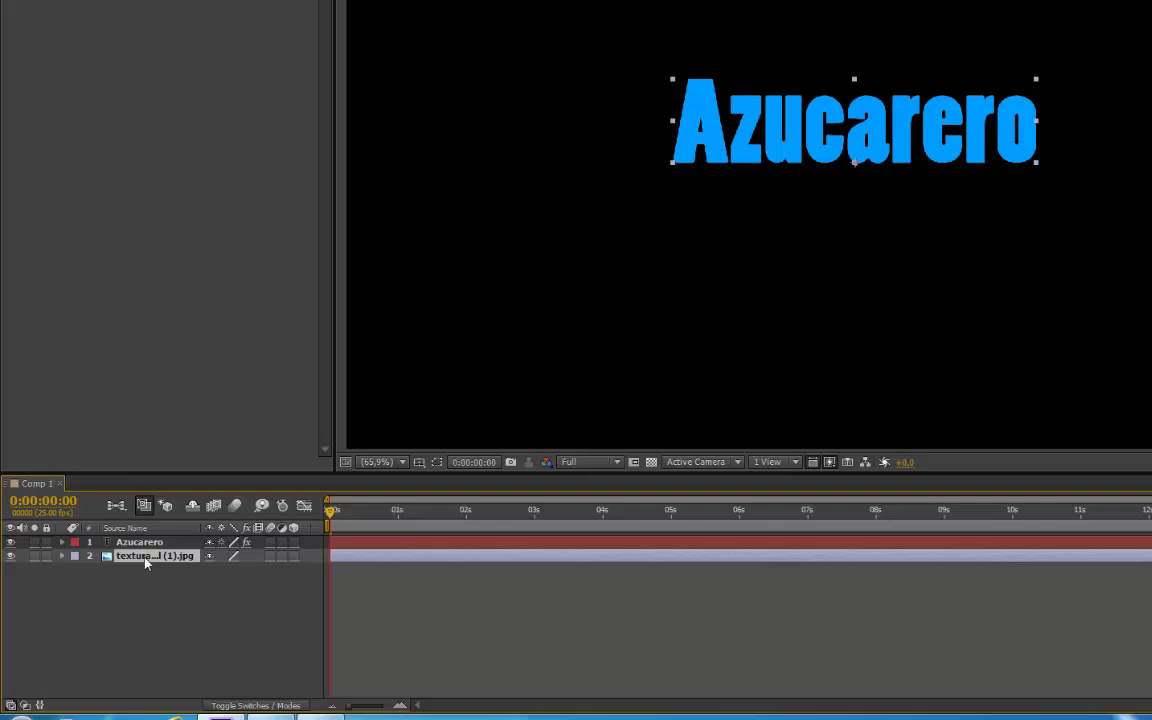
right_click(139, 563)
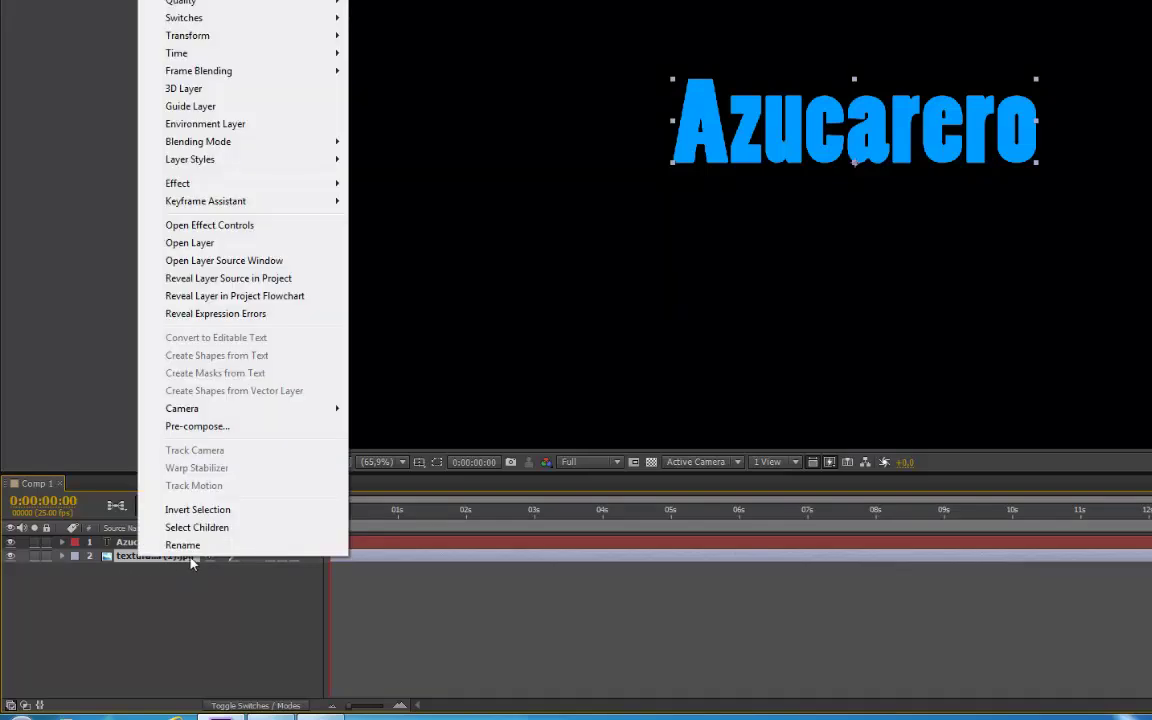
click(205, 427)
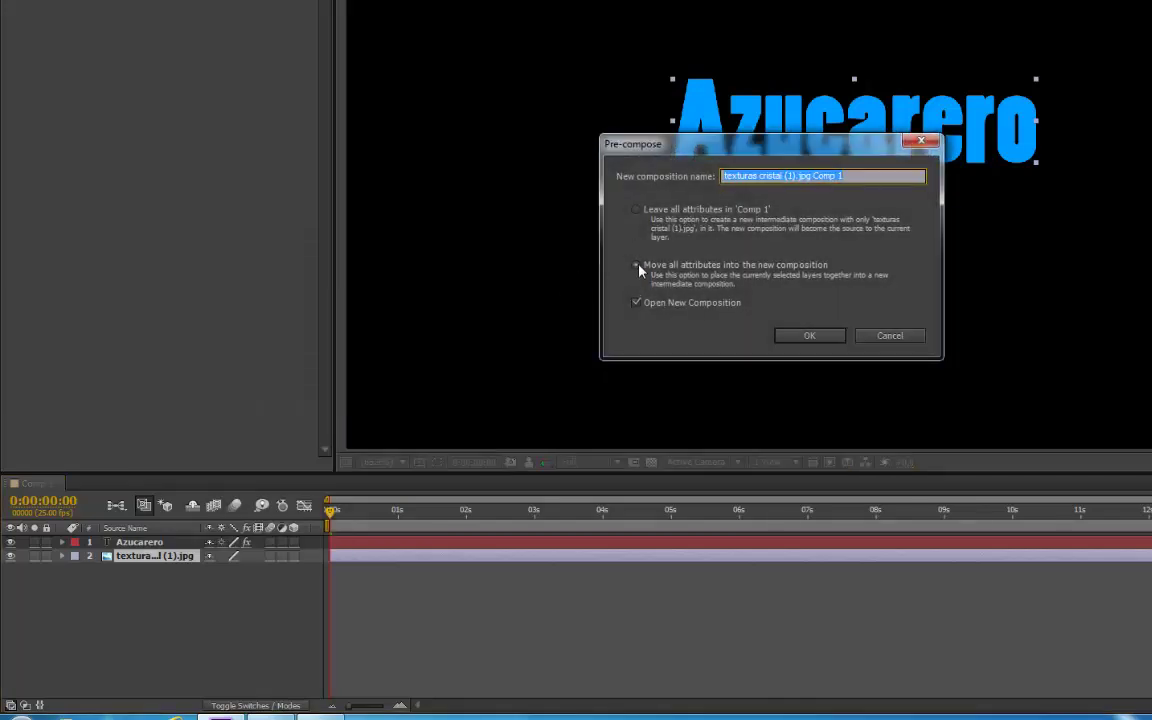
click(638, 210)
click(638, 266)
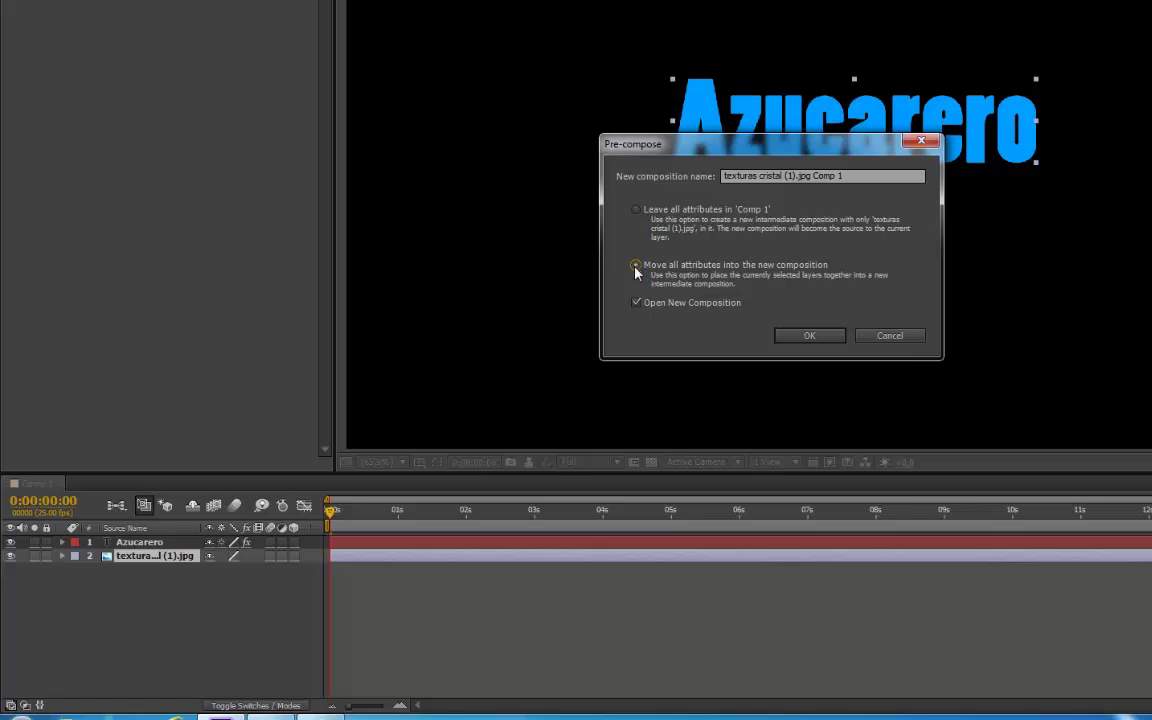
click(808, 336)
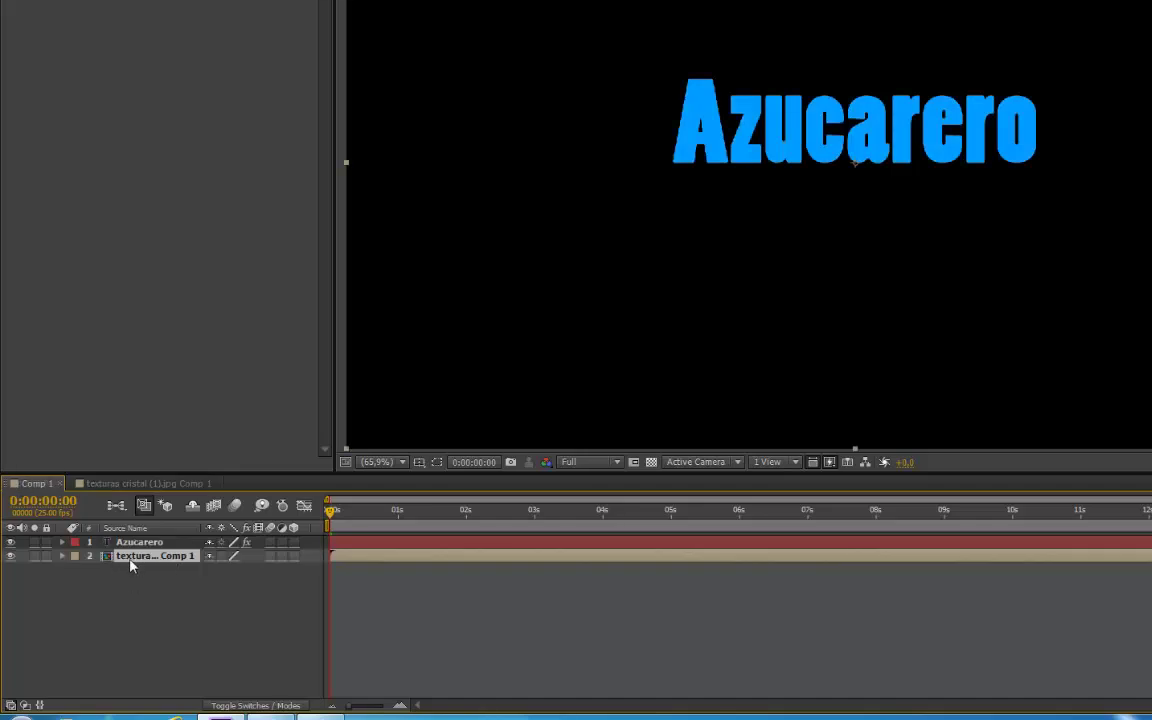
Set the Front Layer of the Azucarero layer's Shatter textures to "texturas cristal (1).jpg Comp 1".
click(135, 543)
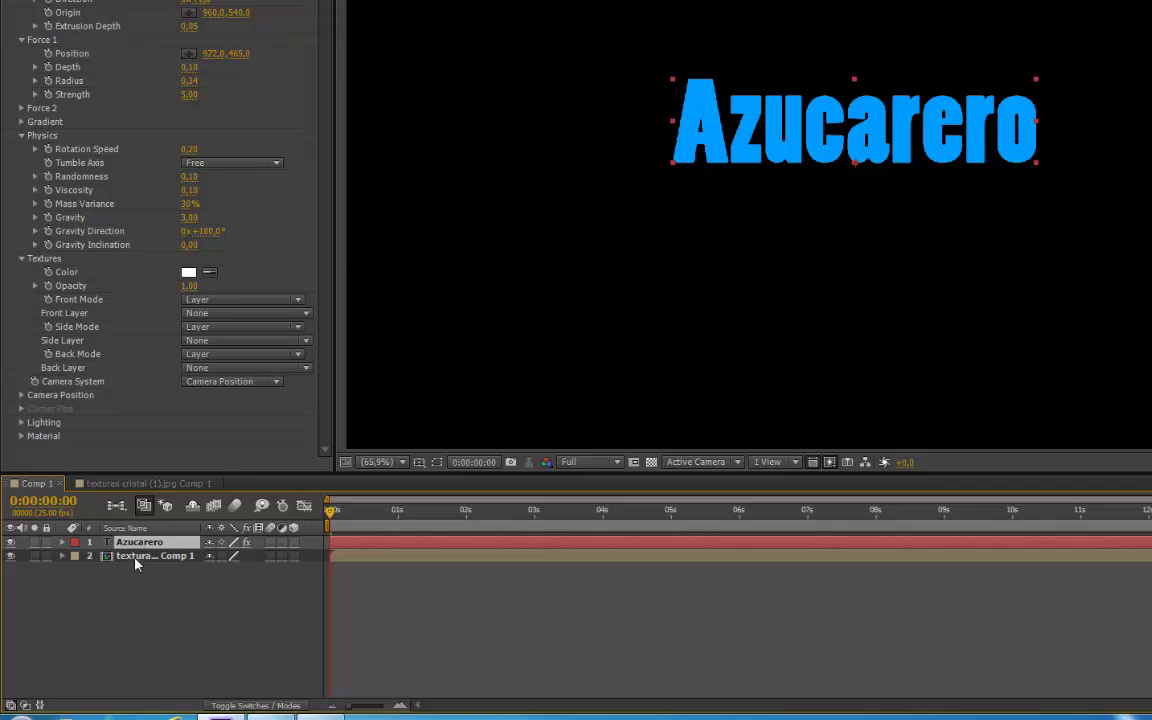
click(137, 557)
click(137, 543)
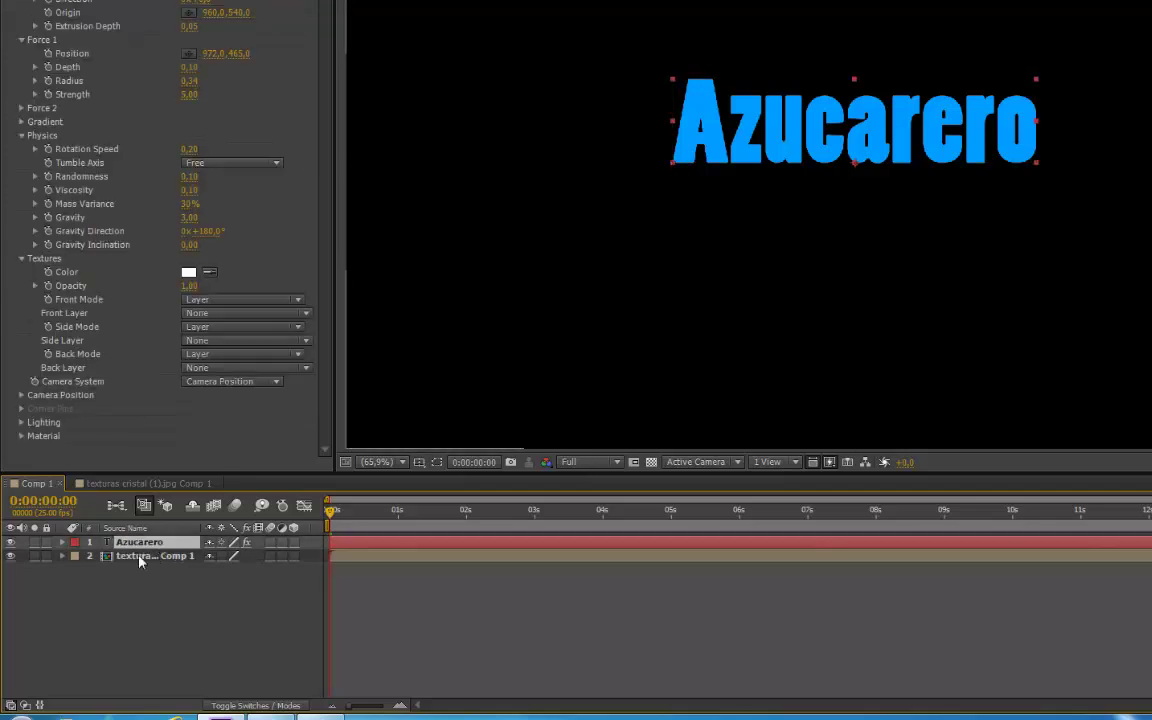
click(141, 557)
click(141, 543)
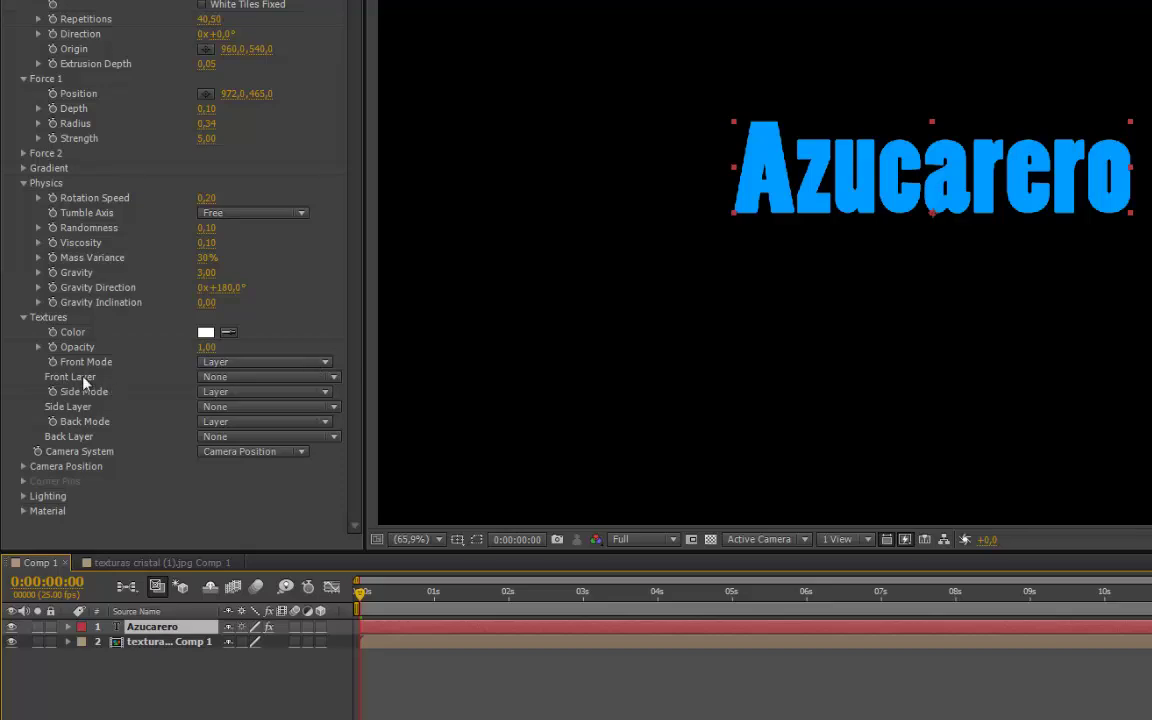
click(318, 381)
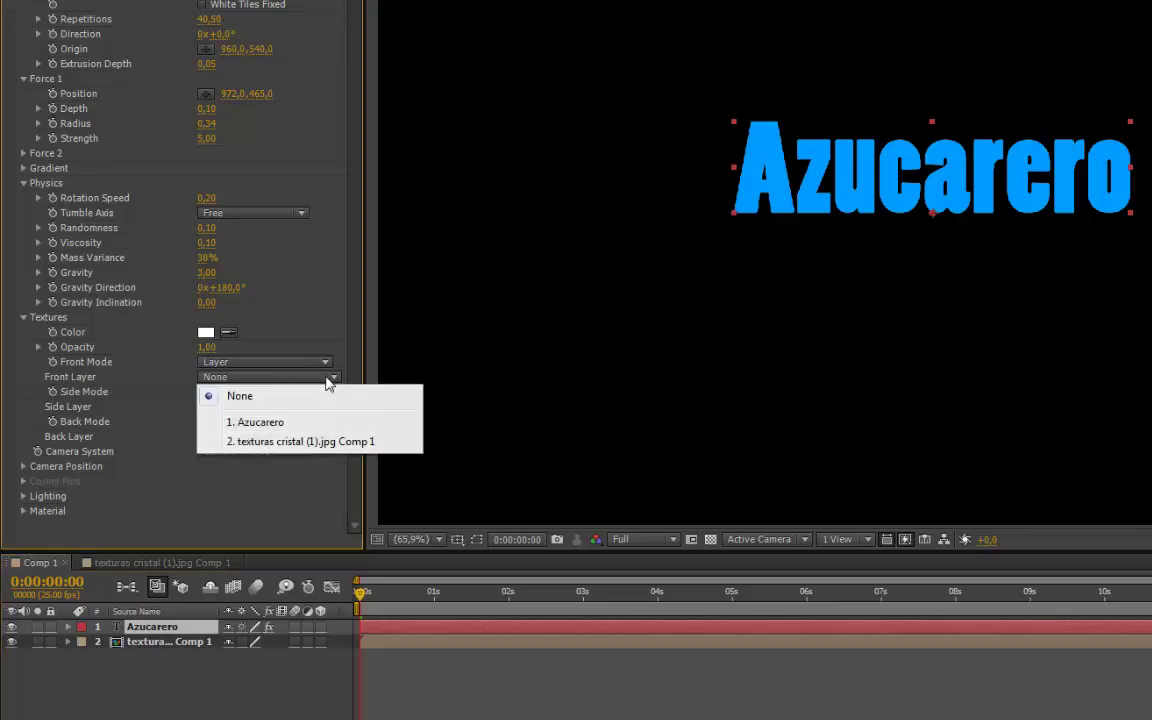
click(277, 443)
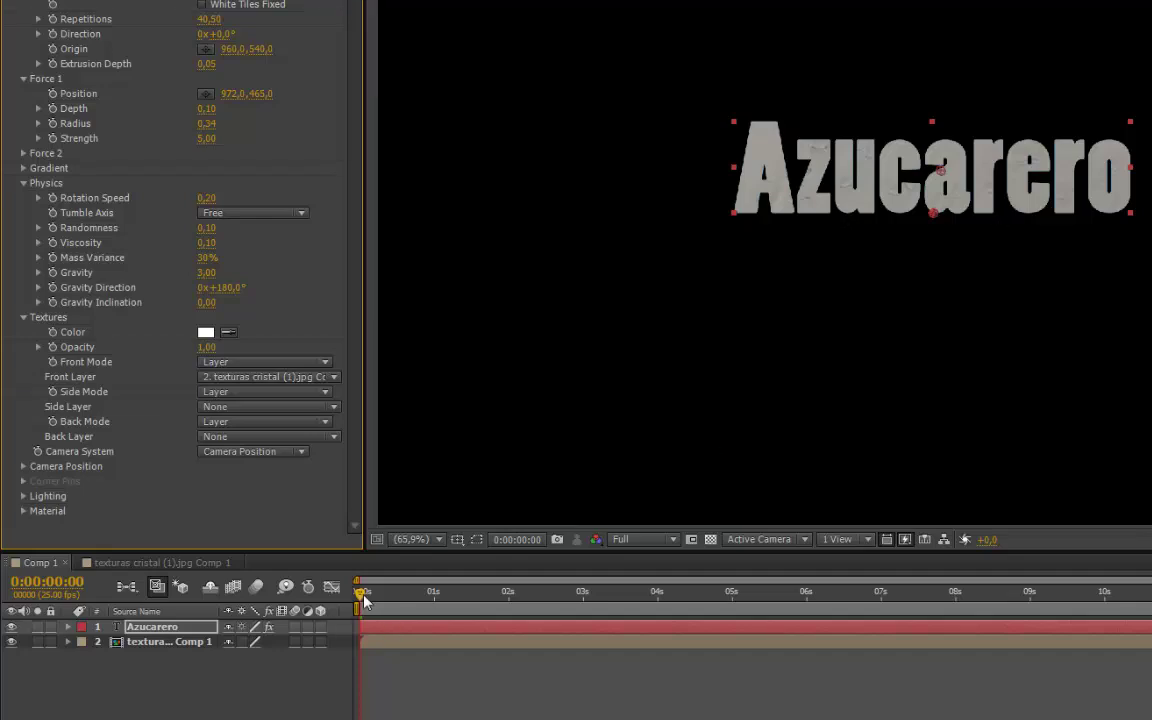
Hide the pre-composed glass texture layer and check the textured letters and fragments over the opening frames.
drag(362, 595, 383, 617)
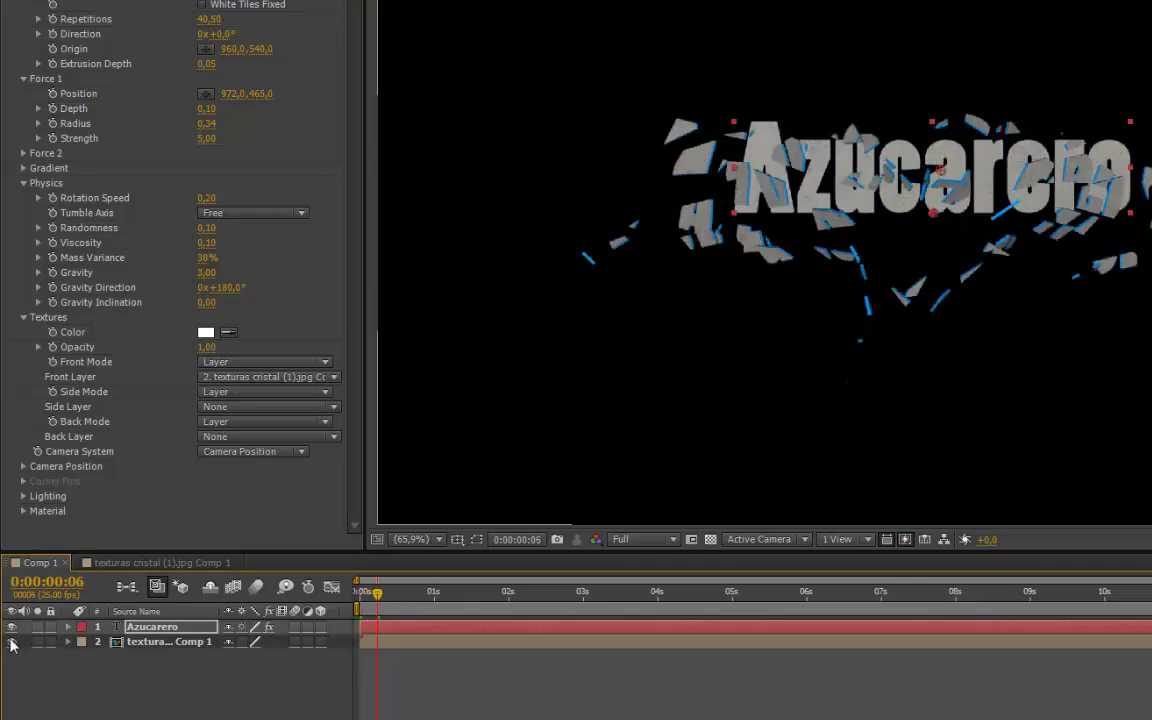
click(366, 596)
mouse_move(366, 593)
mouse_down()
mouse_move(411, 595)
mouse_move(346, 598)
mouse_up()
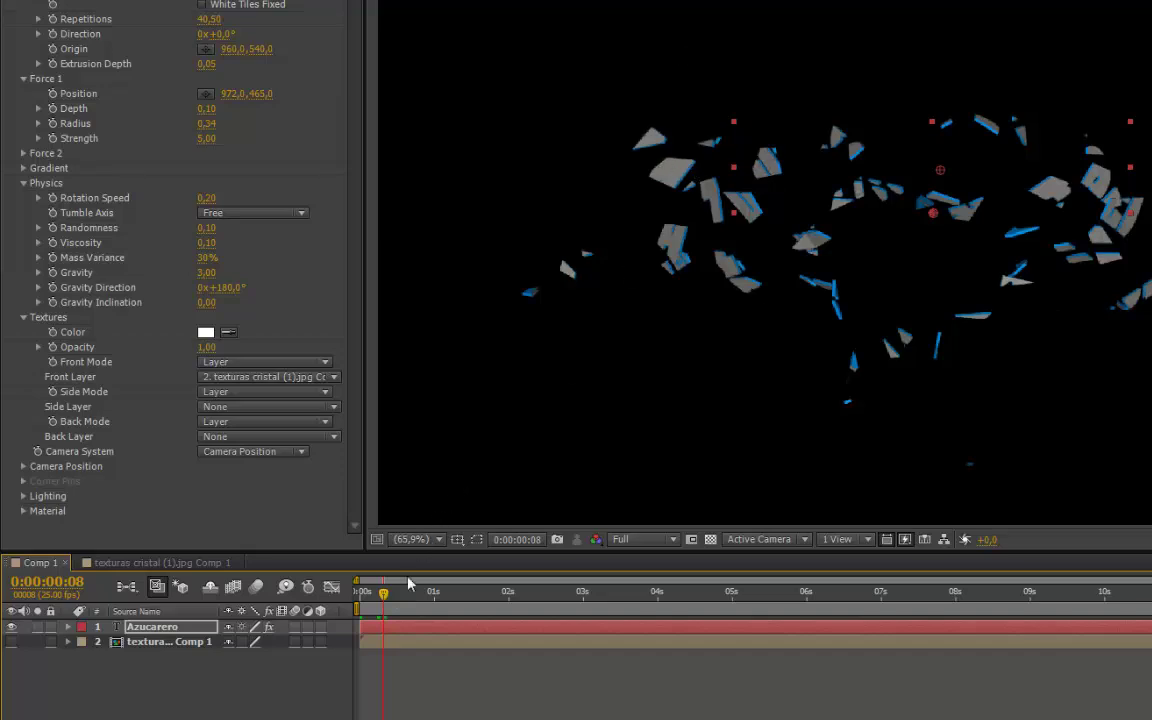
drag(384, 592, 360, 592)
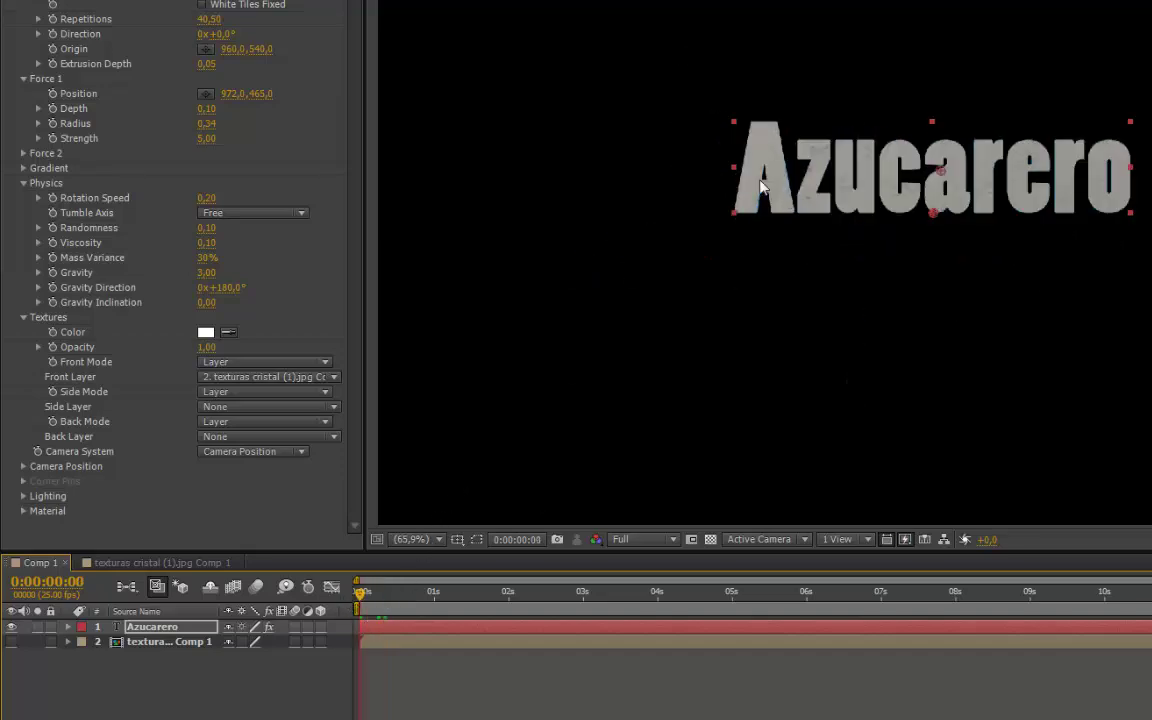
scroll(898, 187, up, 1)
scroll(898, 190, up, 1)
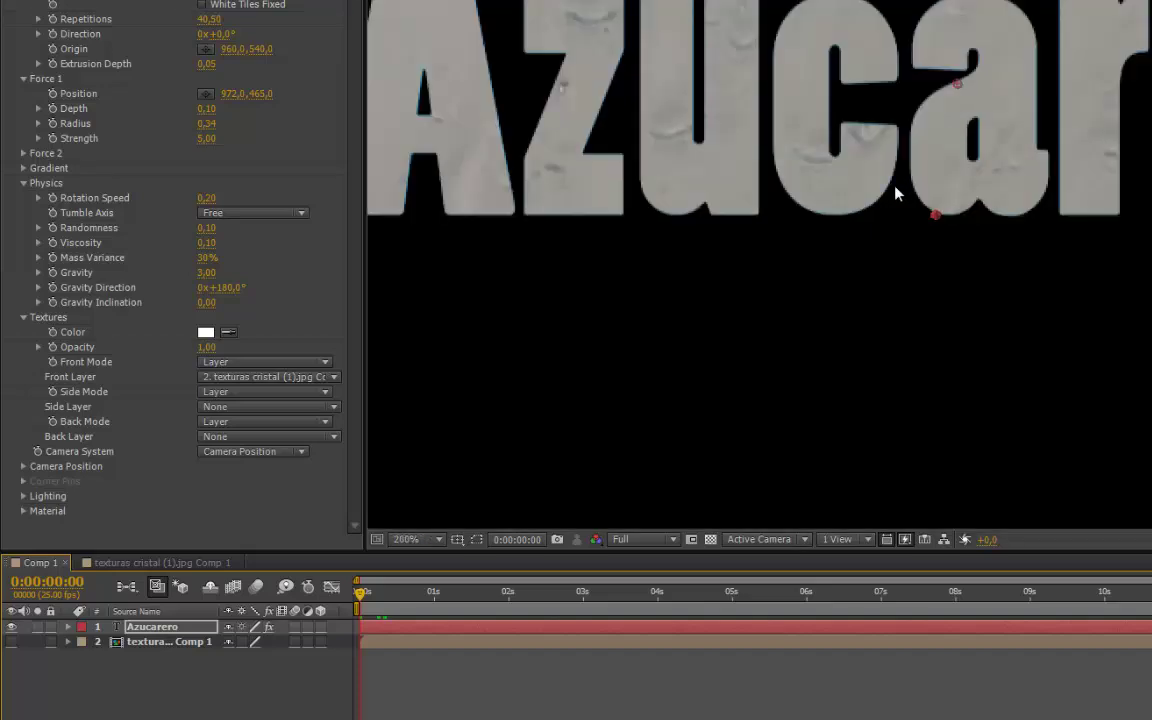
scroll(694, 239, down, 1)
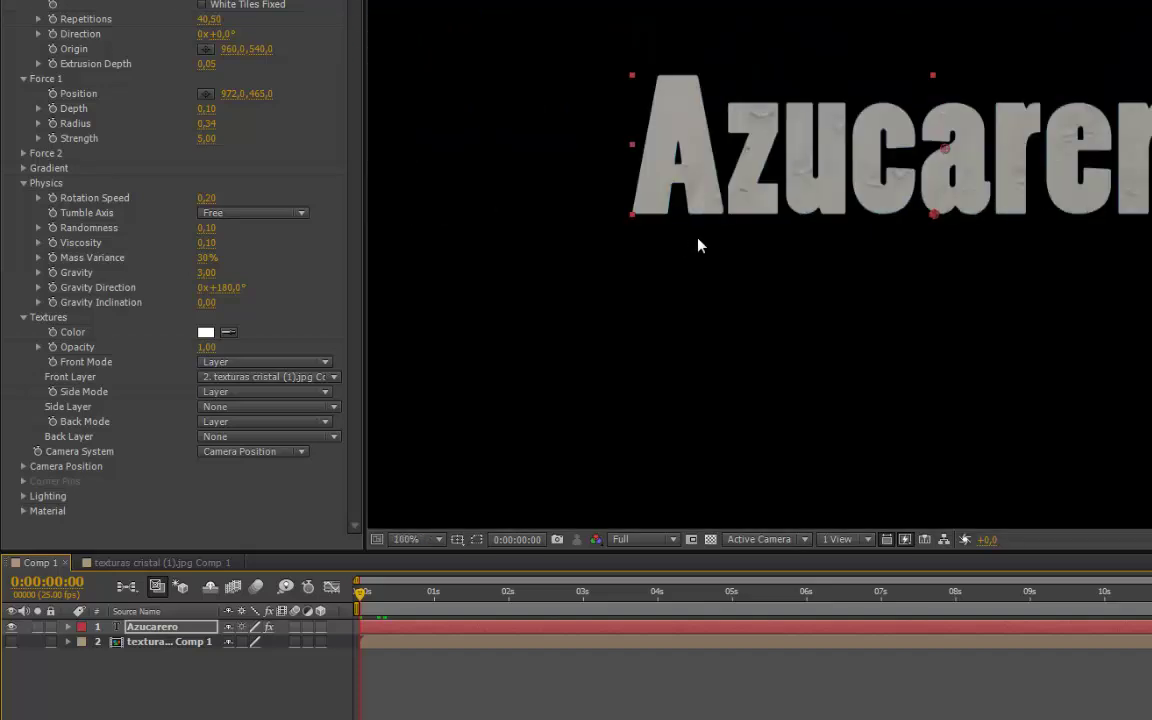
scroll(699, 244, down, 3)
Set the Shatter Side Layer and Back Layer to "texturas cristal (1).jpg Comp 1" while viewing frame 0:00:00:12.
drag(361, 593, 397, 604)
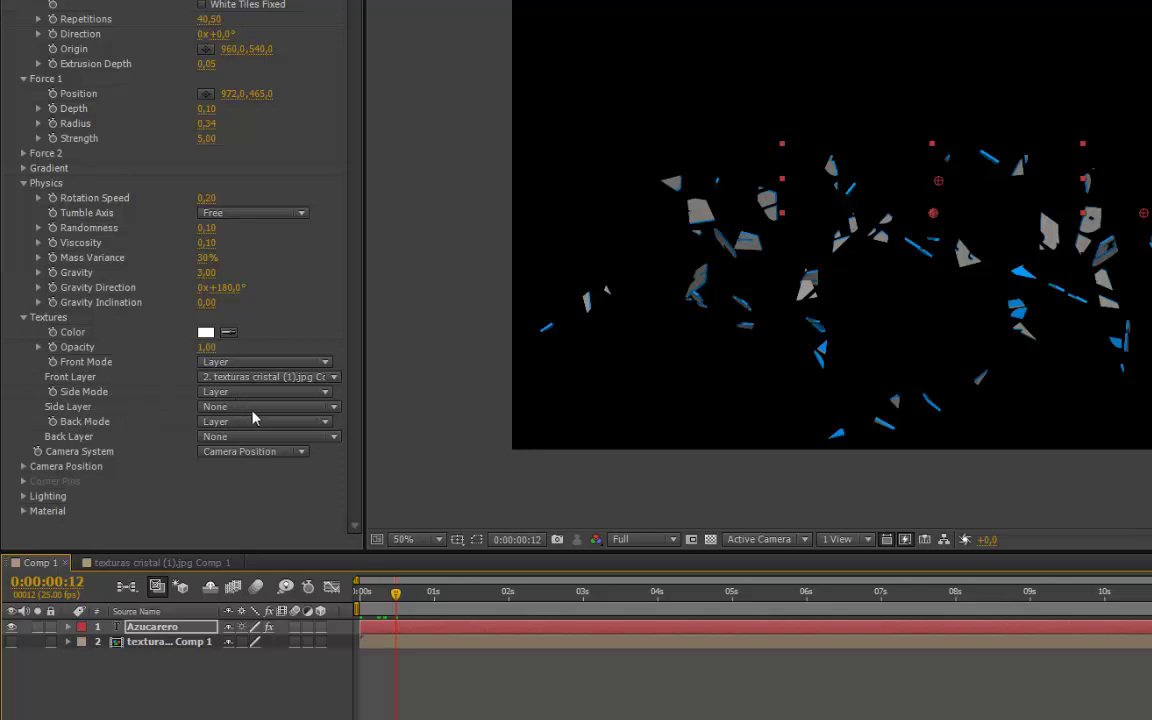
click(298, 407)
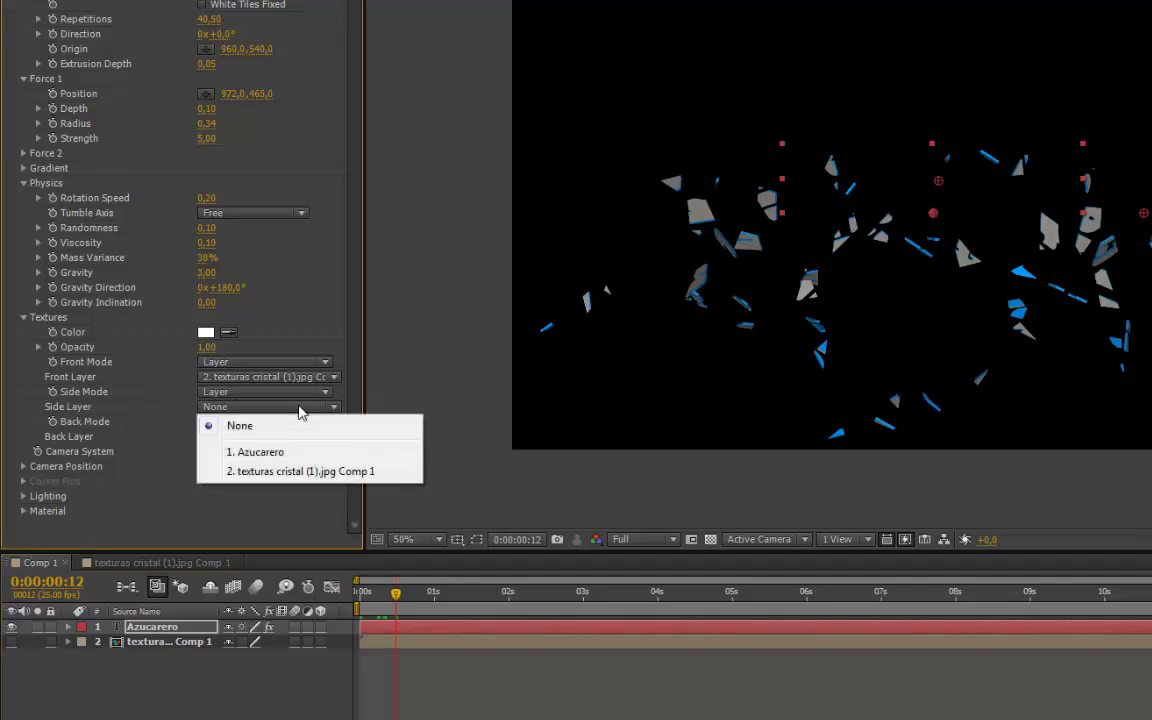
click(268, 476)
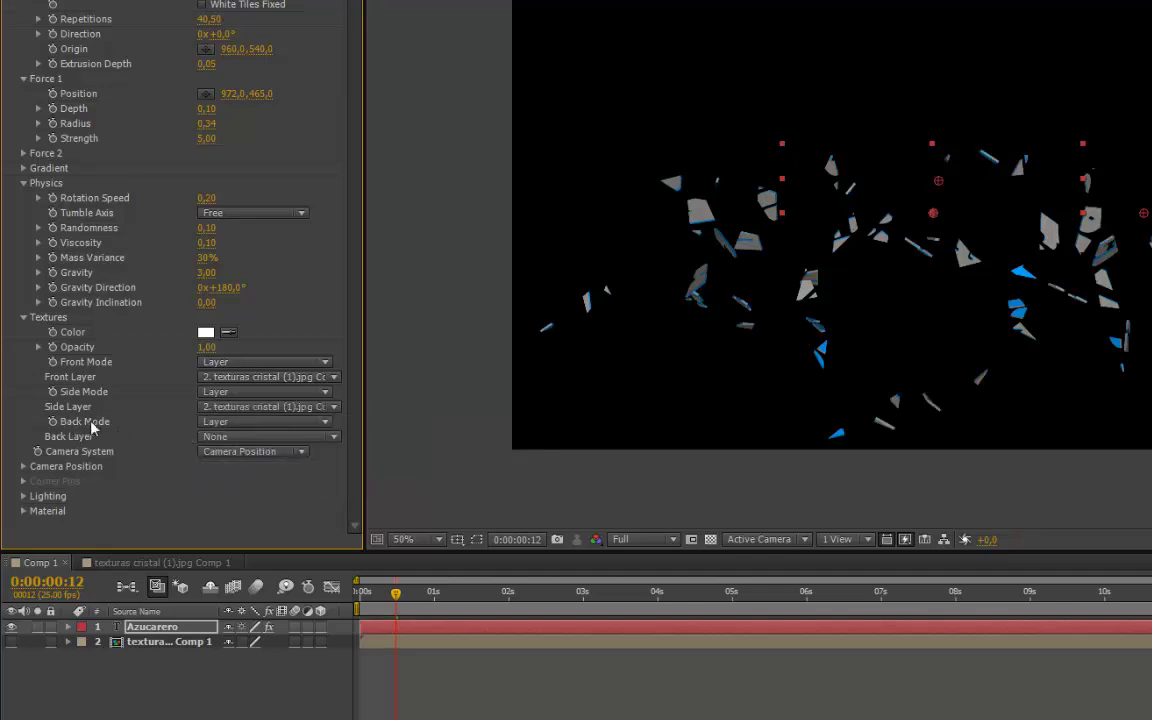
click(255, 440)
click(265, 505)
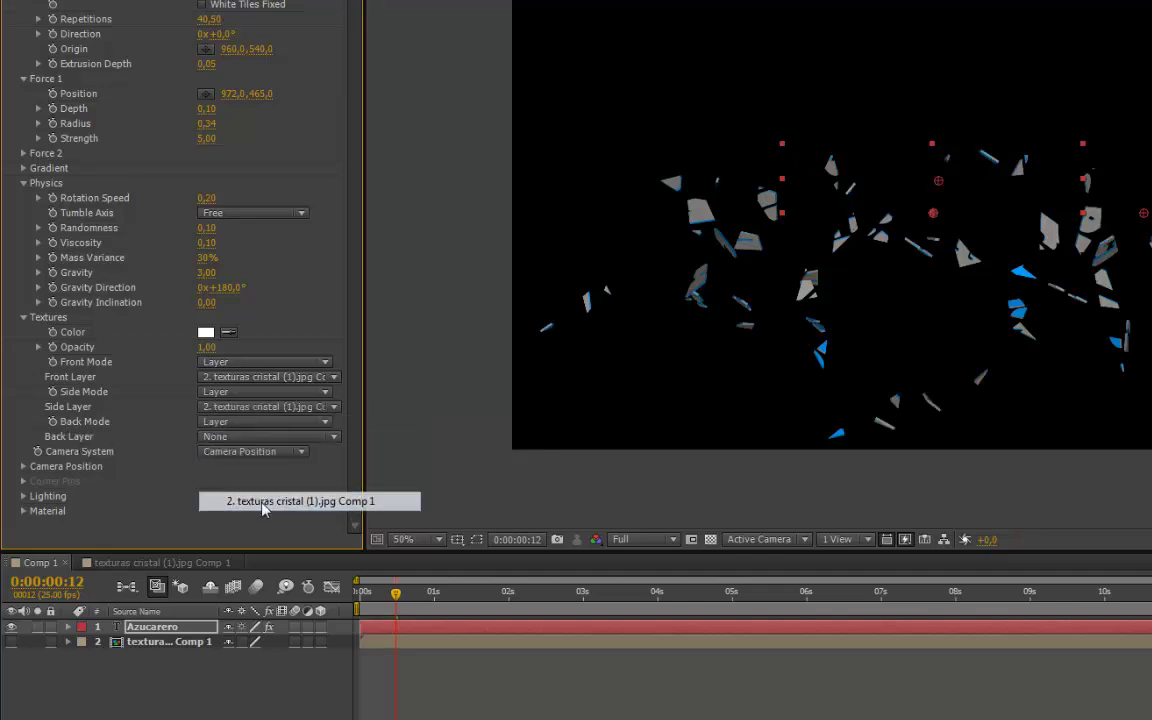
Scrub through the fully textured shatter and play a RAM preview from the first frame.
drag(396, 593, 457, 610)
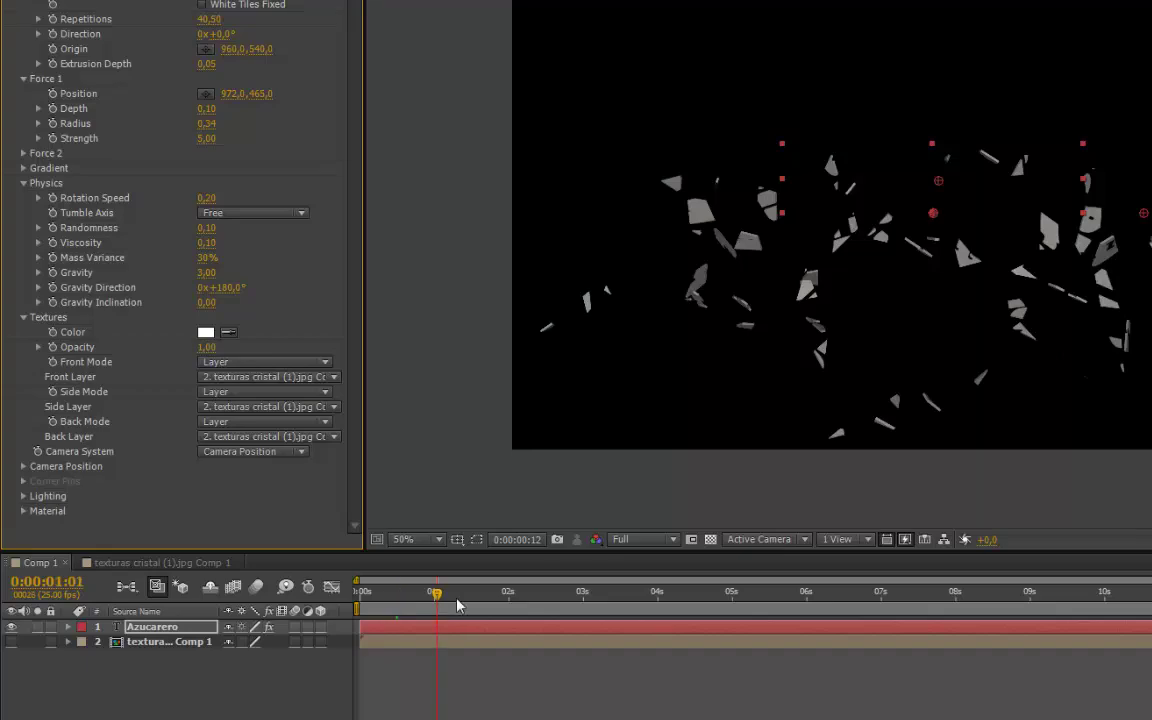
drag(353, 570, 281, 555)
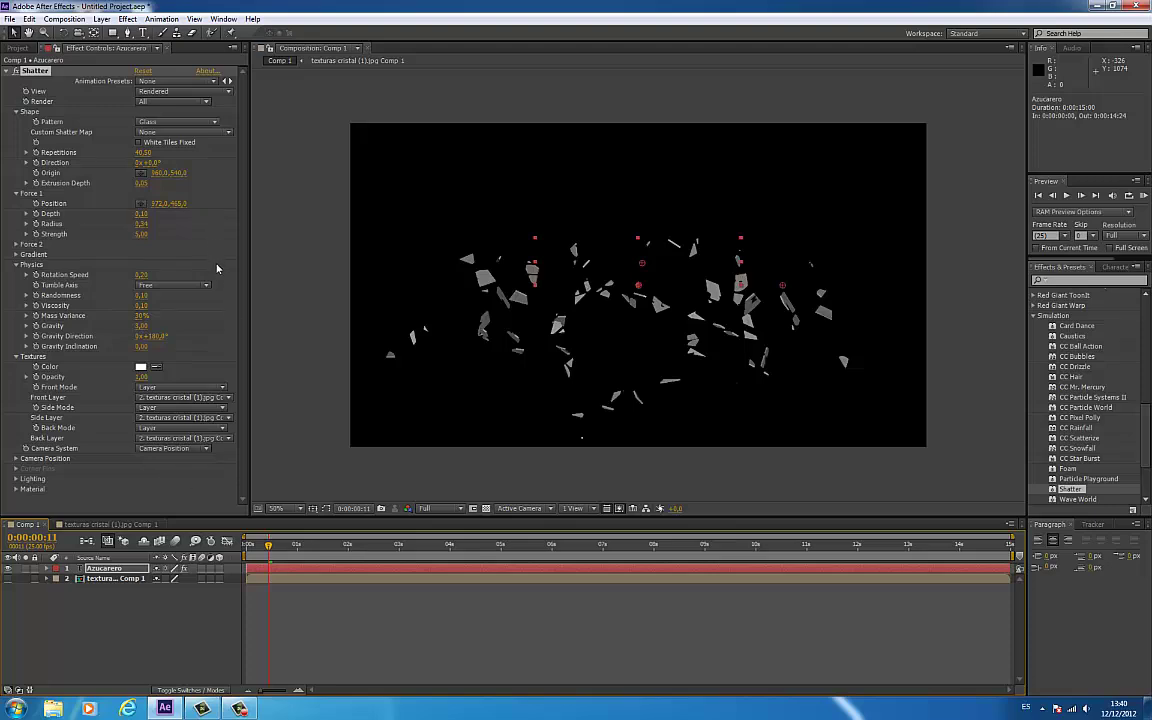
key(Home)
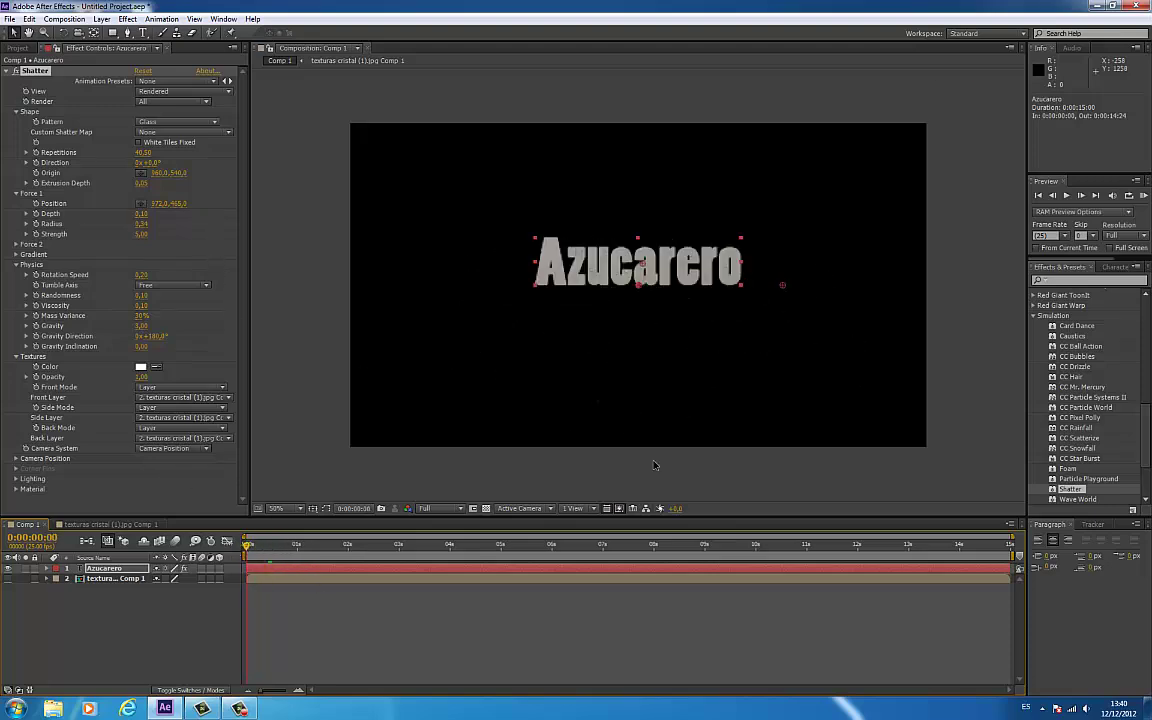
click(1144, 196)
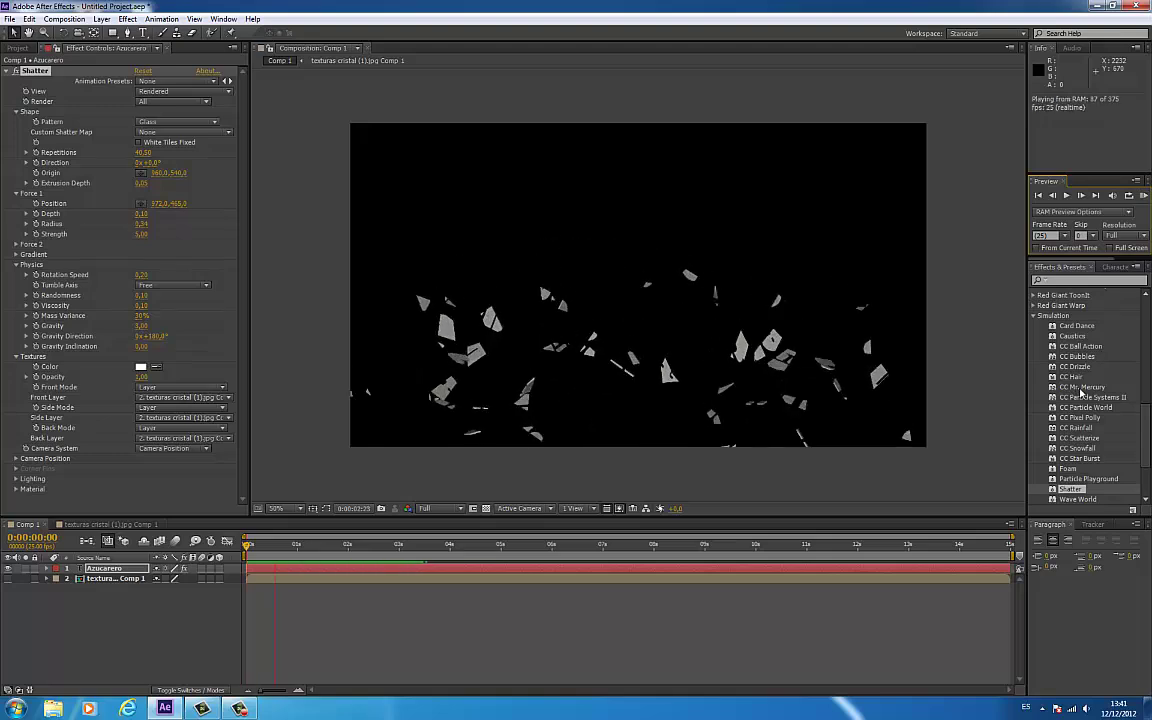
click(282, 665)
key(space)
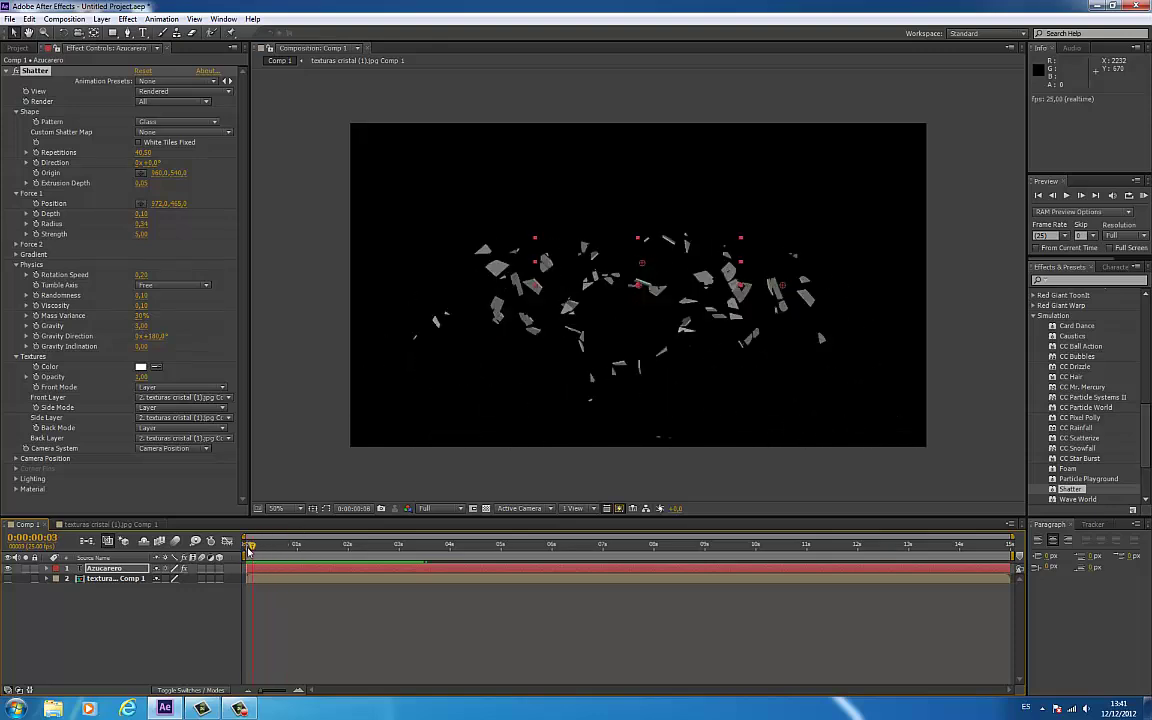
Set the Shatter Repetitions to 89 and play a RAM preview of the finer fragments from the first frame.
click(310, 541)
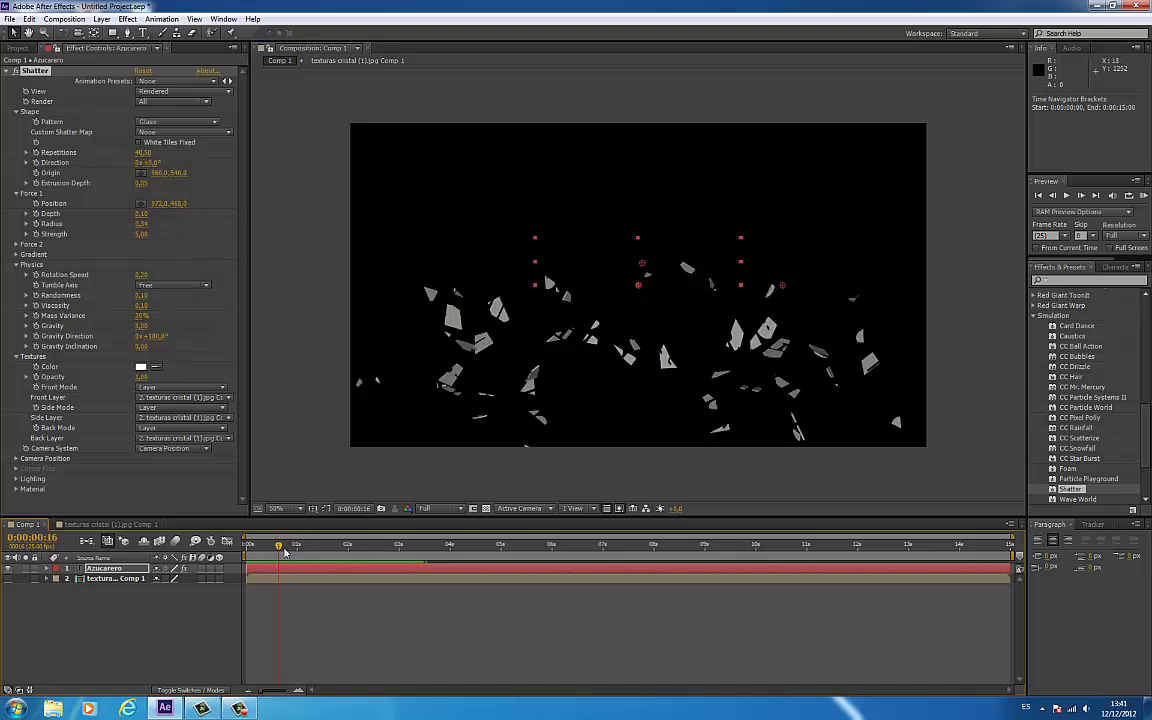
mouse_move(285, 552)
mouse_down()
mouse_move(258, 550)
mouse_move(272, 550)
mouse_up()
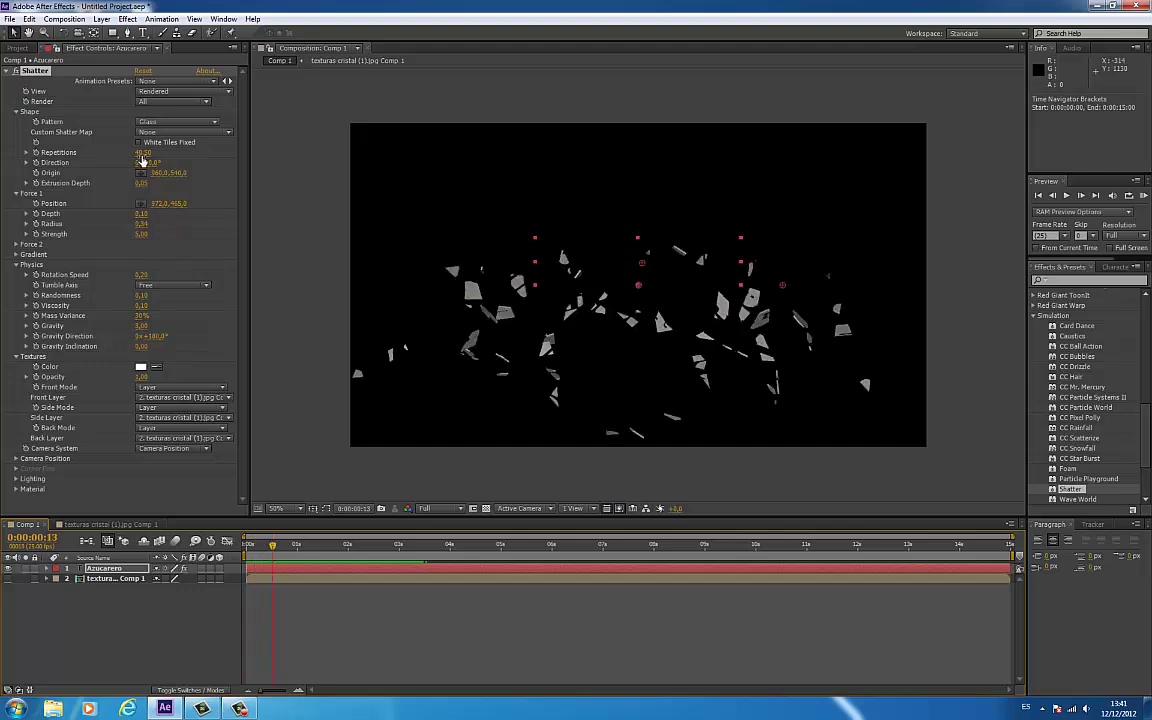
drag(143, 154, 439, 167)
drag(271, 552, 248, 552)
click(1145, 197)
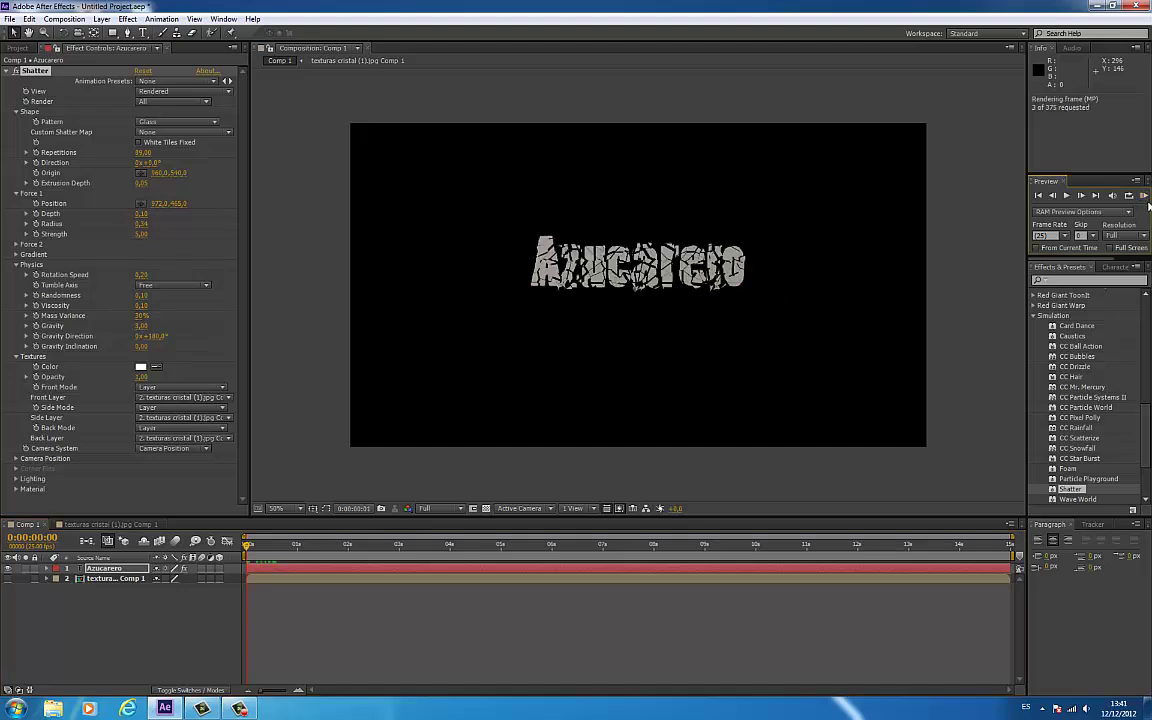
click(742, 405)
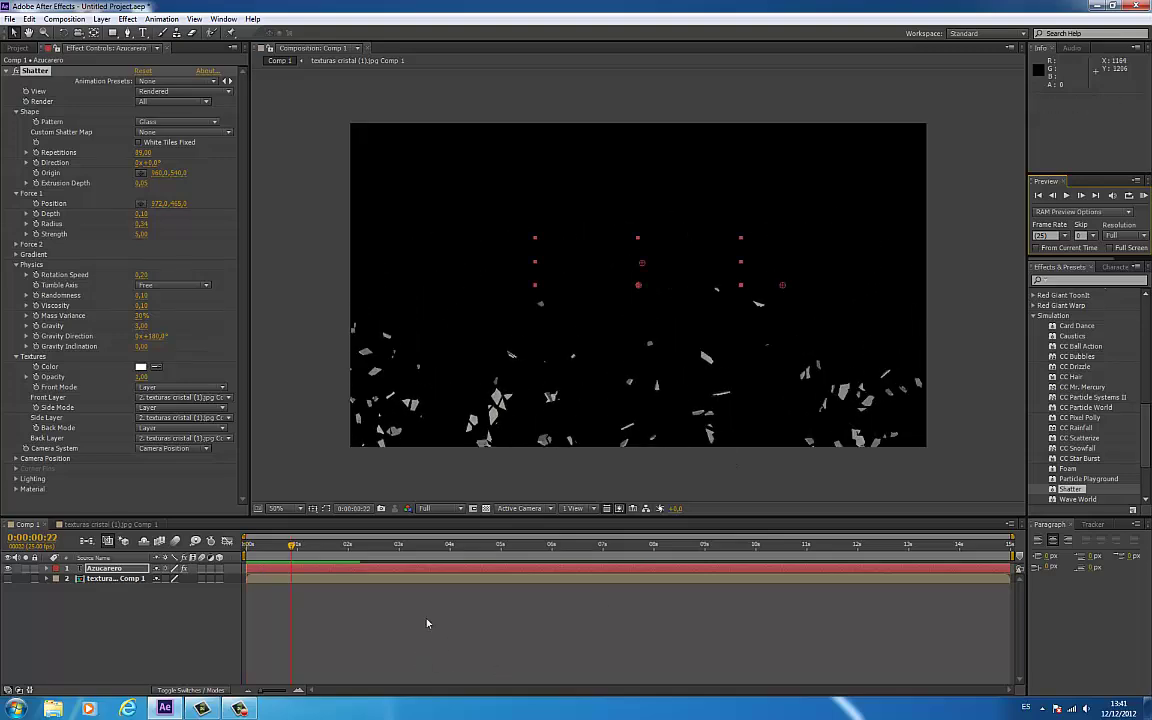
key(space)
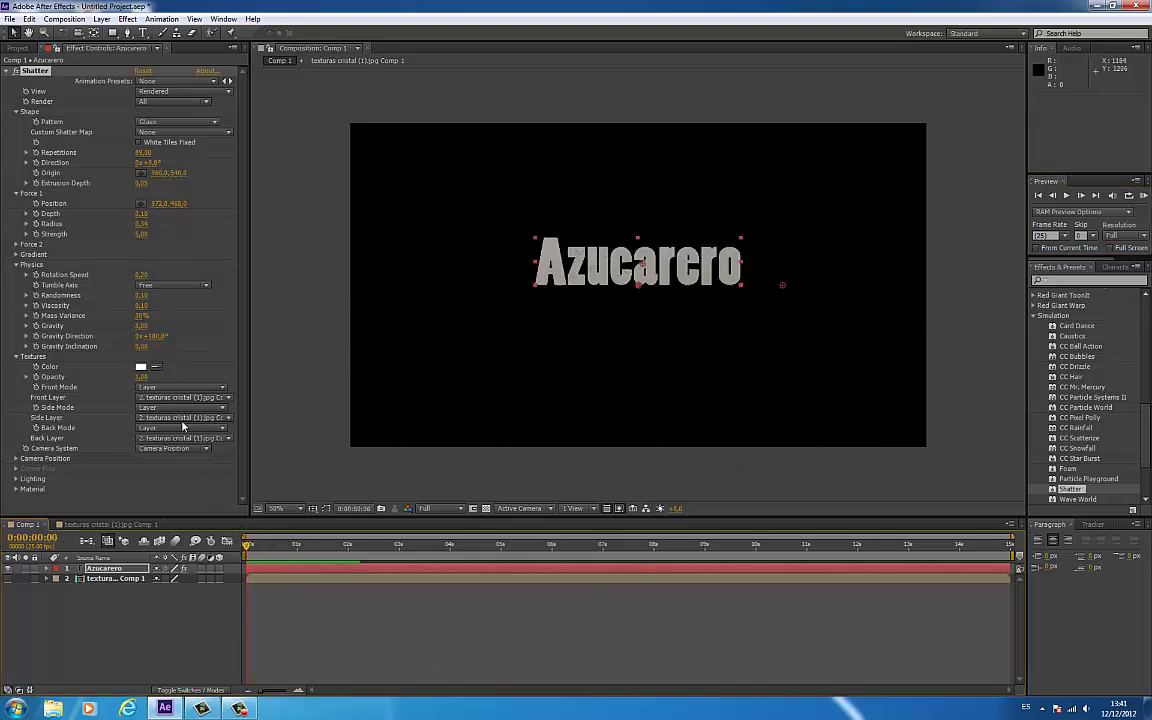
key(space)
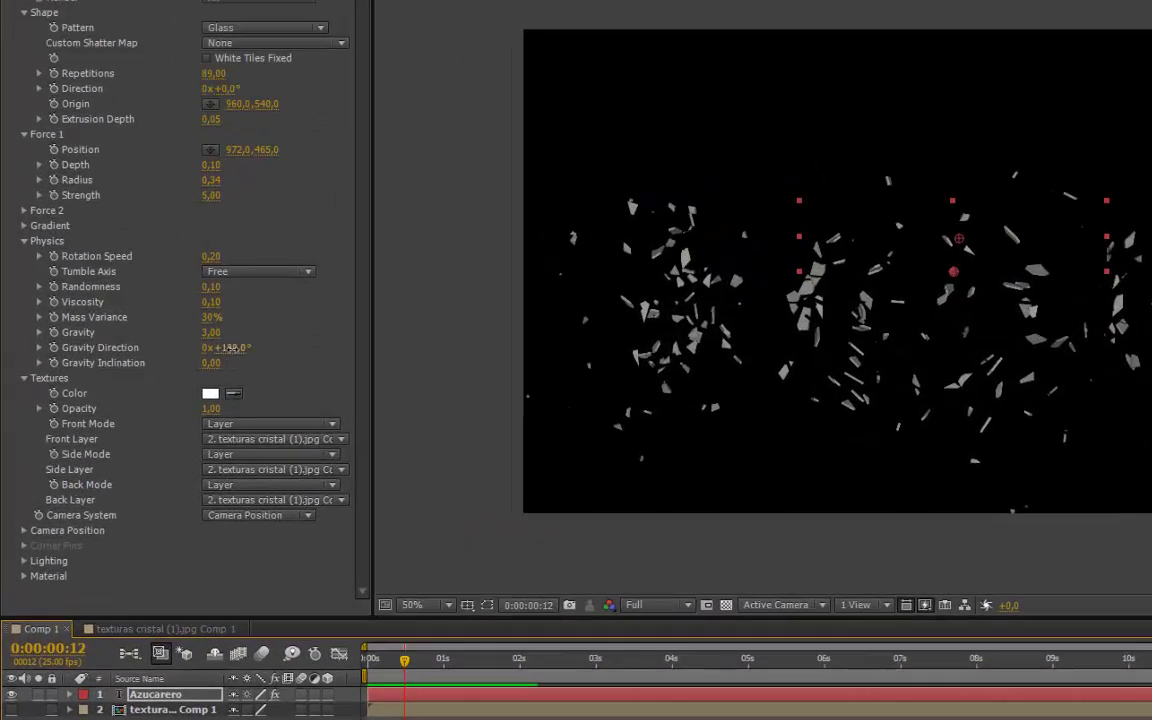
Set the Shatter Gravity Direction to 1x+0,0° and play a RAM preview of the fragments from the first frame.
drag(158, 337, 176, 337)
drag(259, 348, 399, 358)
drag(384, 660, 332, 656)
key(space)
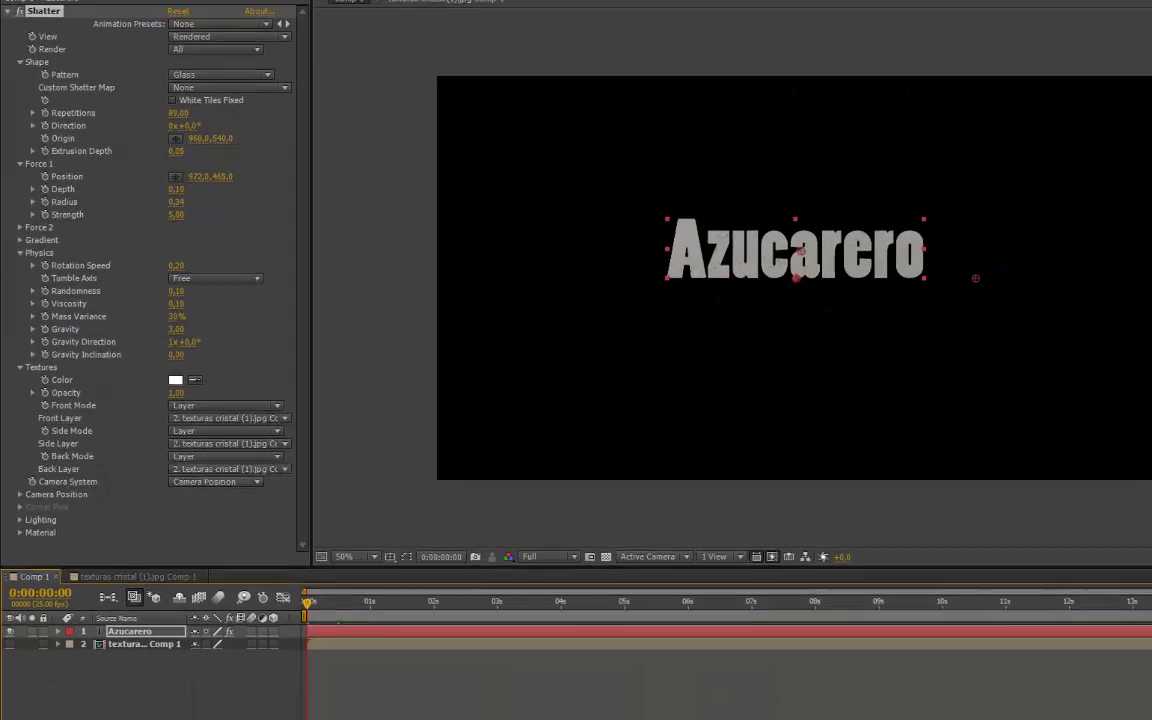
click(1144, 196)
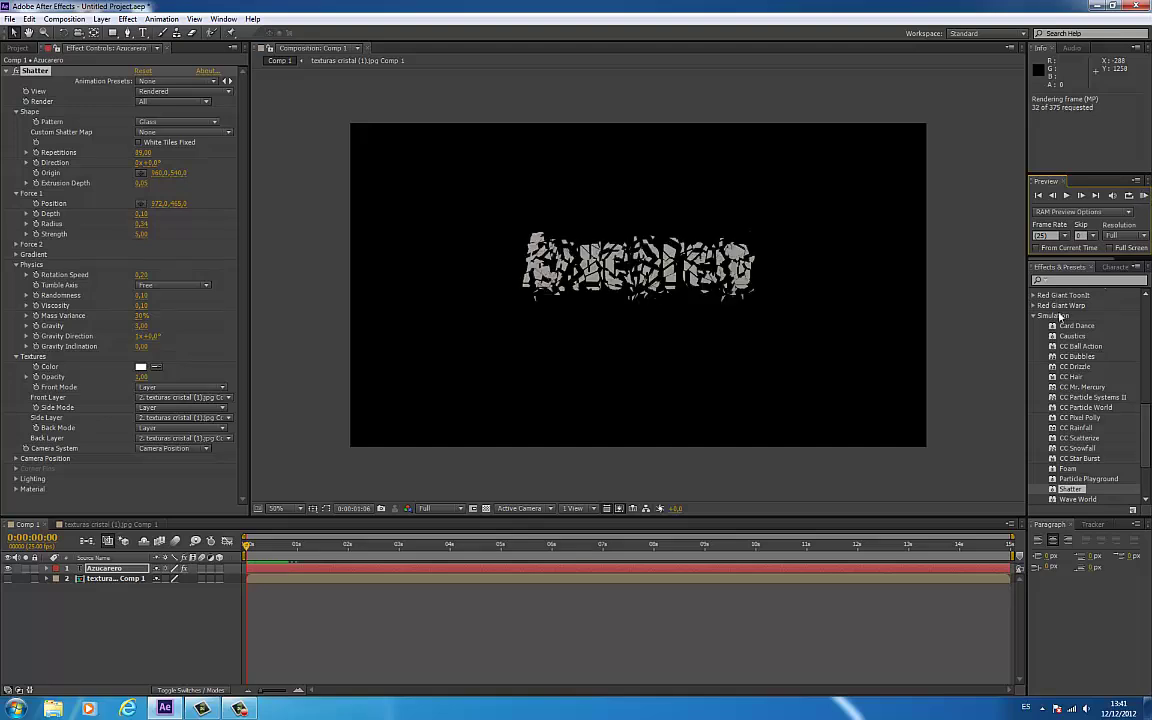
key(space)
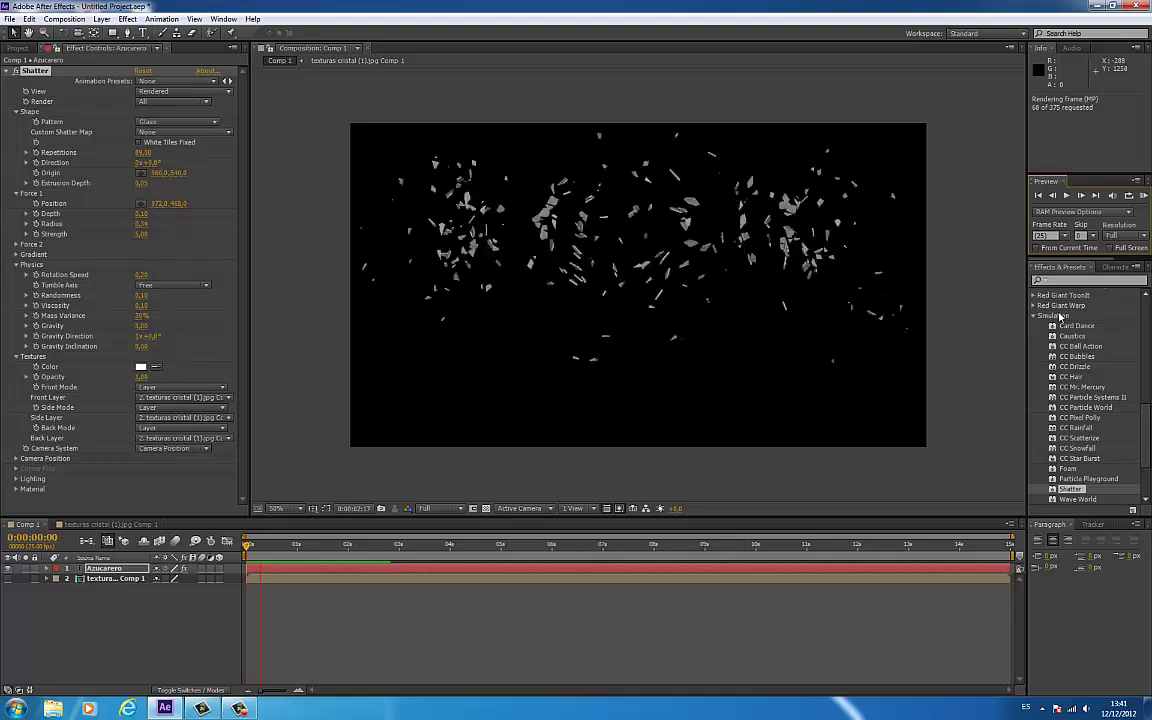
key(space)
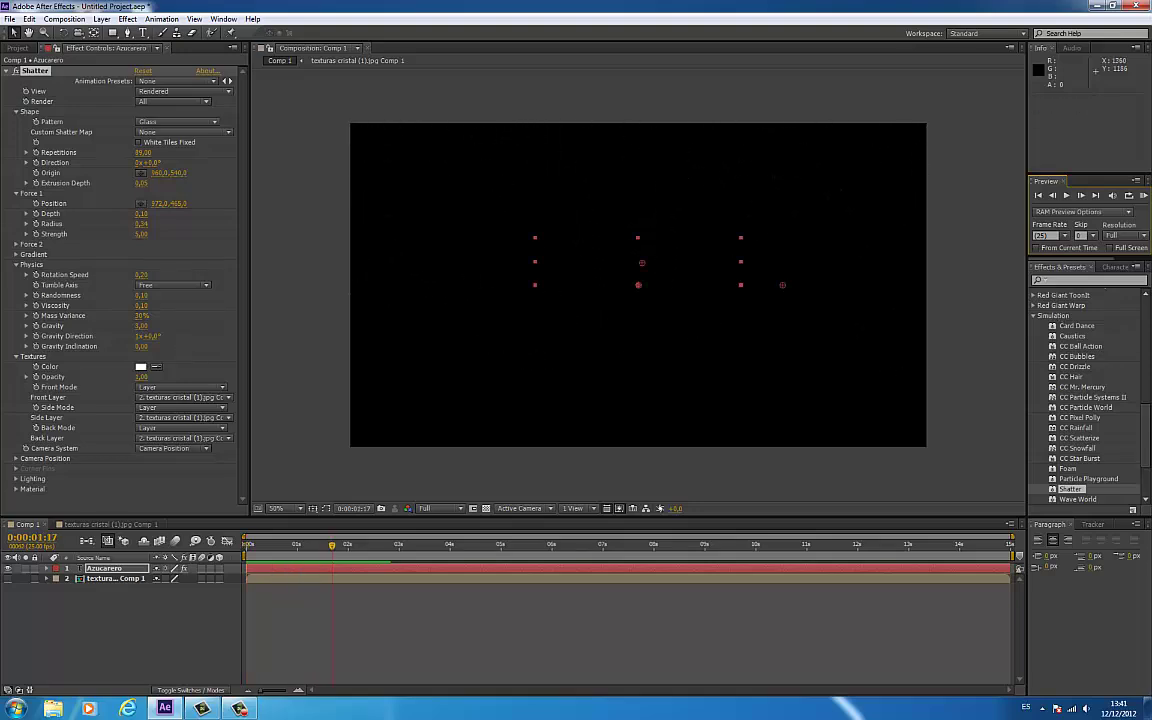
Set the Shatter Gravity Direction to 1x+180,0° and scrub the opening frames to check how the fragments move.
click(152, 337)
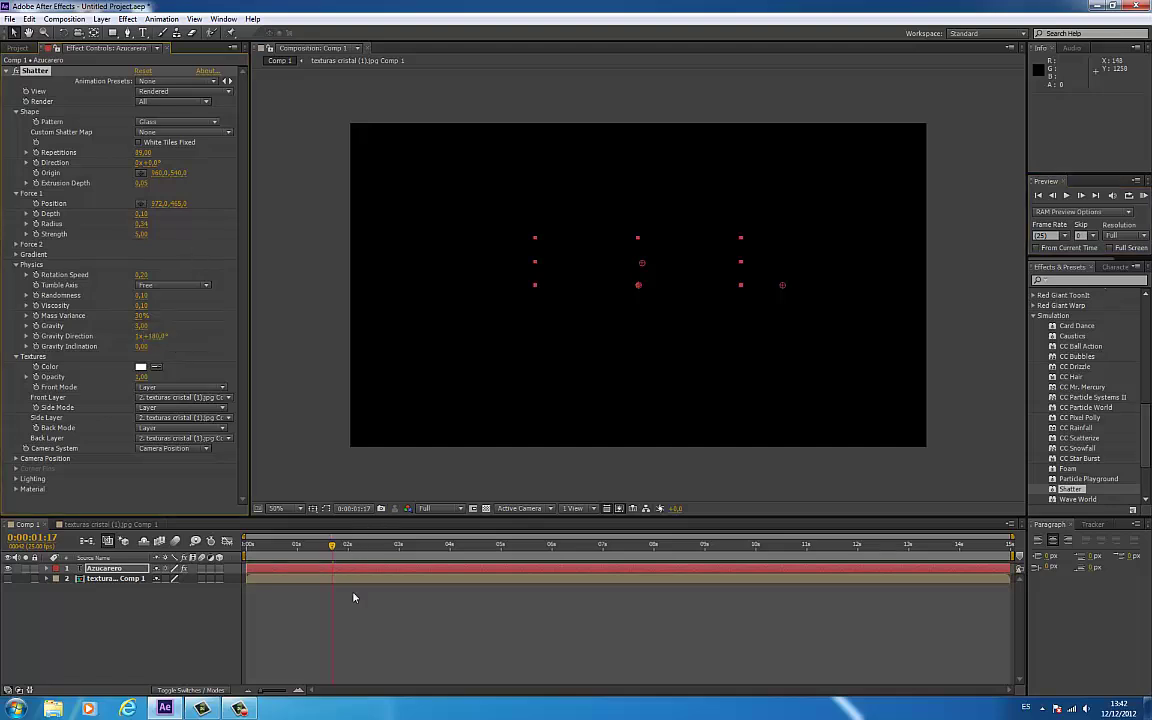
drag(300, 546, 259, 554)
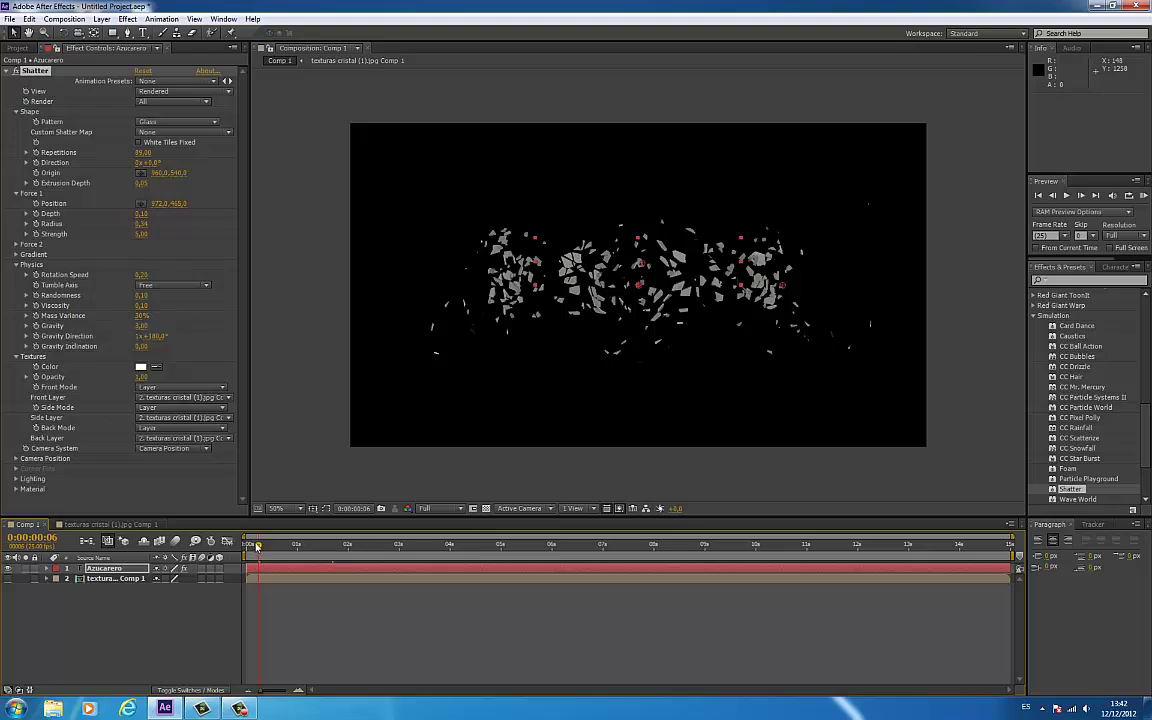
drag(257, 546, 281, 555)
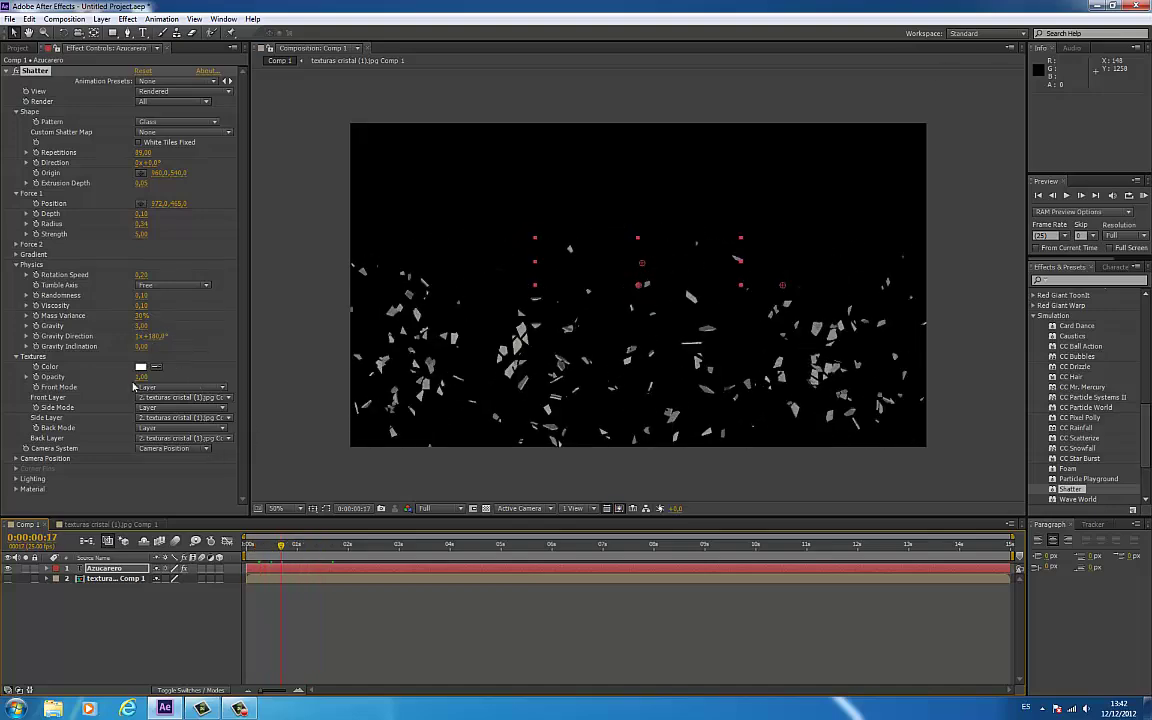
drag(277, 547, 252, 560)
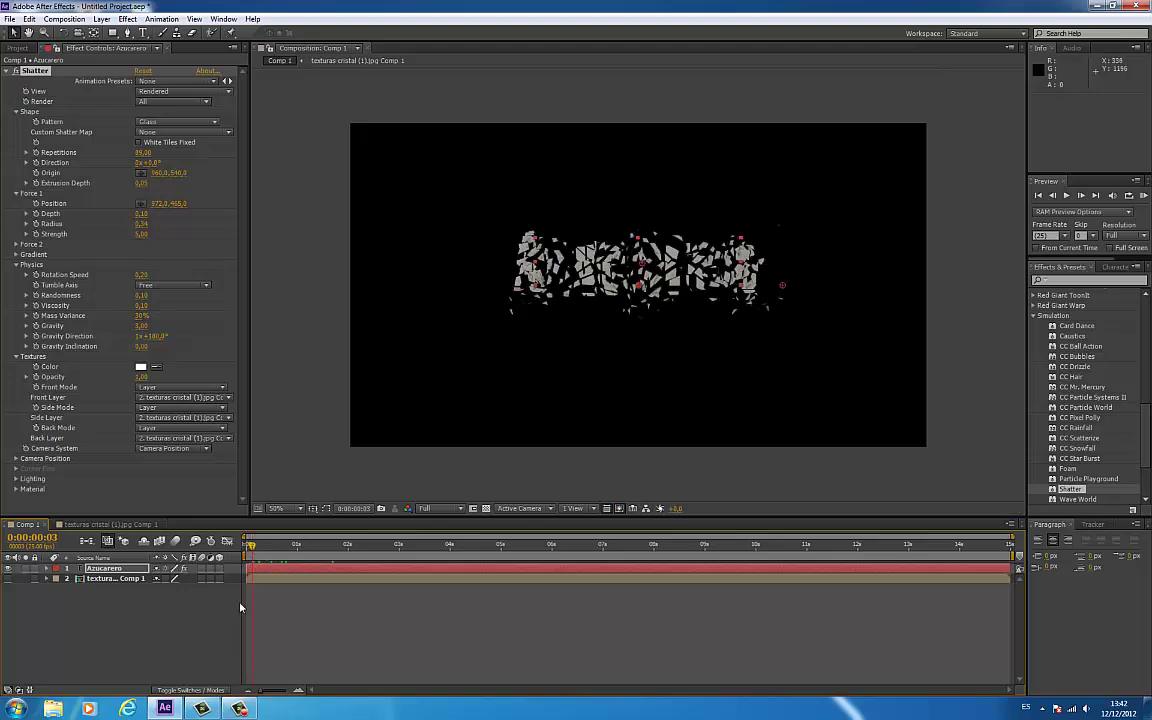
drag(252, 551, 247, 551)
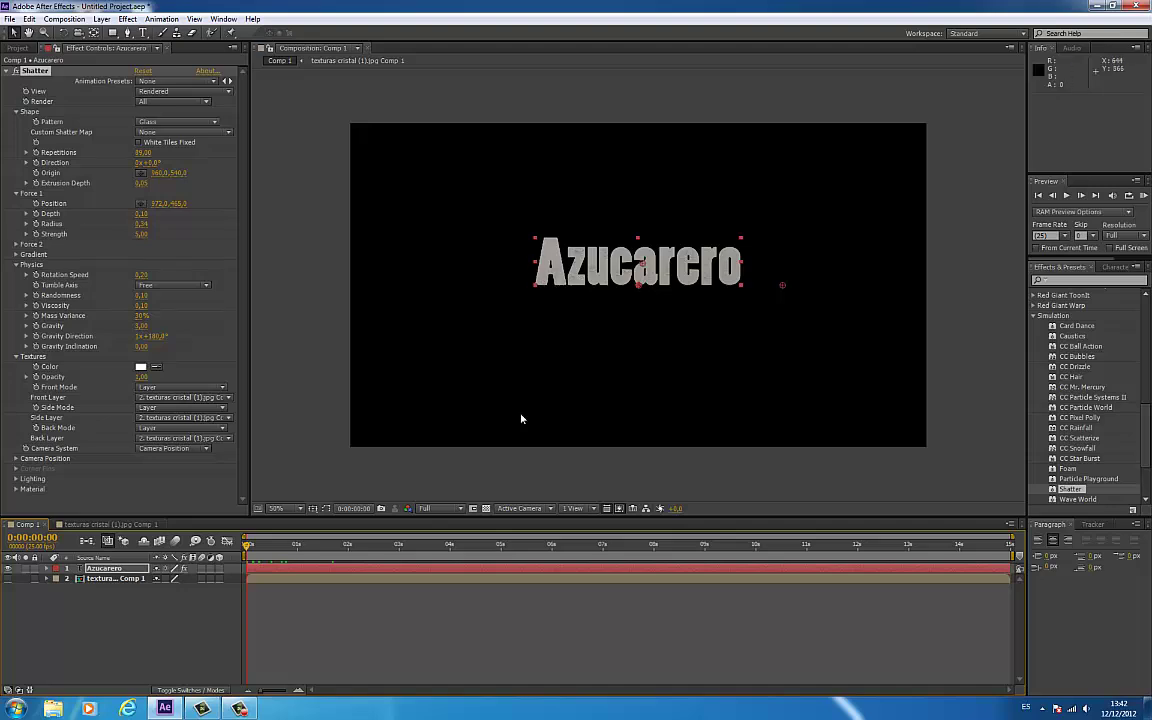
drag(247, 551, 253, 551)
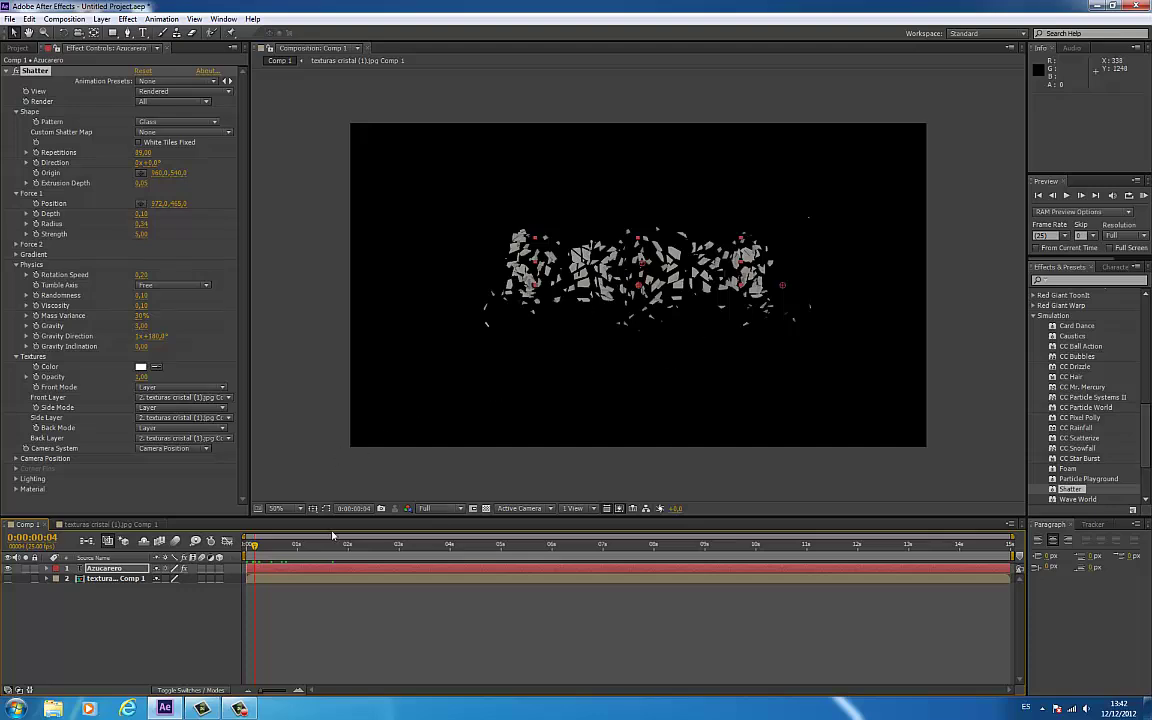
Try Shatter camera Y Rotations of 0x+40,0° and 0x+22,0°, scrubbing the opening frames to view the fragments from each angle.
drag(256, 547, 247, 547)
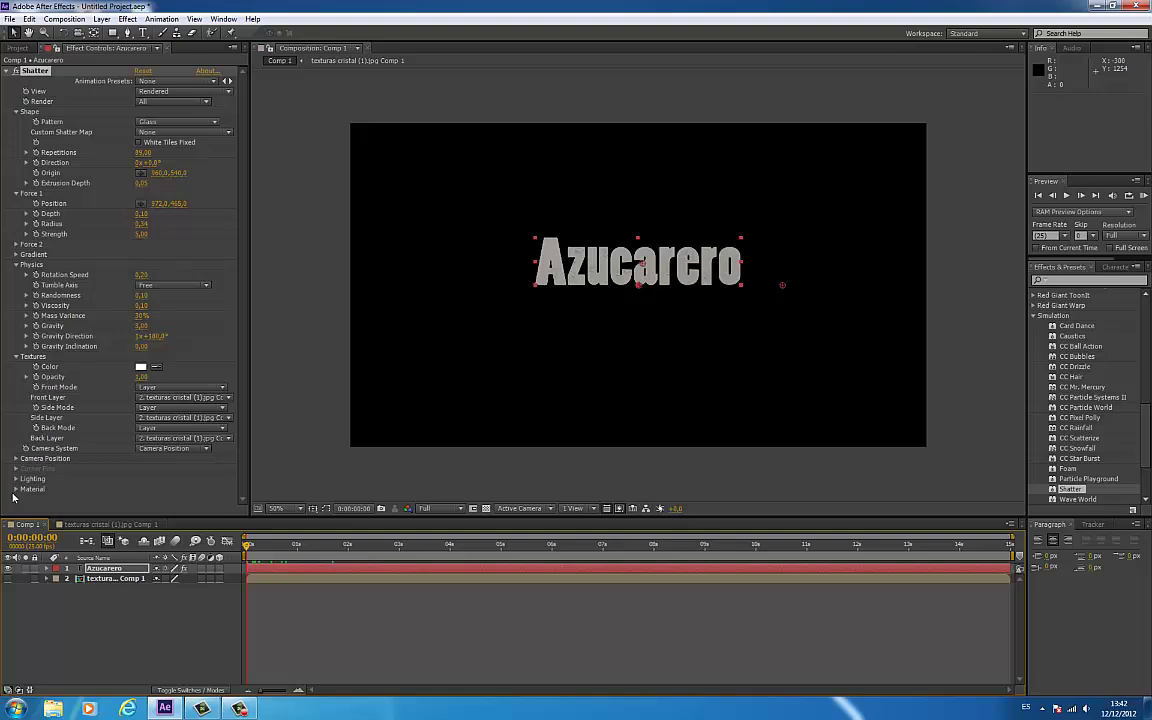
click(16, 458)
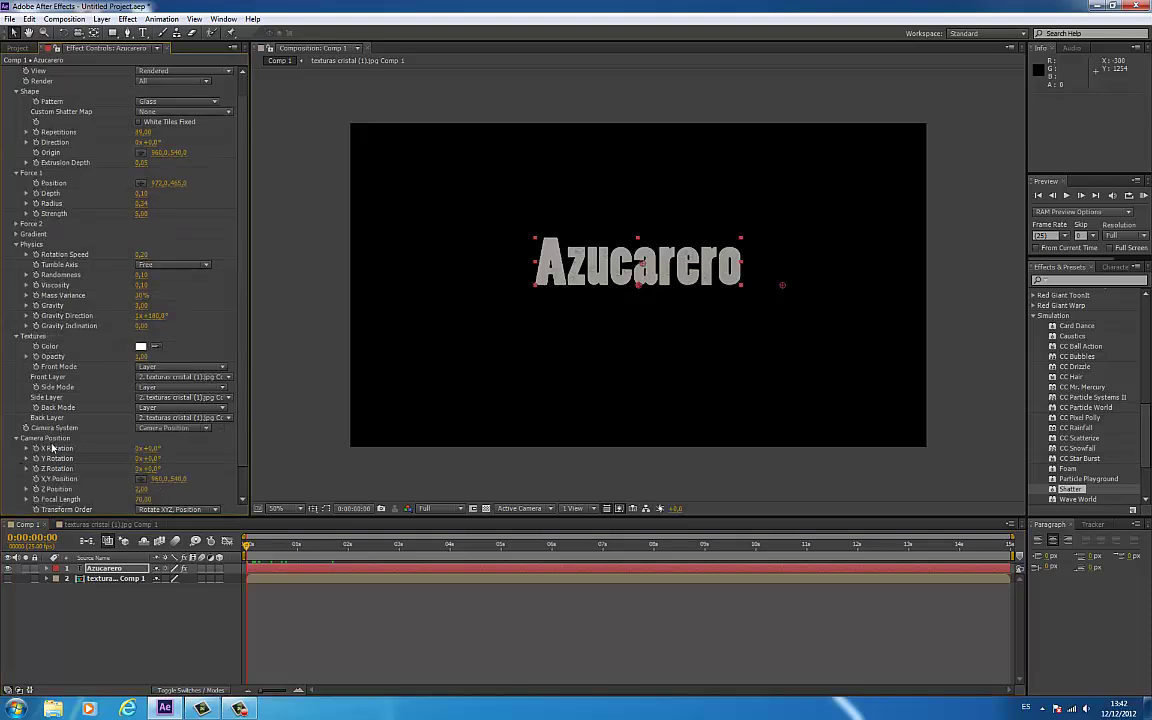
drag(251, 547, 267, 548)
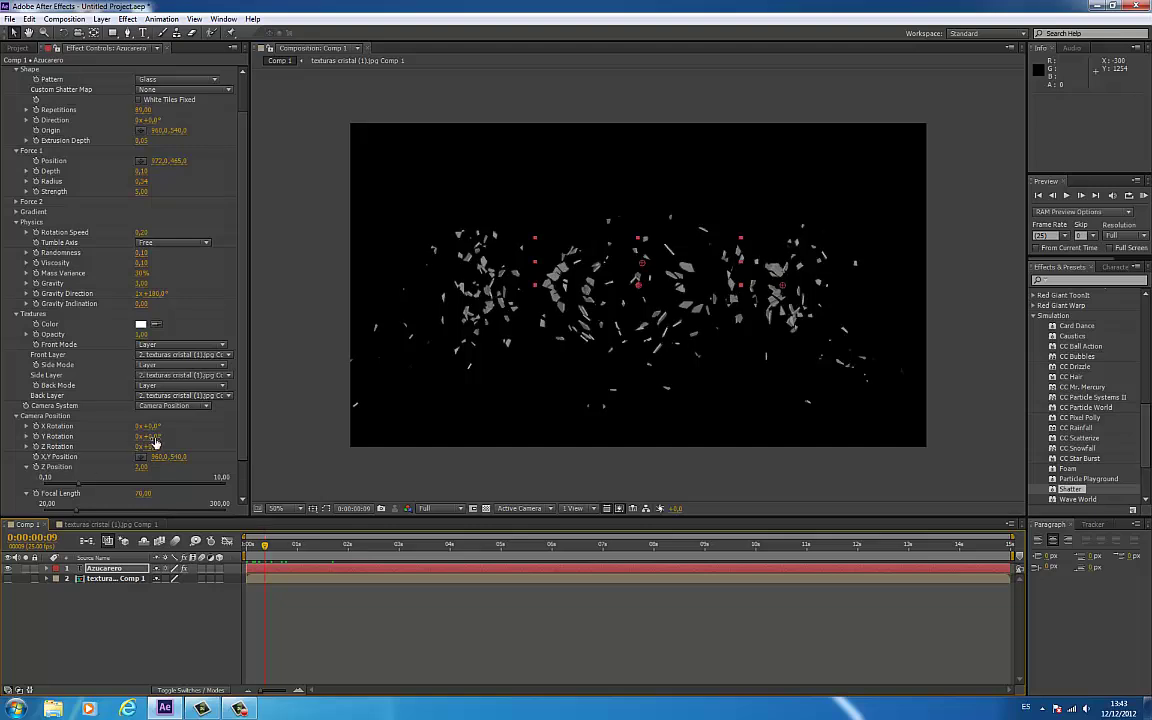
drag(160, 437, 540, 405)
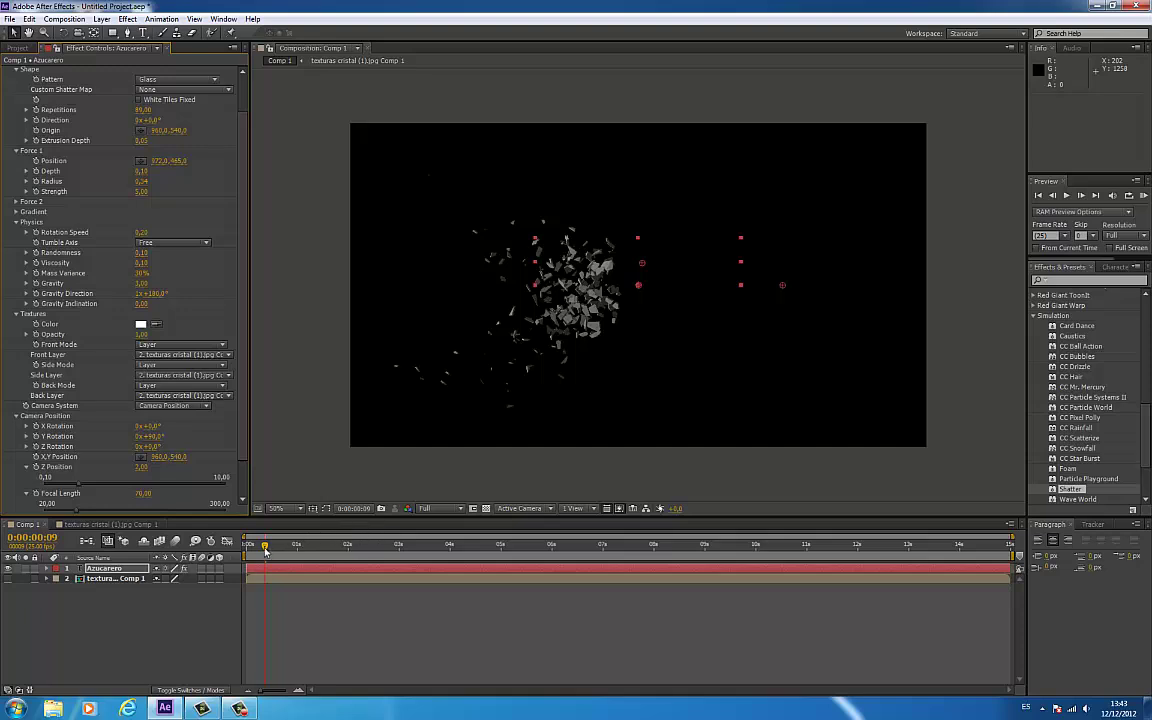
mouse_move(265, 551)
mouse_down()
mouse_move(252, 548)
mouse_move(275, 548)
mouse_up()
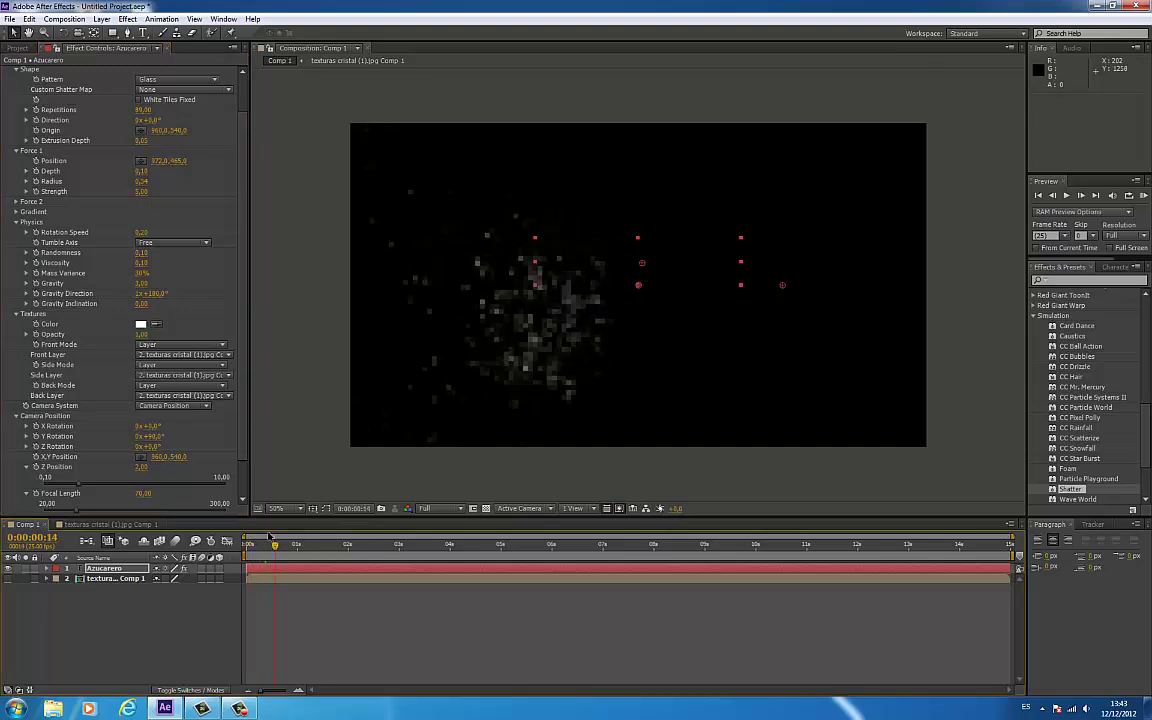
drag(152, 437, 112, 450)
drag(274, 547, 254, 549)
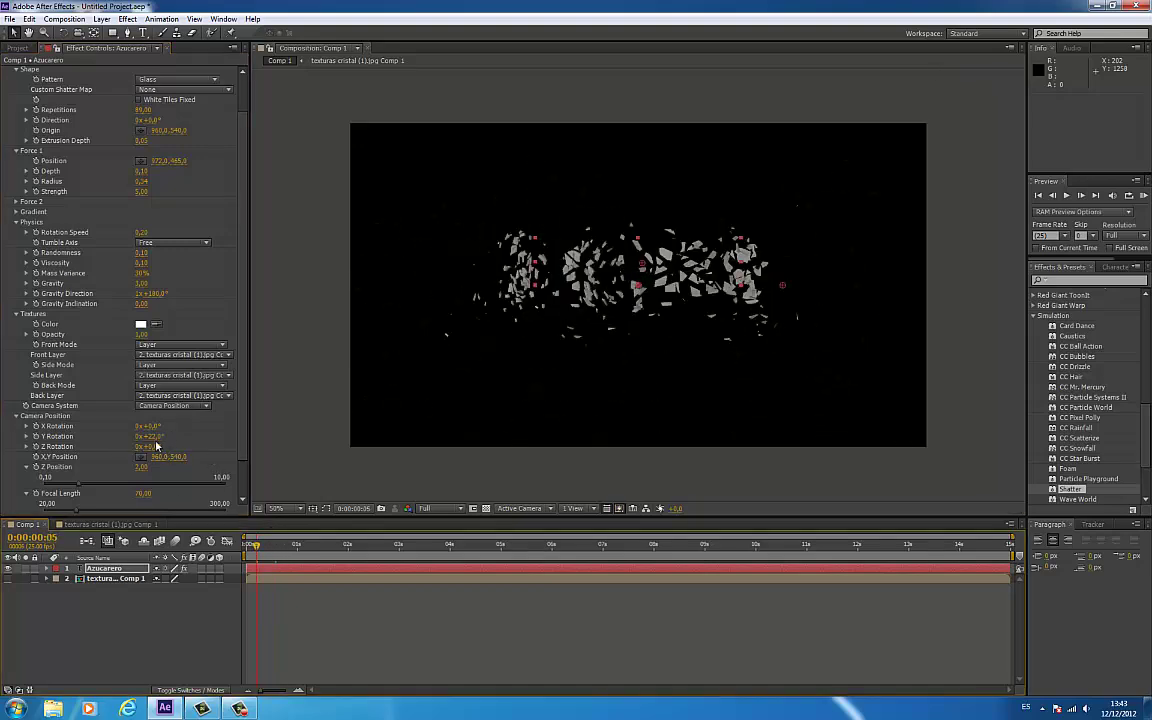
Set the Shatter camera's Z Position to 0,91 and Y Rotation to 0x+43,0°, and play a RAM preview from the first frame.
drag(160, 437, 158, 437)
drag(136, 442, 67, 469)
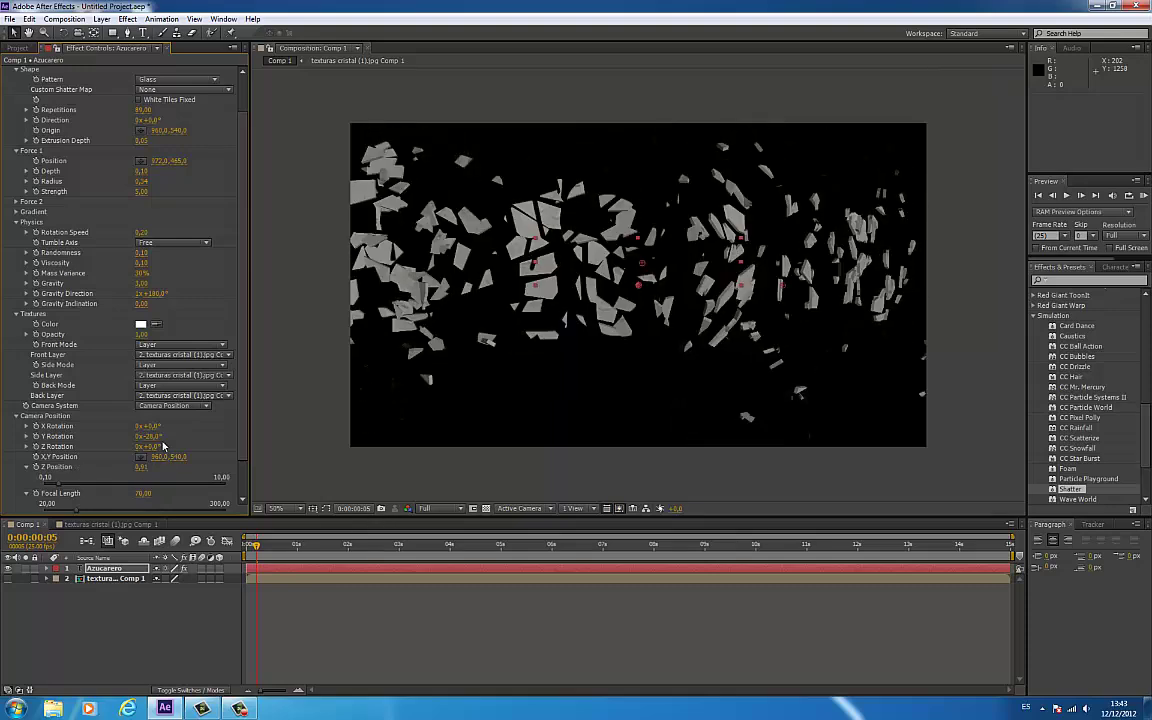
drag(145, 436, 203, 444)
drag(300, 545, 249, 547)
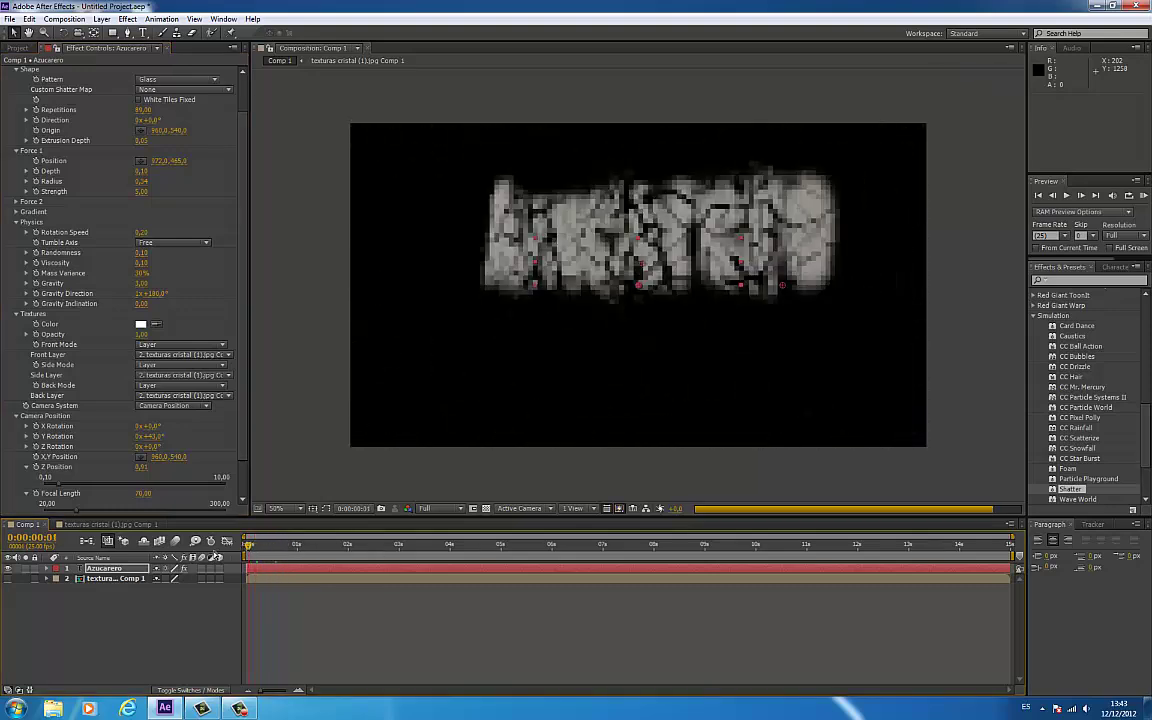
click(1144, 197)
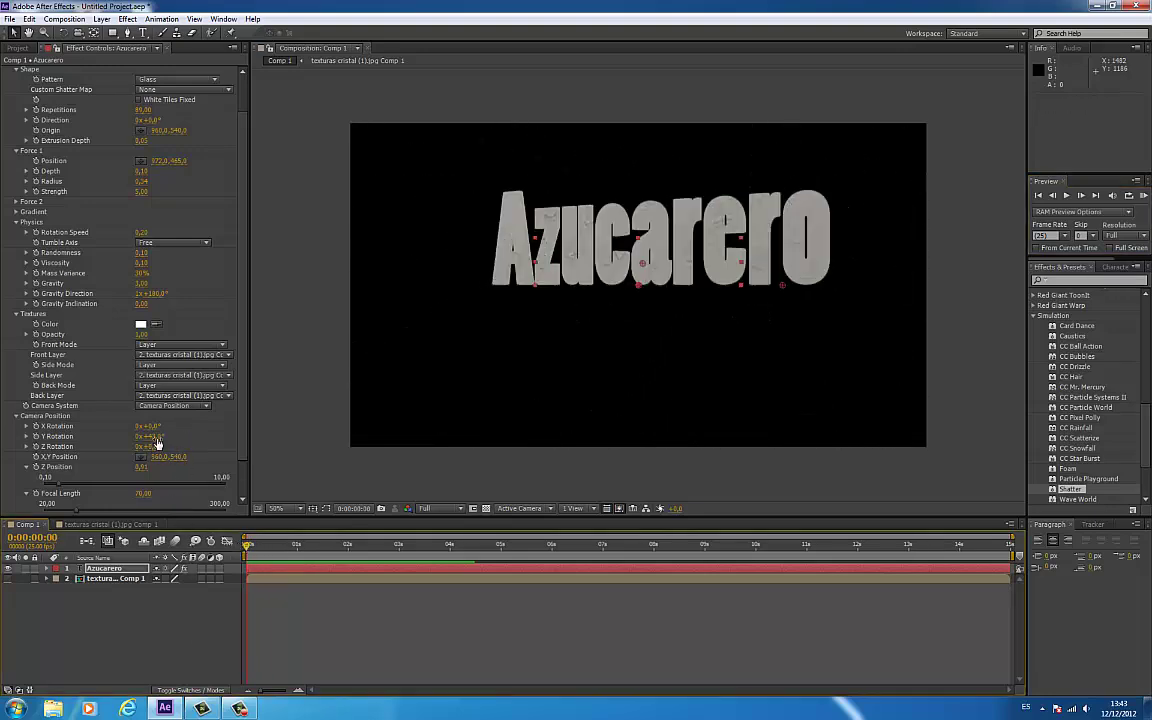
Set the Shatter camera's Y Rotation to 0x-10,0° and expand the effect's Material and Lighting settings to review them.
drag(148, 436, 100, 436)
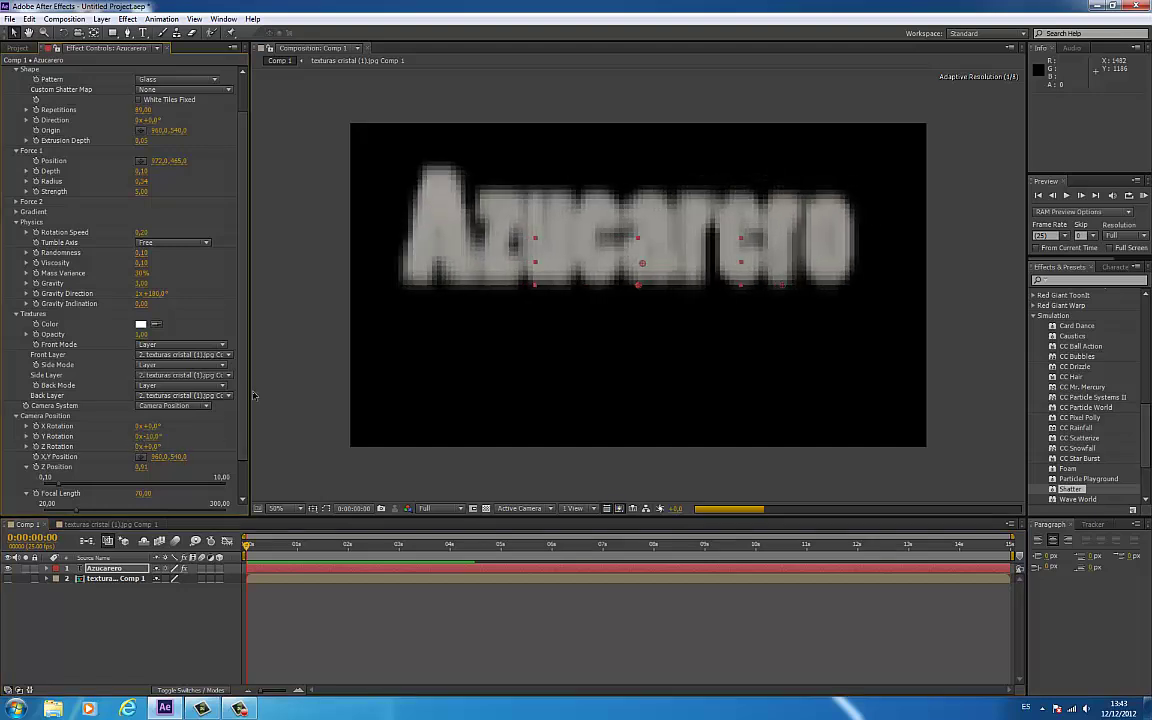
scroll(246, 470, down, 2)
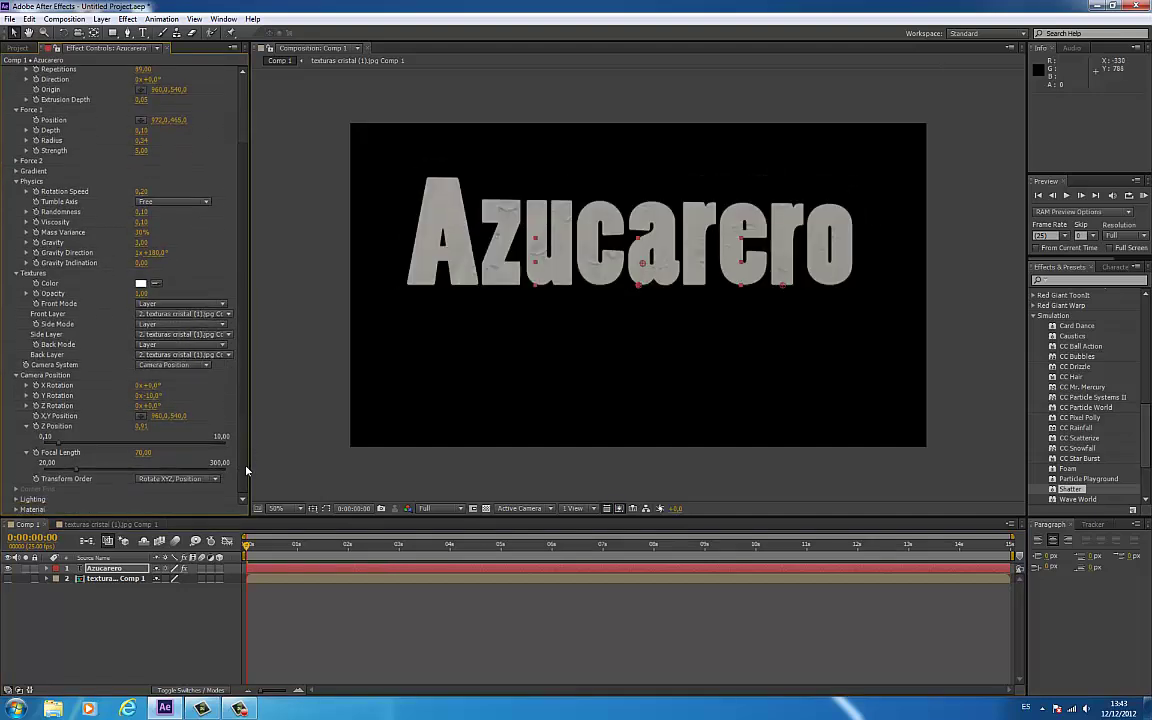
click(15, 509)
scroll(20, 495, down, 1)
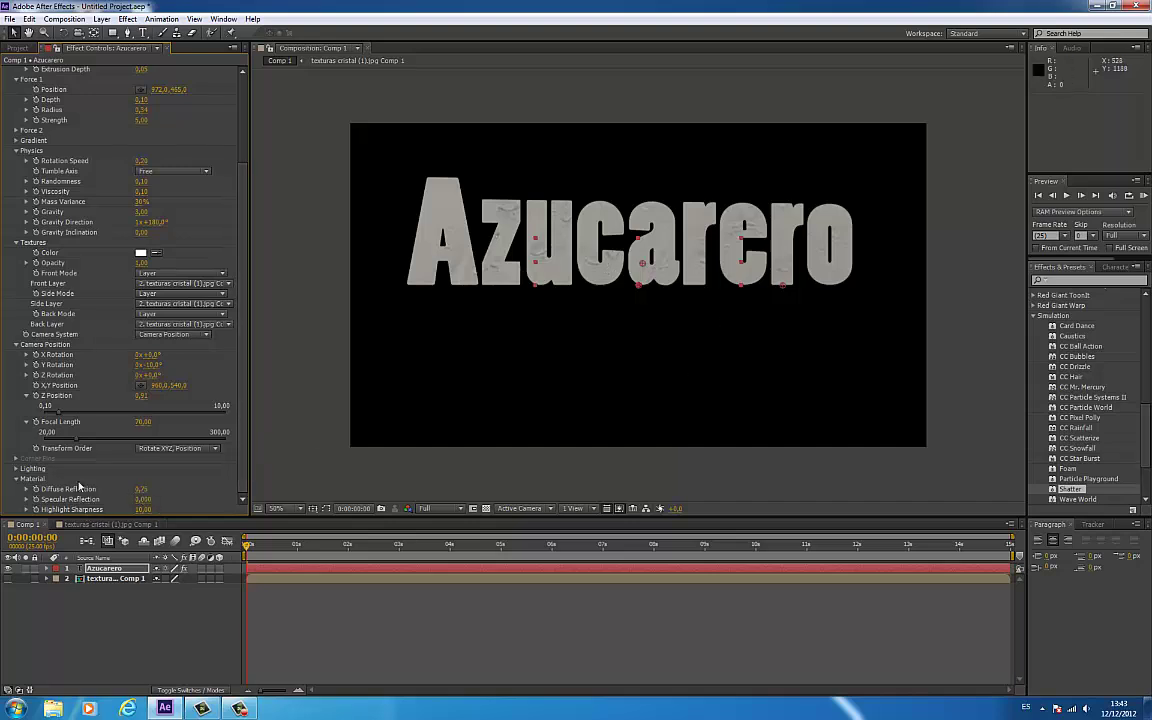
click(17, 469)
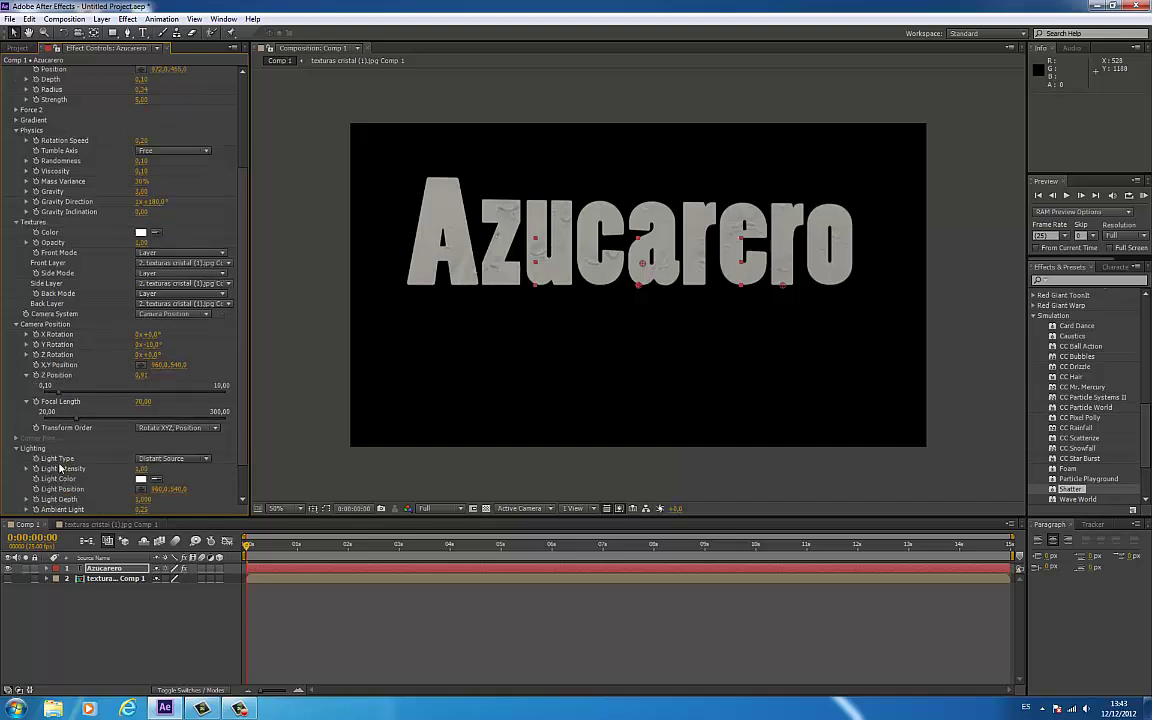
scroll(90, 439, down, 2)
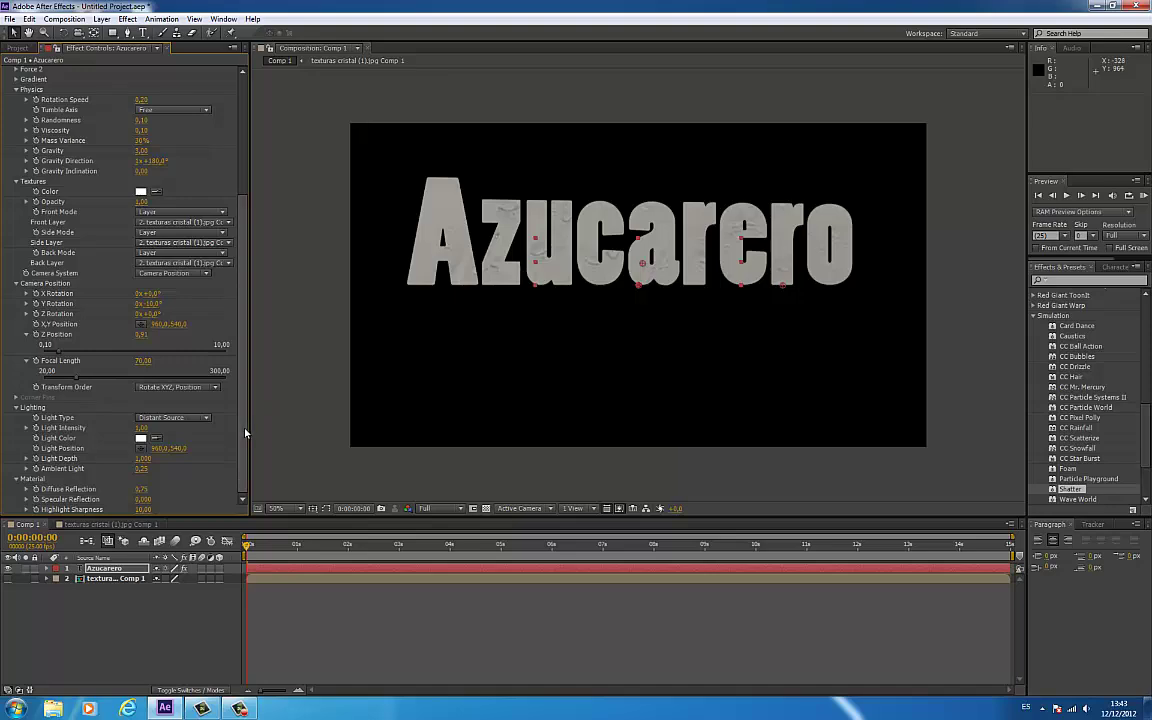
drag(245, 455, 249, 165)
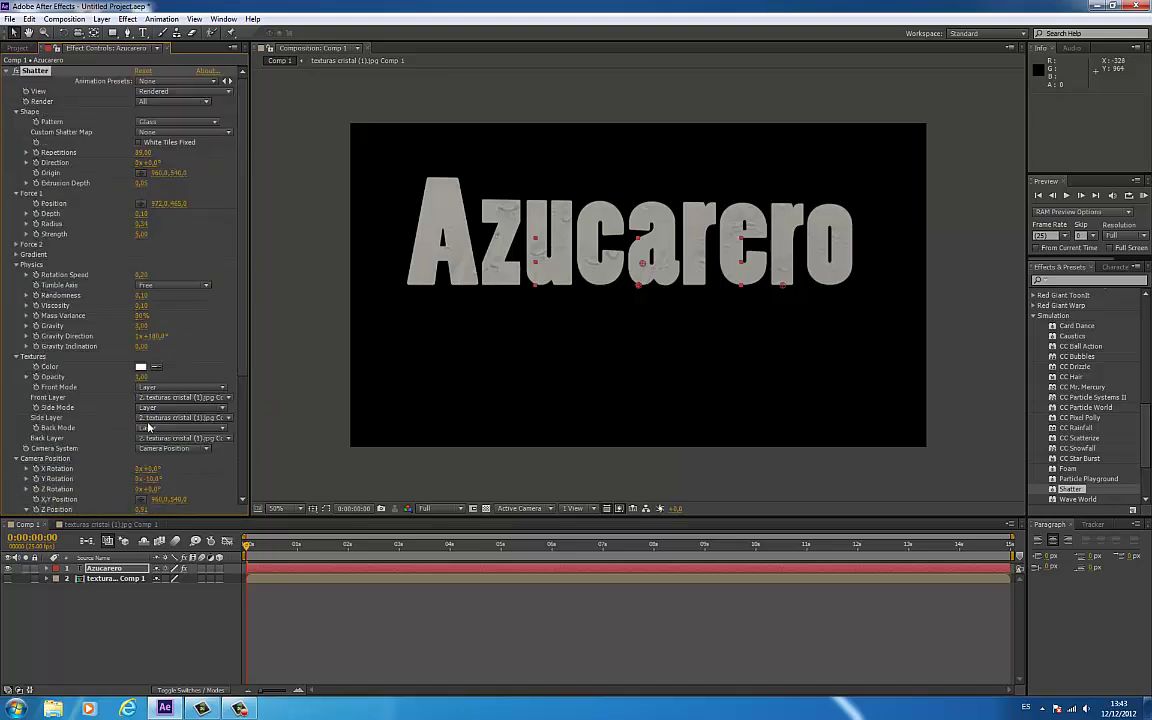
mouse_move(255, 547)
mouse_down()
mouse_move(267, 546)
mouse_move(247, 546)
mouse_up()
drag(244, 345, 244, 465)
click(103, 570)
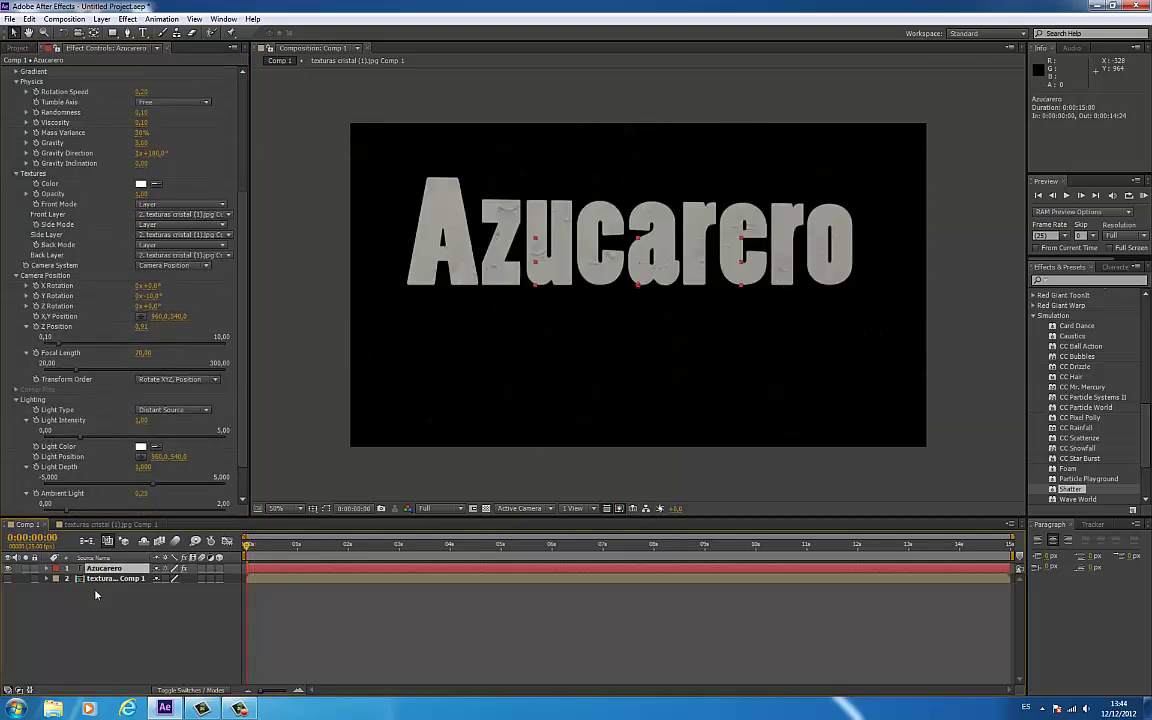
click(96, 595)
click(99, 580)
click(104, 569)
click(103, 580)
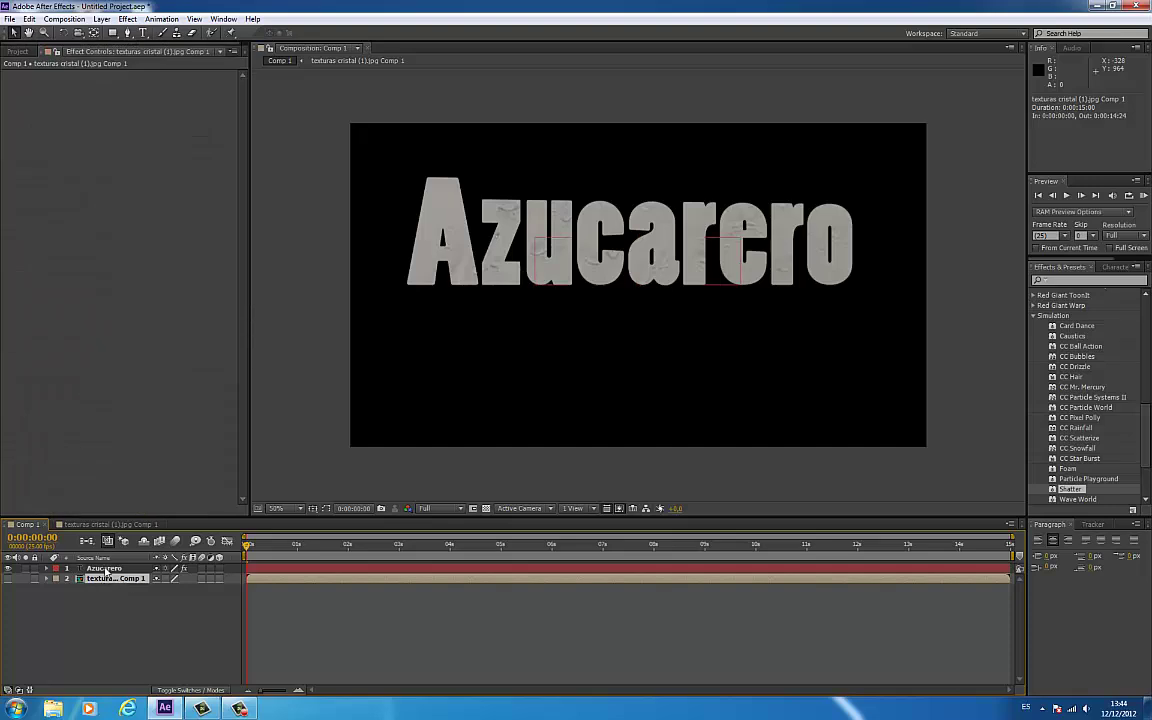
click(104, 569)
click(100, 579)
click(104, 569)
click(102, 579)
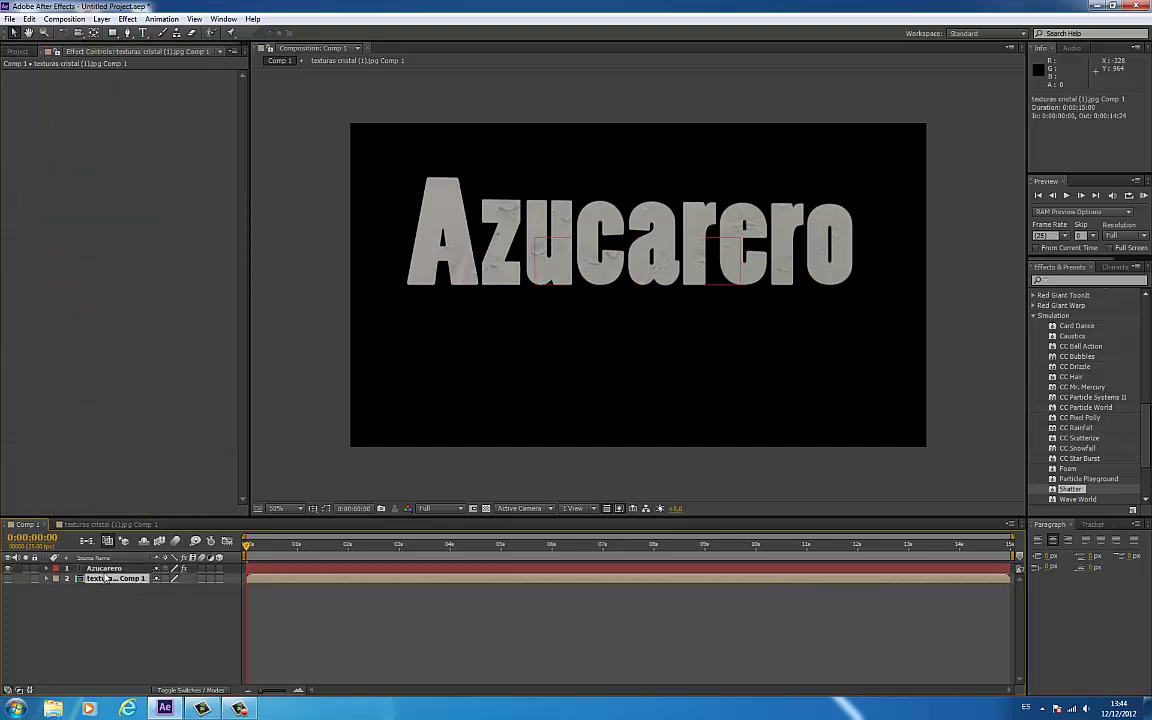